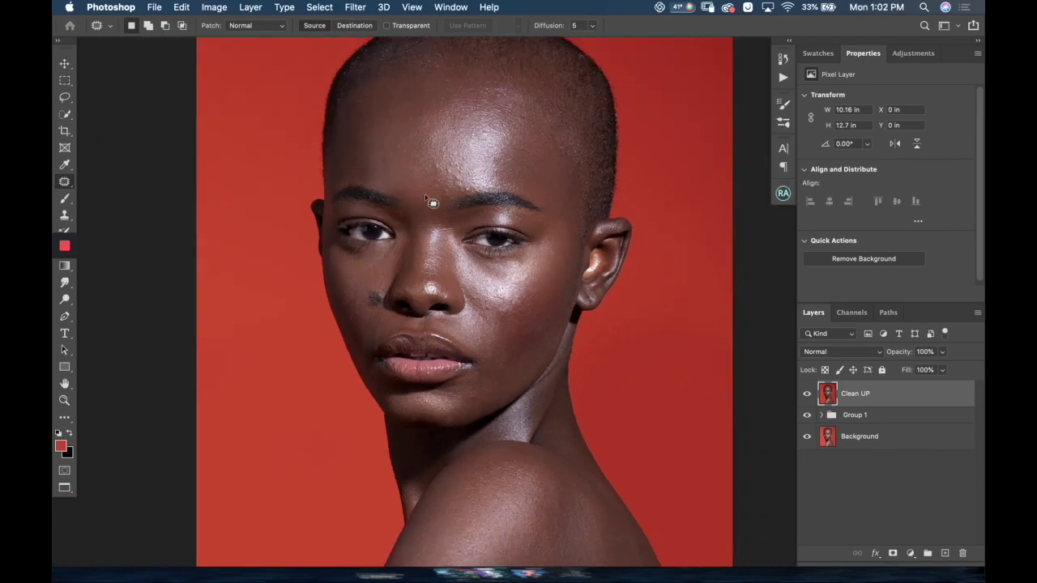
Step: Make two duplicates of the Clean UP layer
scroll(446, 203, "down", 1)
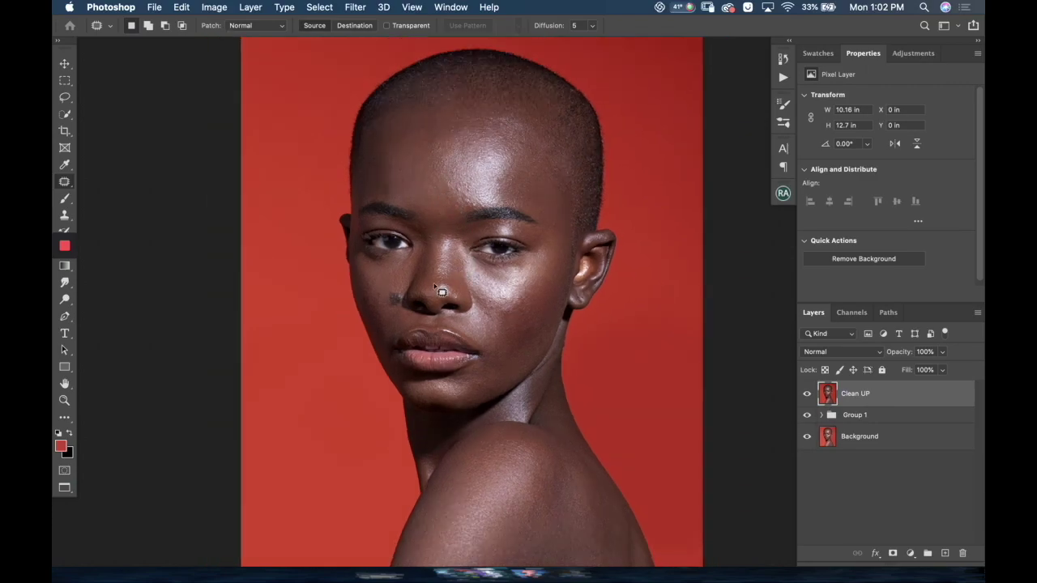
scroll(442, 288, "right", 1)
scroll(442, 284, "down", 2)
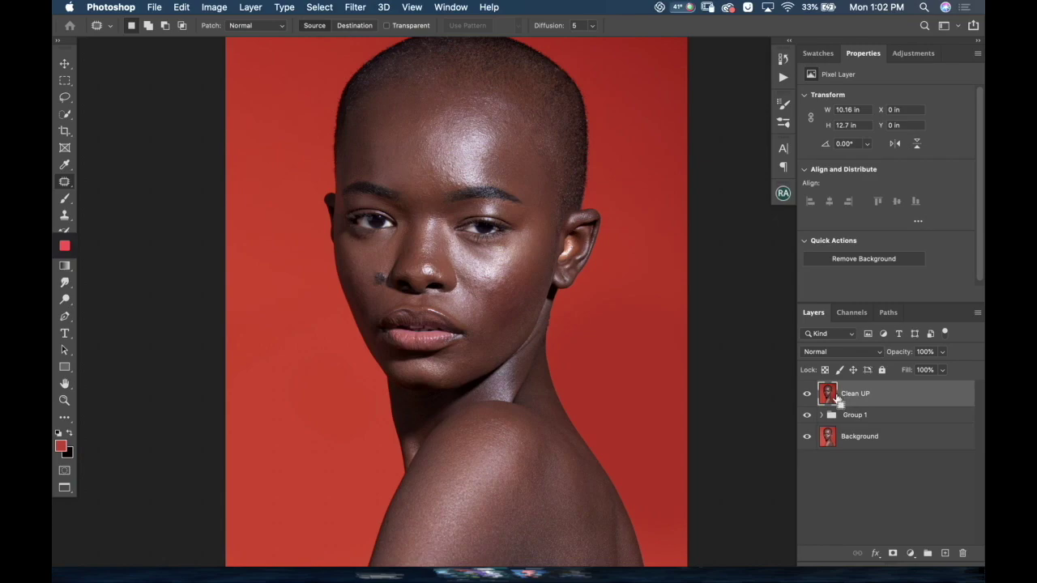
key("super+j")
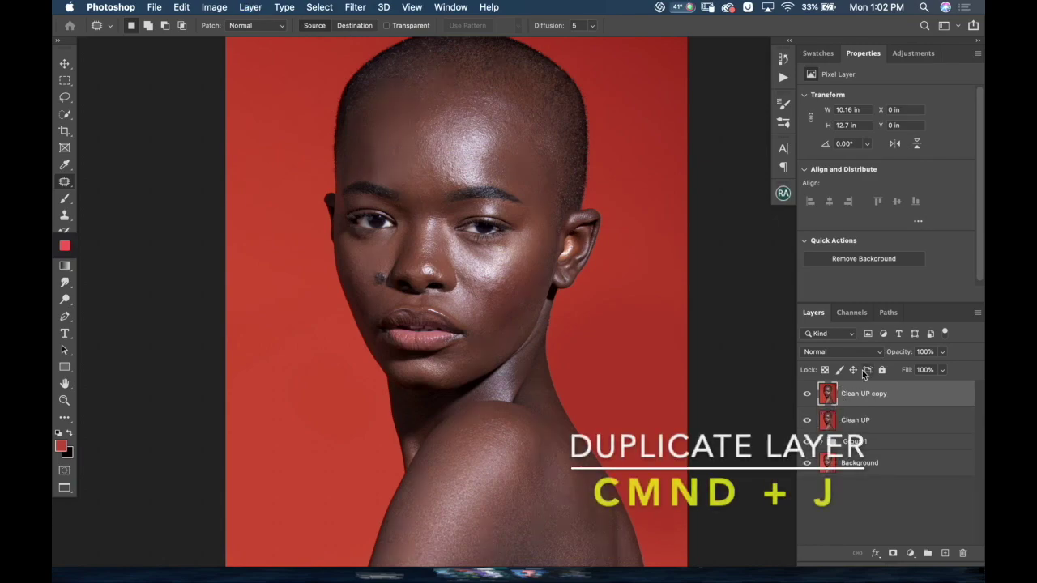
key("super+j")
Step: Rename the uppermost duplicate layer as Textures and the duplicate beneath it as Skin Tones
left_click(862, 395)
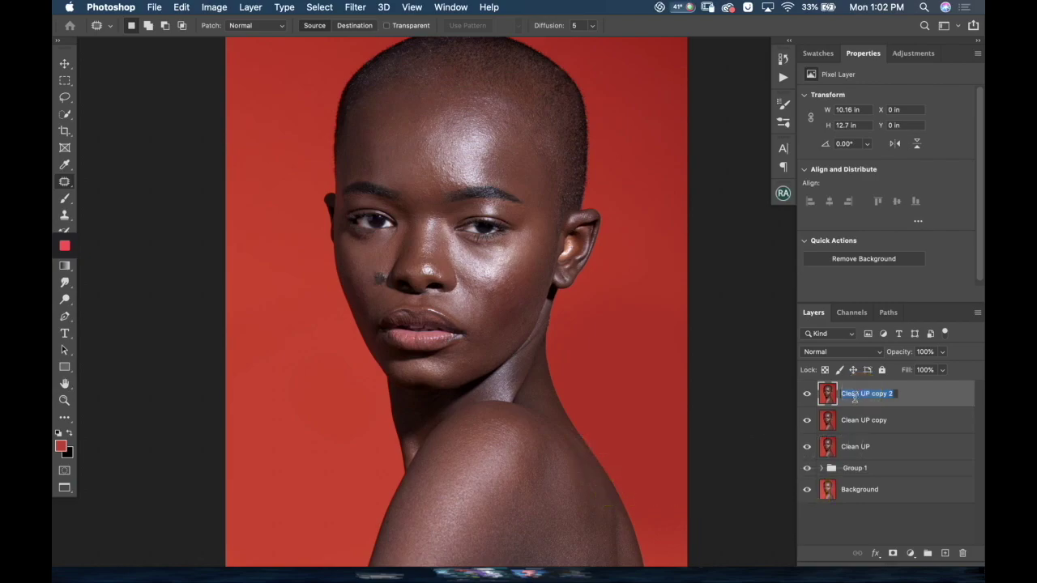
double_click(862, 394)
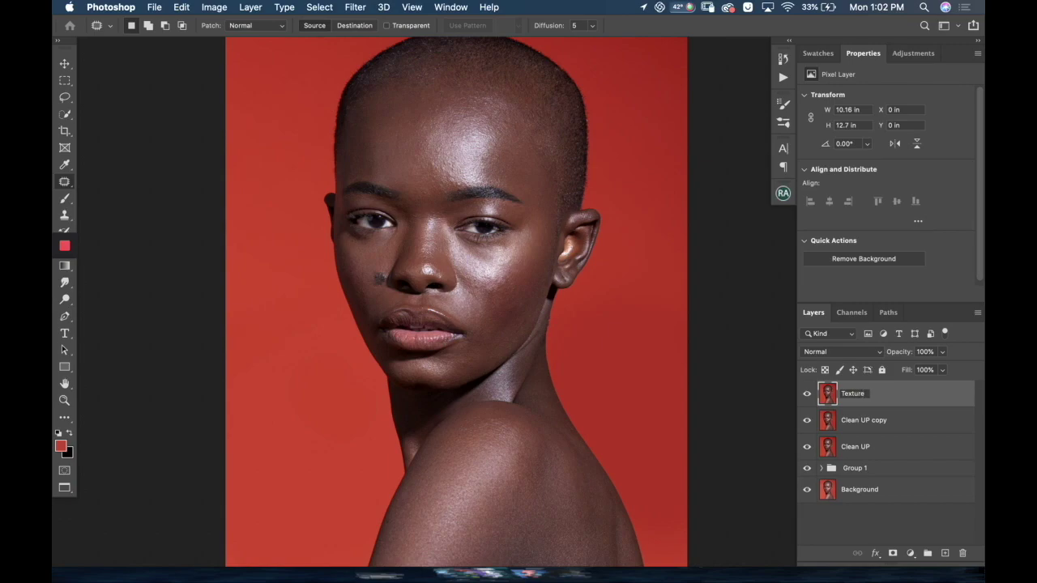
key("Return")
double_click(860, 421)
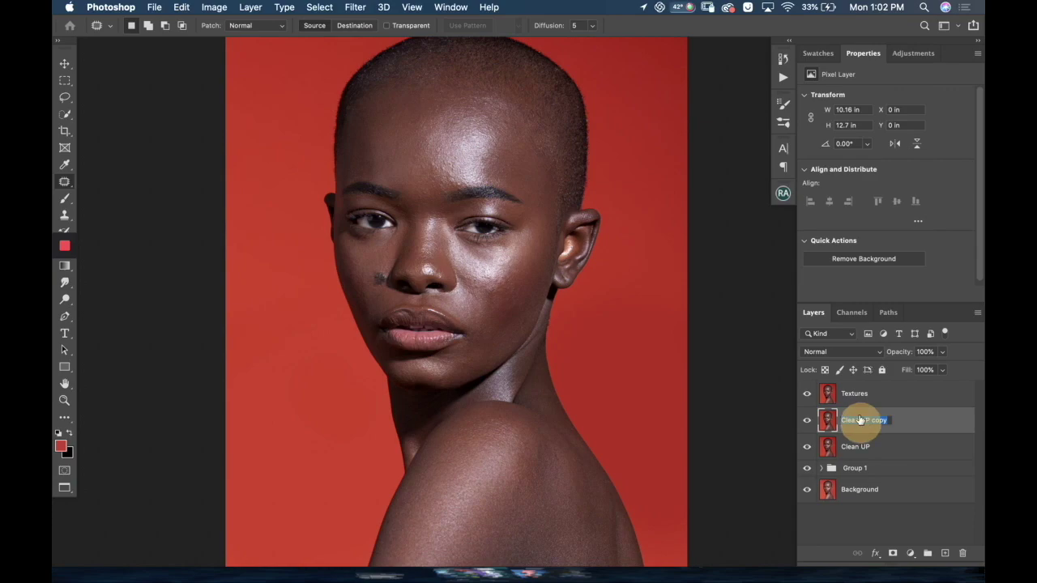
type("Skin T")
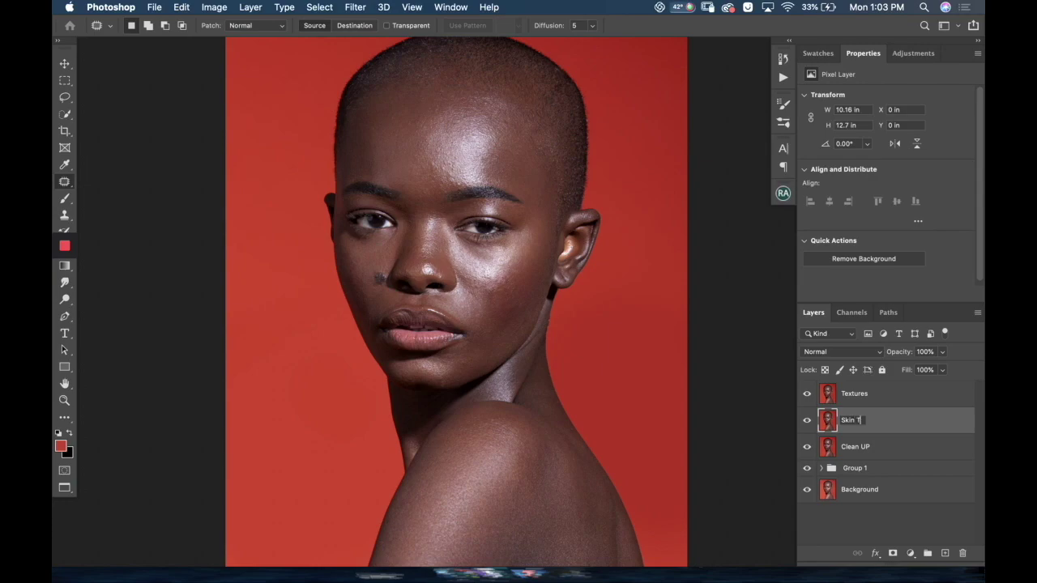
type("ones")
key("Return")
Step: Hide the Textures layer and apply a Median noise filter with an 18-pixel radius to the Skin Tones layer
left_click(807, 393)
left_click(354, 8)
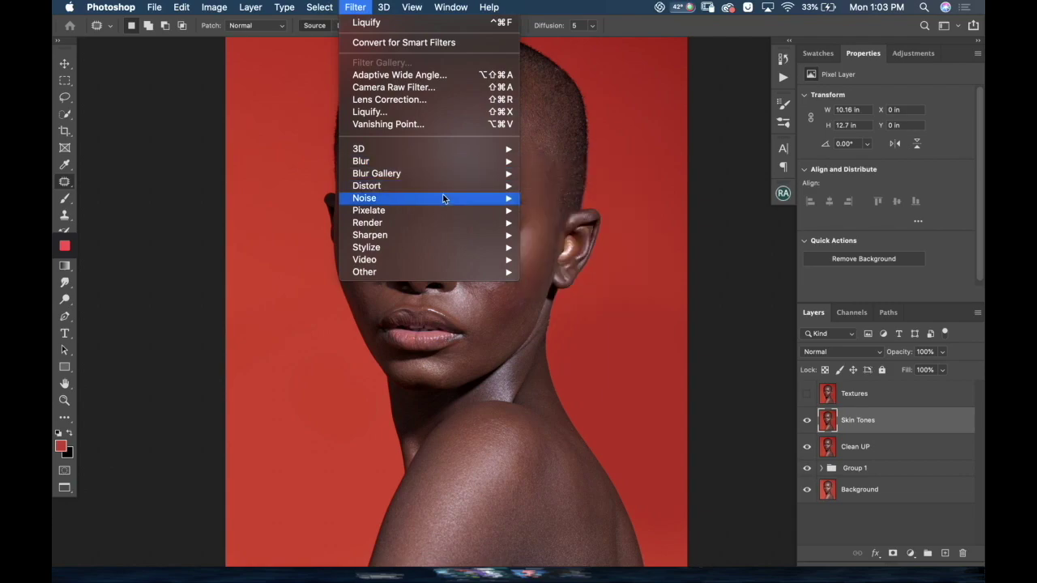
mouse_move(450, 200)
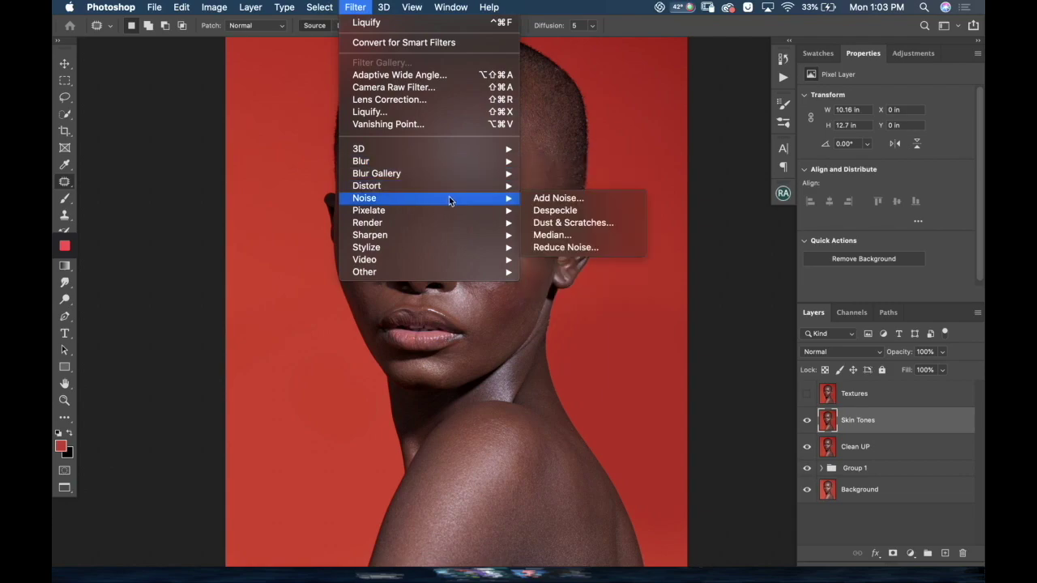
left_click(563, 236)
left_click_drag(517, 122, 692, 132)
type("1")
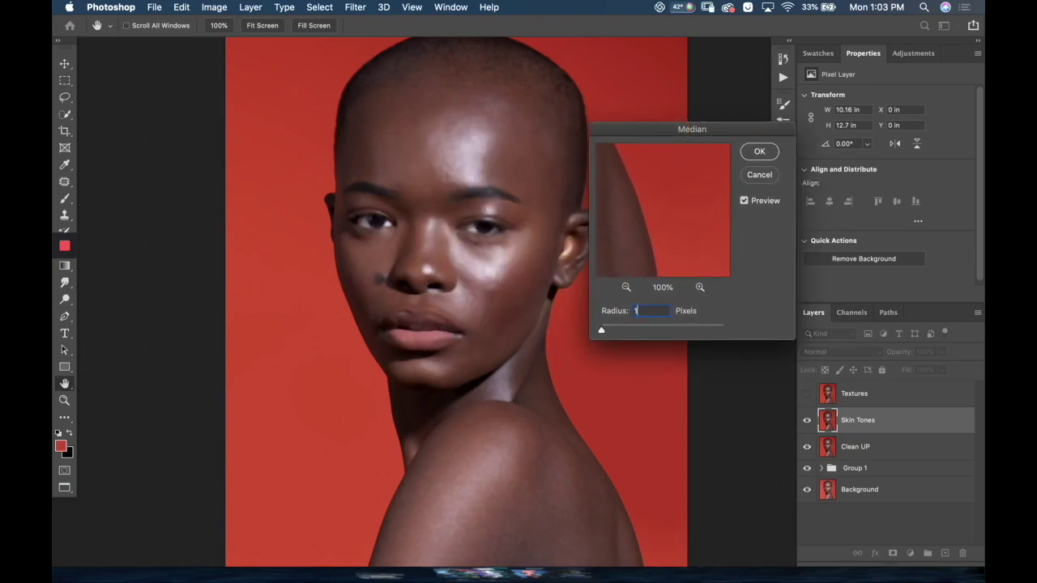
type("8")
left_click_drag(691, 128, 663, 183)
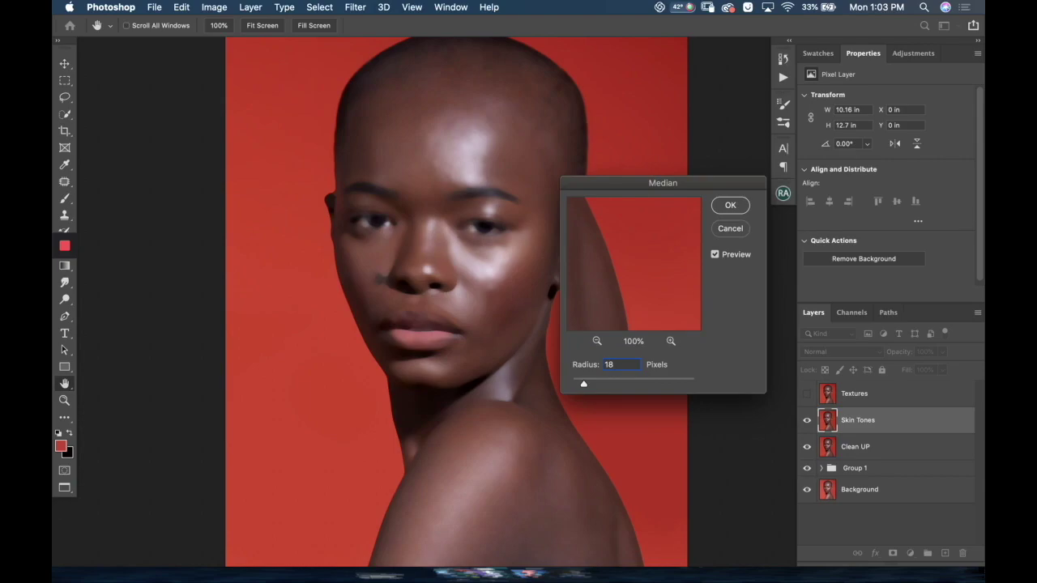
key("Return")
key("j")
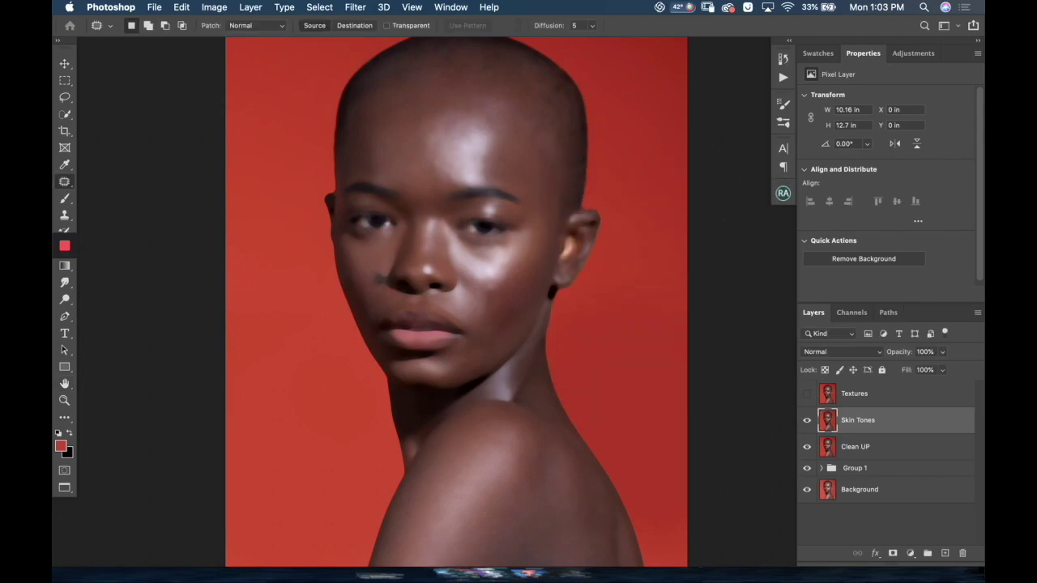
Step: Show the Textures layer and run Apply Image on it with Skin Tones as source layer, Subtract blending, scale 2 and offset 128
left_click(807, 394)
left_click(854, 393)
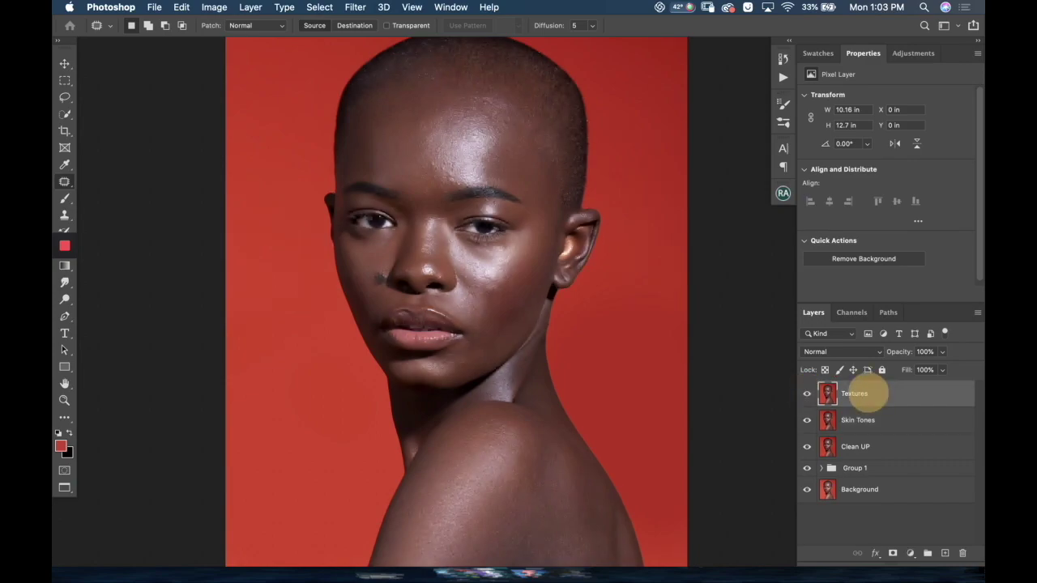
left_click(214, 6)
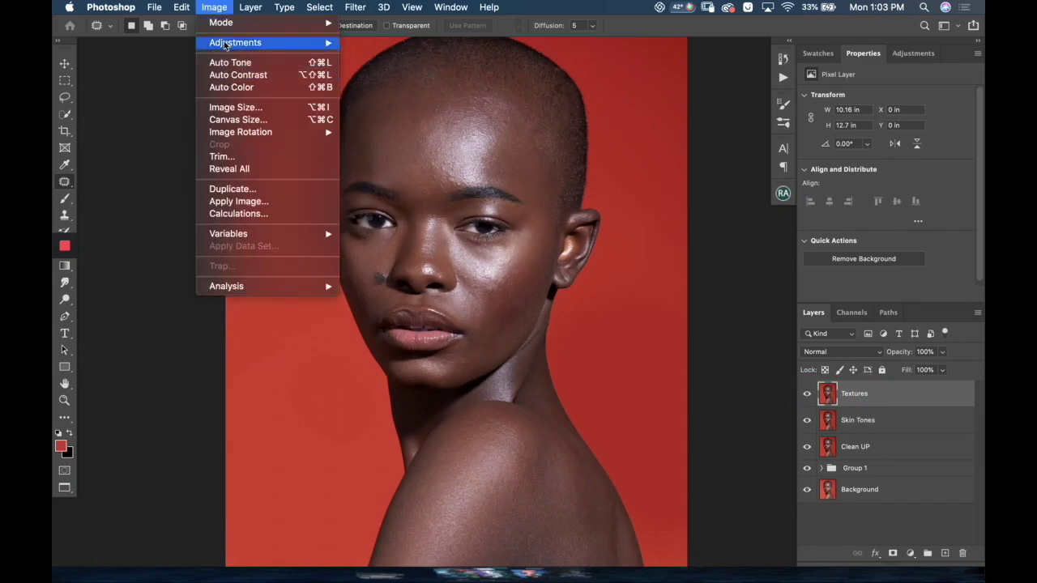
mouse_move(248, 30)
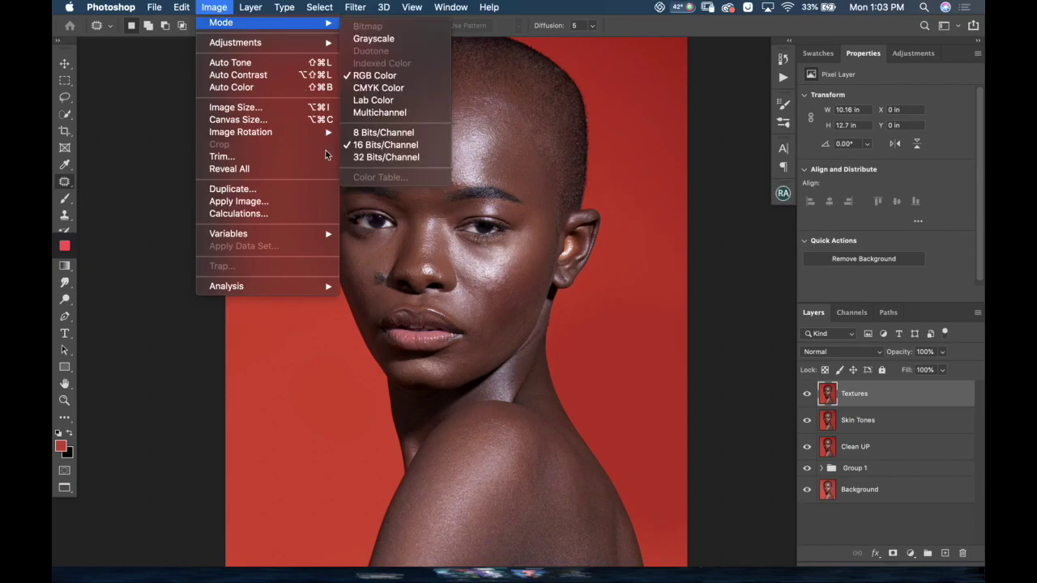
left_click(284, 208)
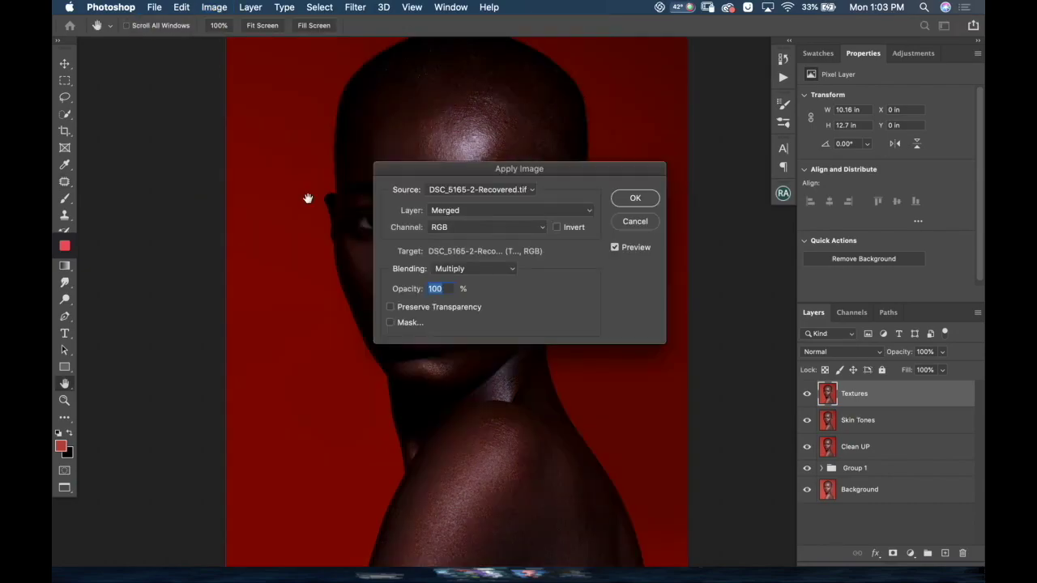
left_click(468, 212)
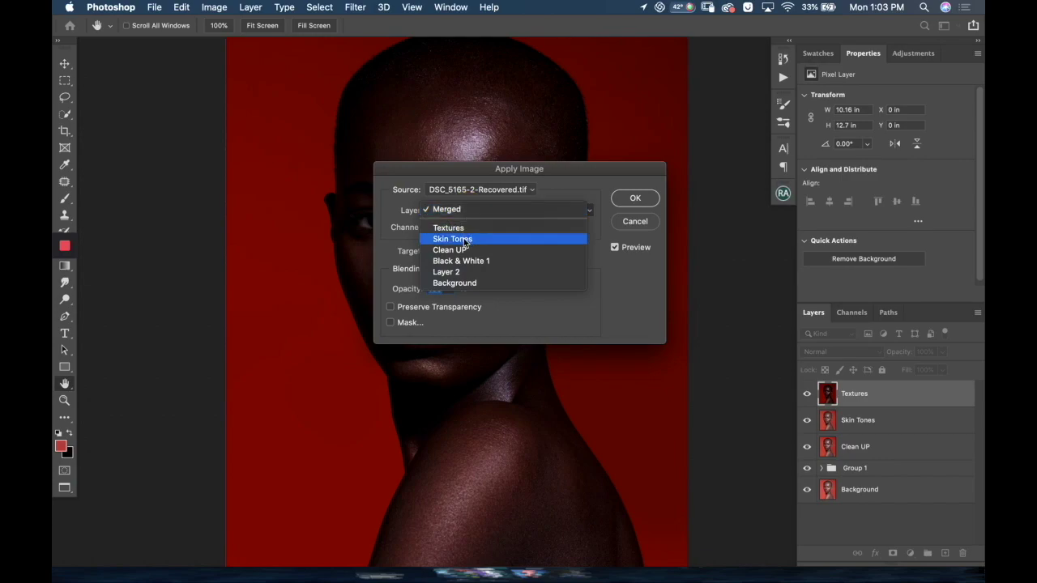
left_click(467, 240)
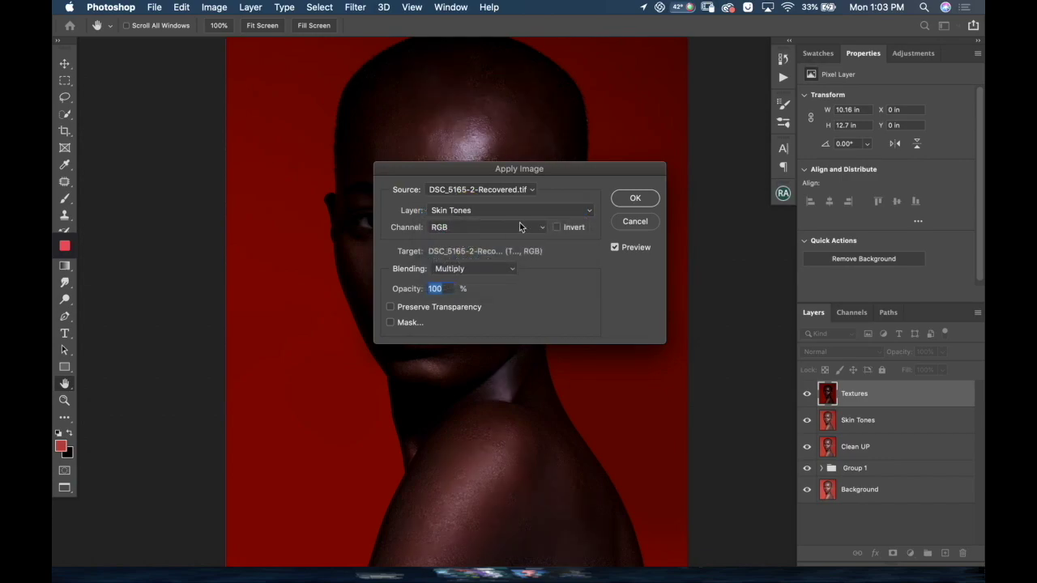
left_click(452, 270)
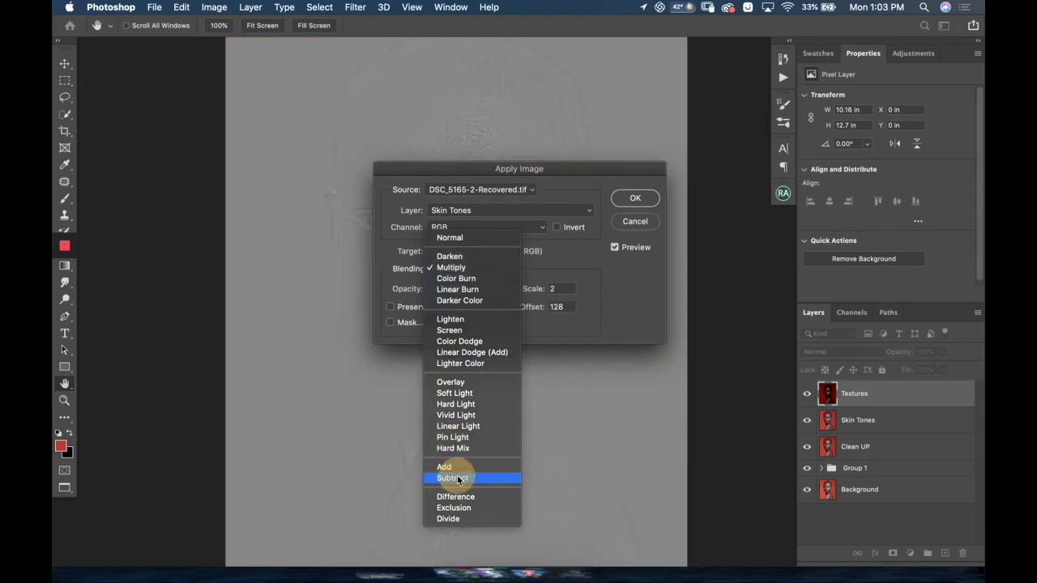
left_click(454, 478)
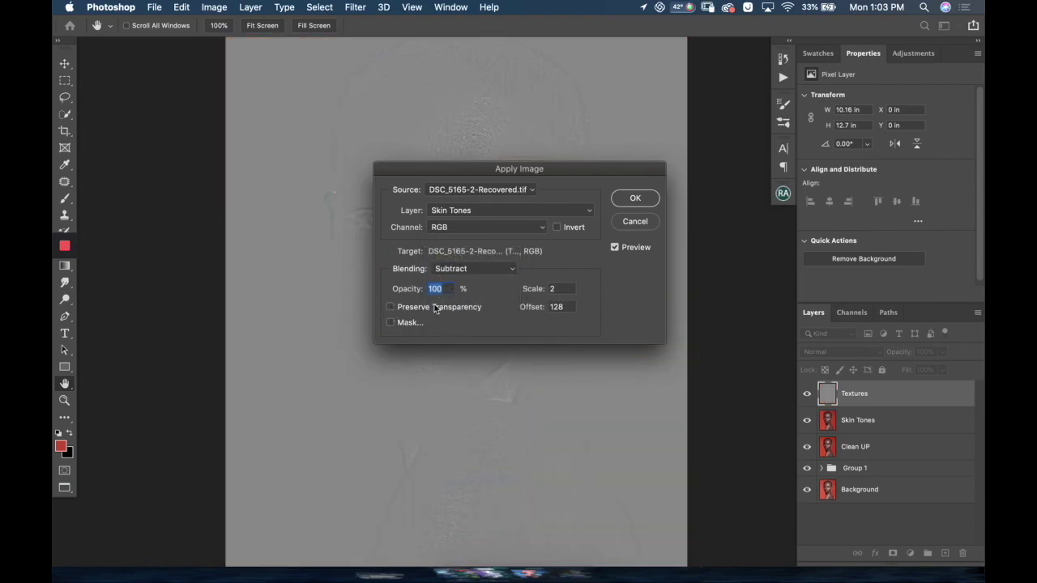
left_click(559, 288)
left_click(546, 308)
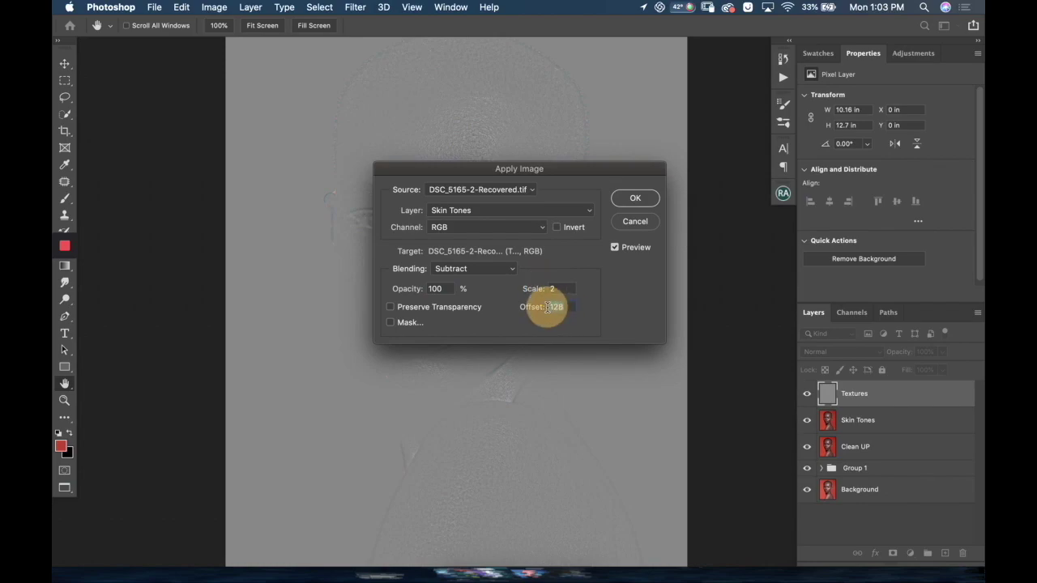
left_click(632, 199)
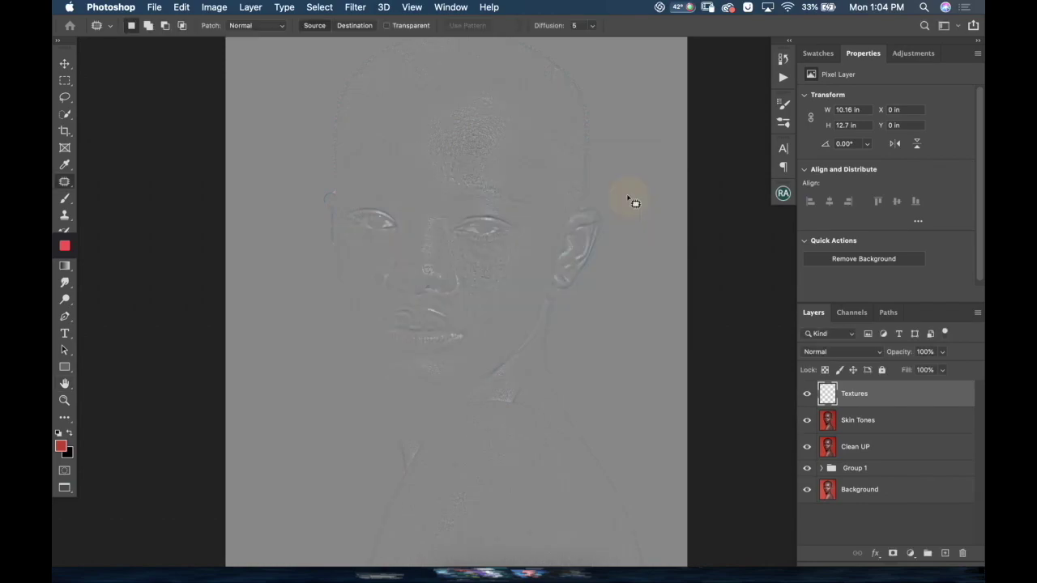
Step: Set the Textures layer's blend mode to Linear Light
left_click(838, 354)
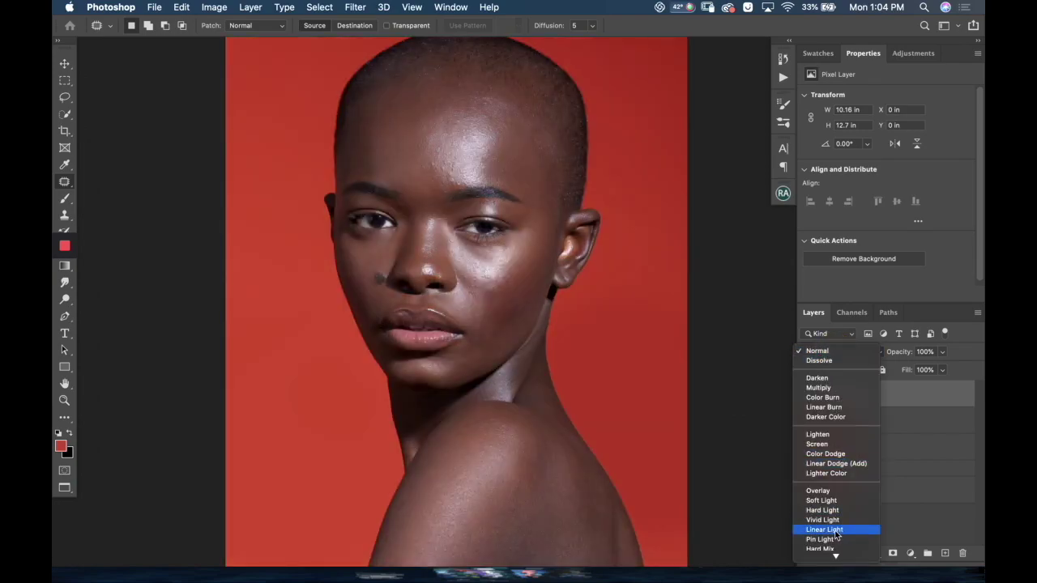
left_click(835, 530)
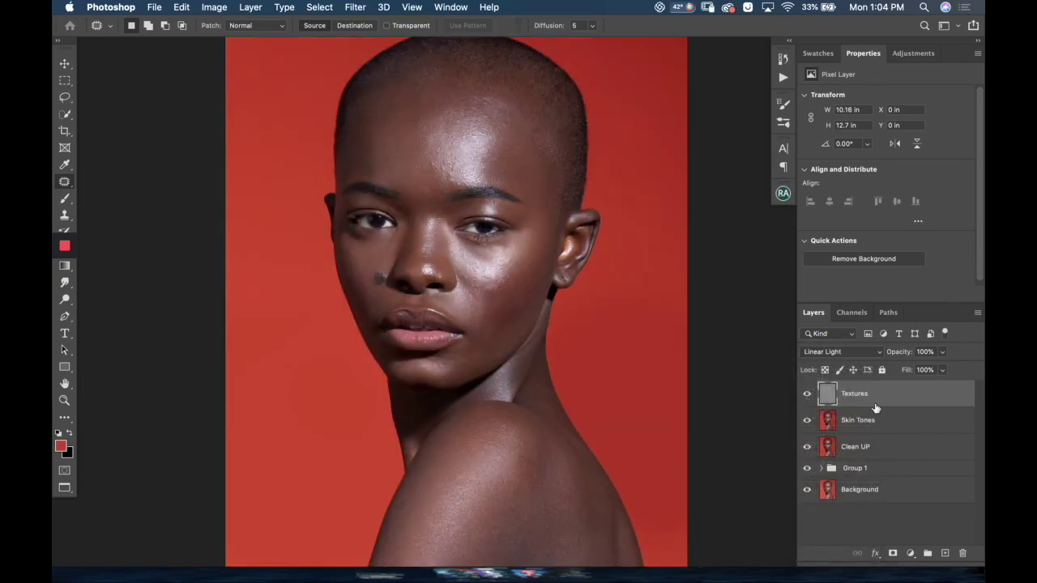
Step: Group the Textures and Skin Tones layers and name the group Frequency Separation
left_click(875, 419, "shift")
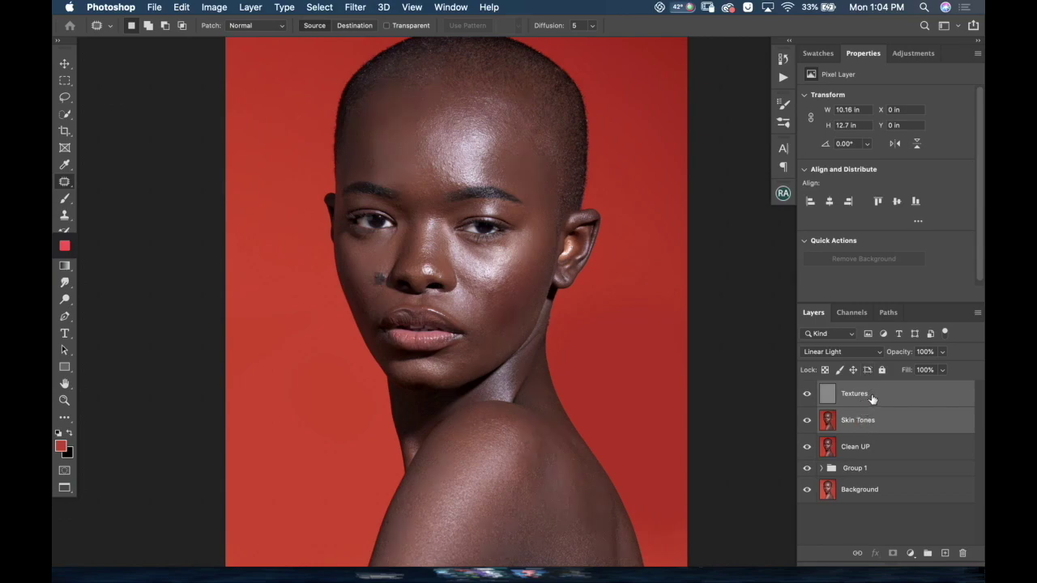
key("super+g")
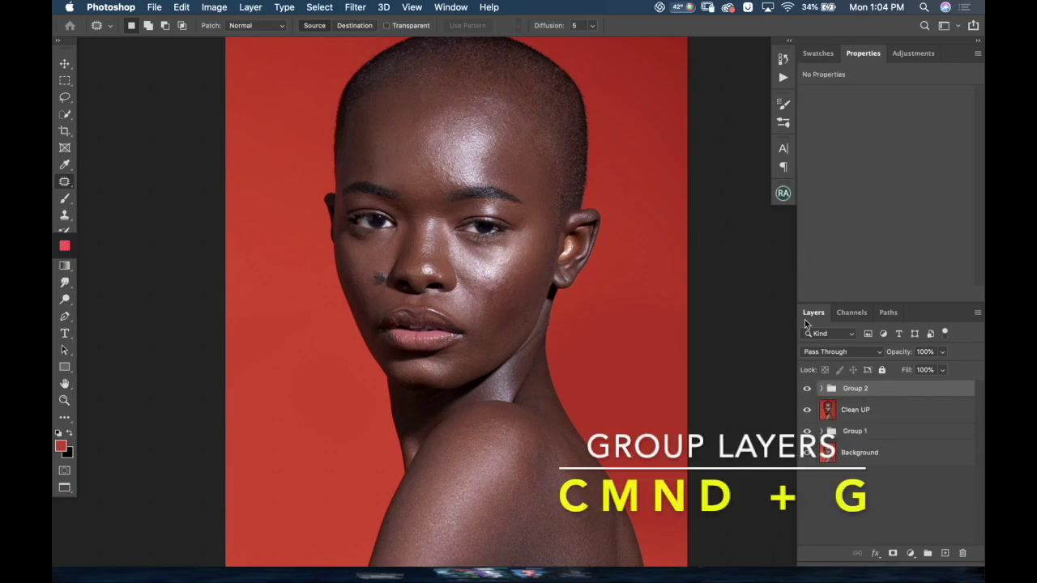
double_click(854, 388)
type("Frequency Sepa")
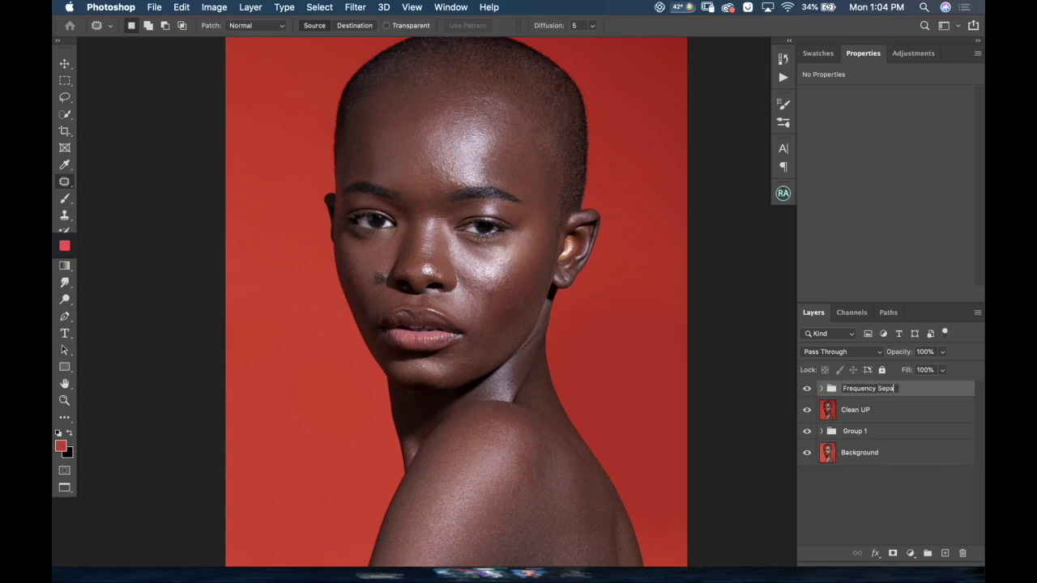
key("Return")
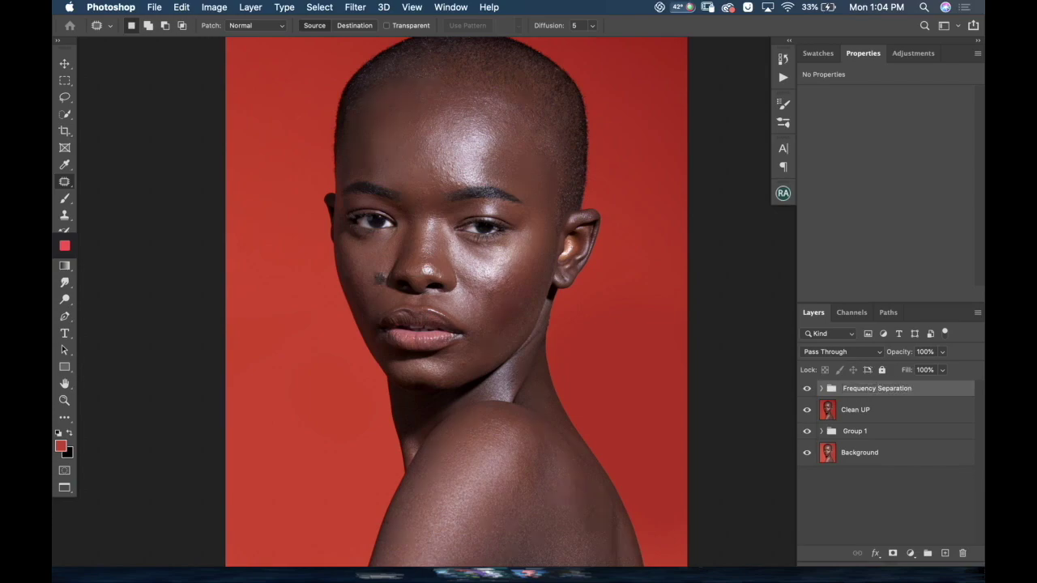
Step: Duplicate the Textures layer inside the Frequency Separation group and clip the copy to the original with Normal blend mode
left_click(822, 389)
left_click(862, 414)
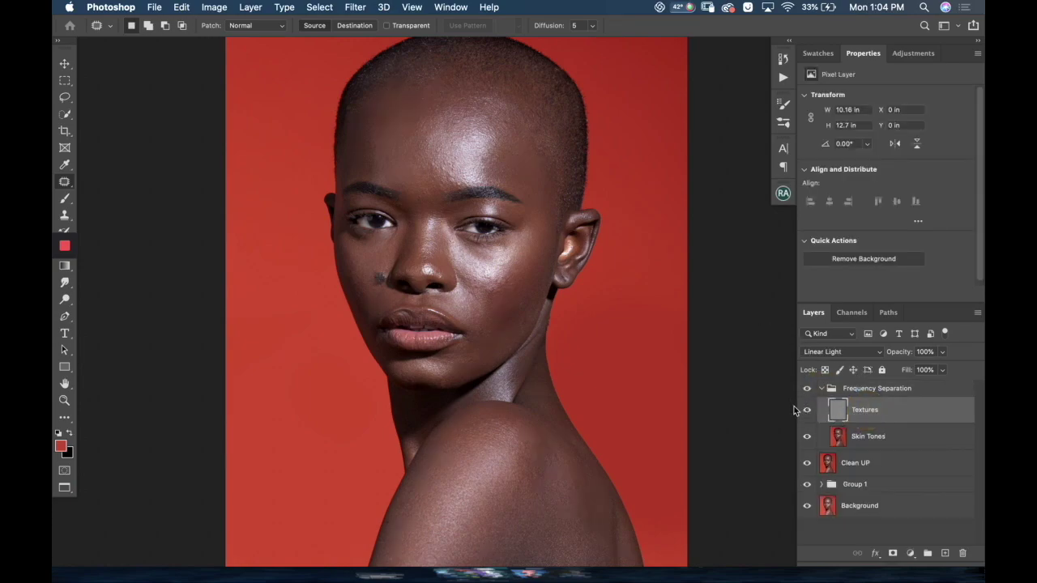
key("super+j")
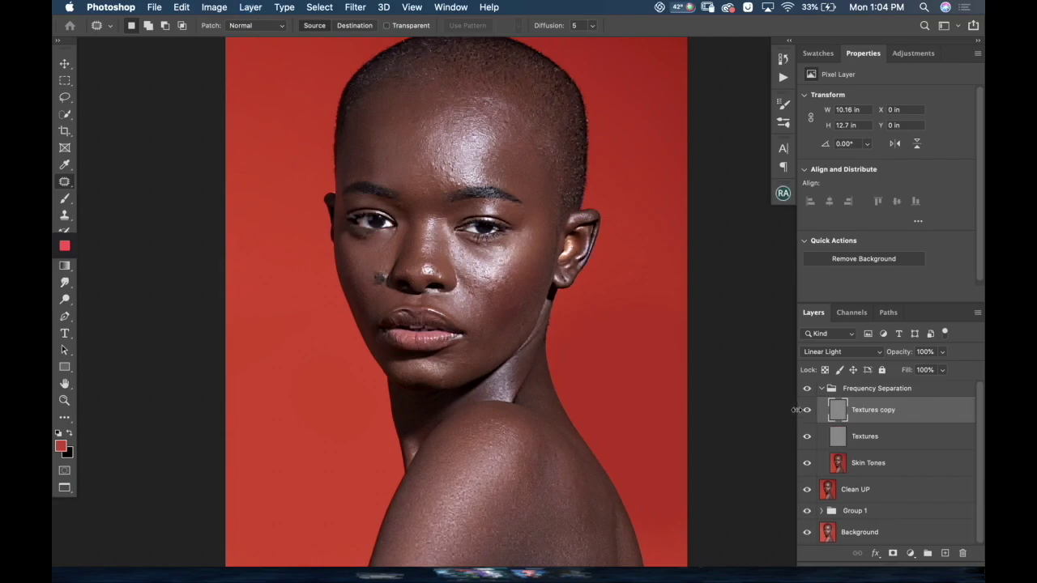
left_click(828, 353)
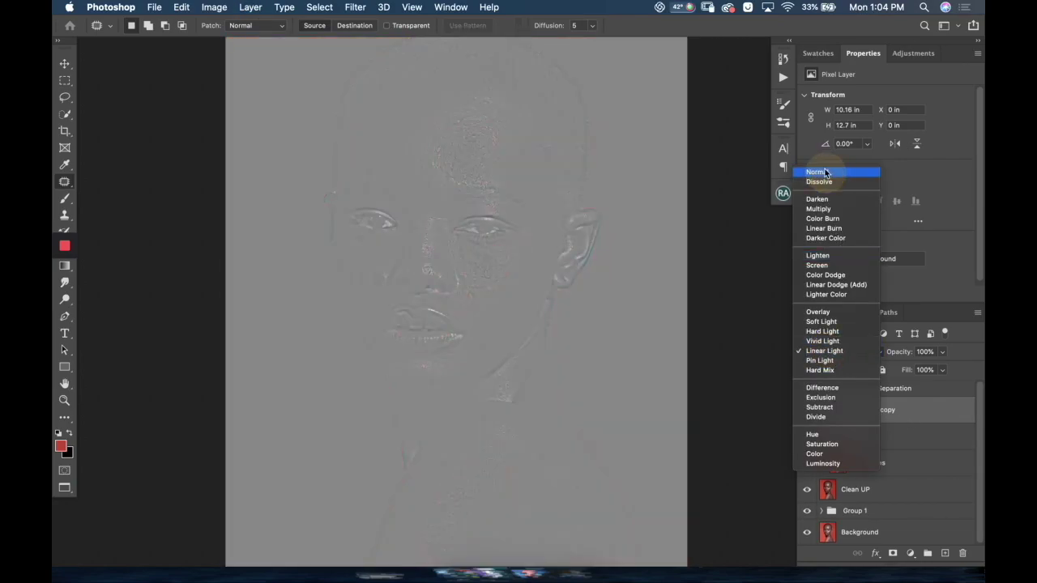
left_click(819, 172)
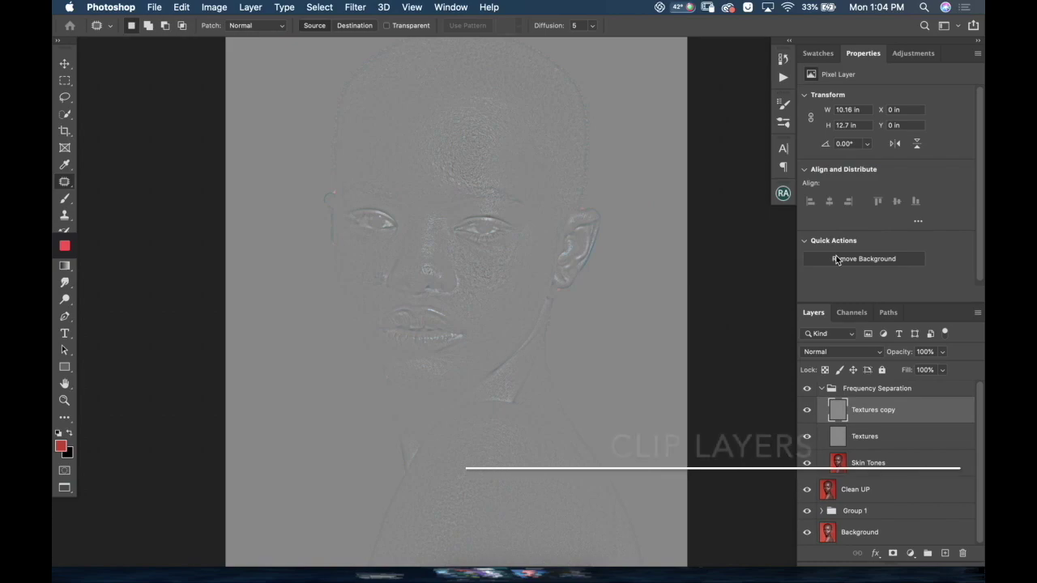
key("super+alt+g")
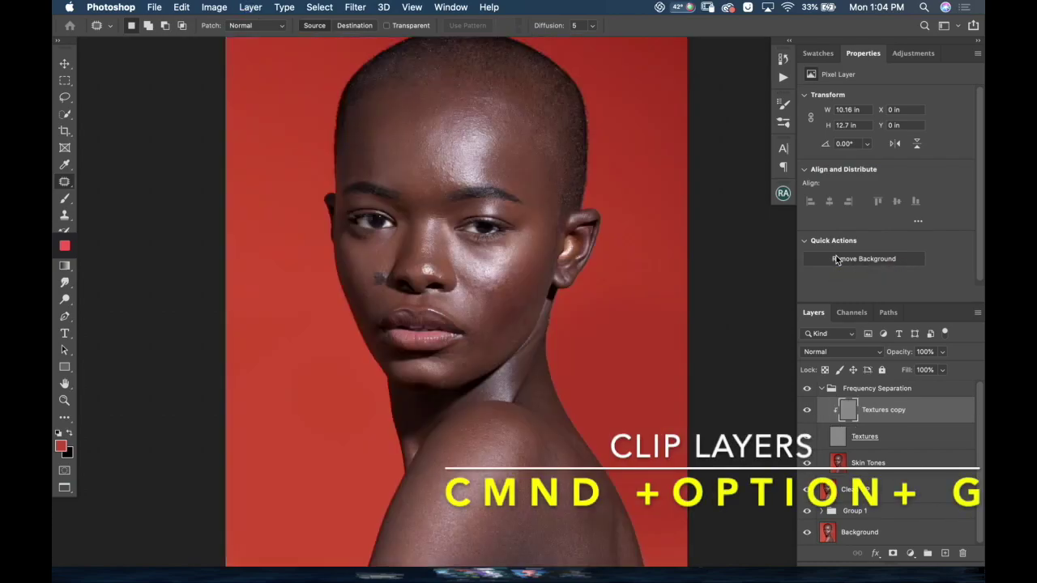
Step: Duplicate the Skin Tones layer inside the Frequency Separation group
left_click(861, 465)
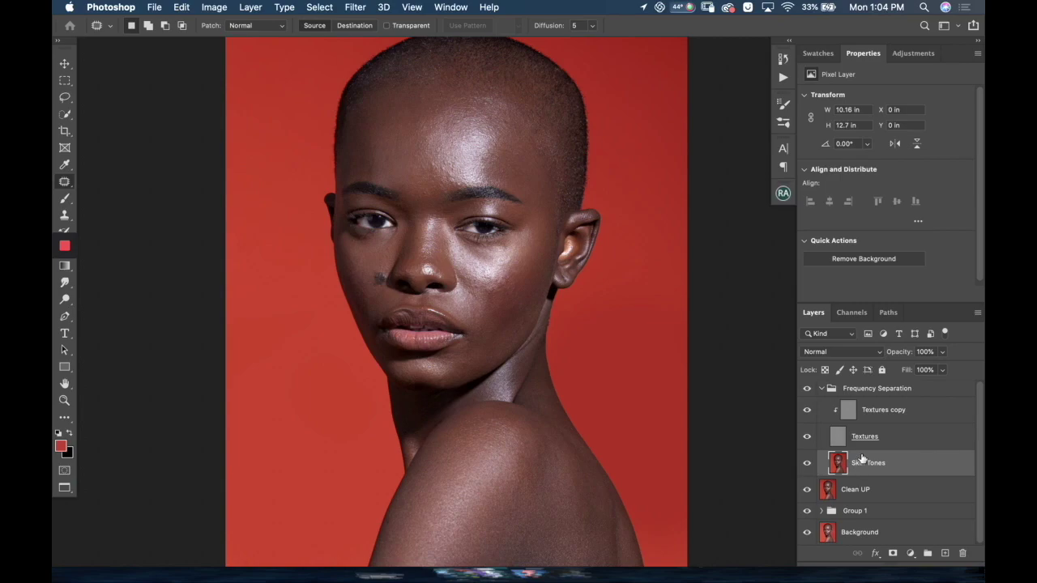
key("super+j")
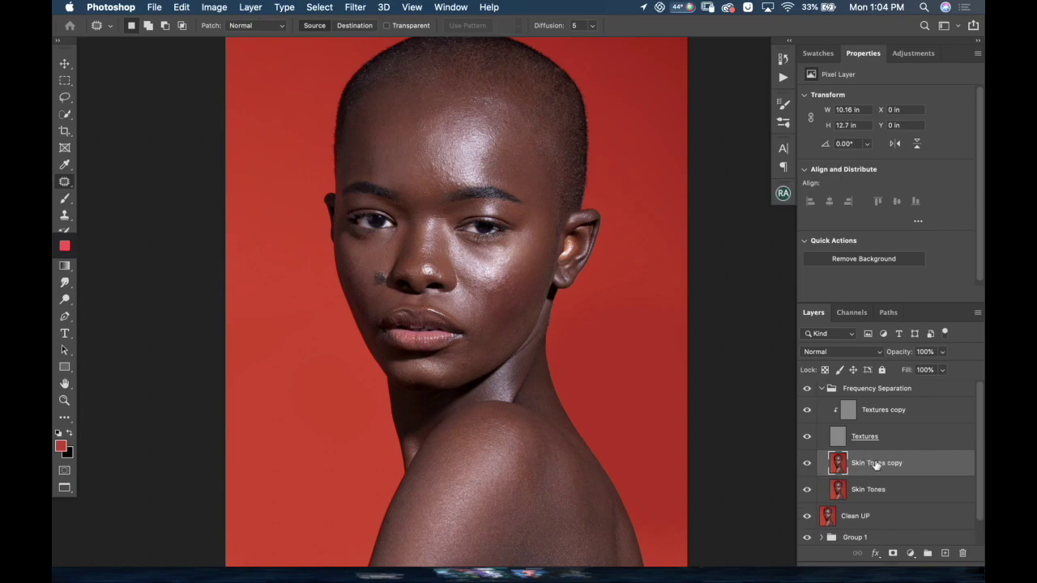
Step: Rename the Skin Tones copy layer as Work Layer
double_click(877, 463)
type("Work Layer")
key("Return")
Step: Hide the Textures layer and add a new empty layer named Correcting Tones above Work Layer
left_click(808, 439)
left_click(808, 438)
left_click(808, 438)
scroll(567, 399, "down", 2)
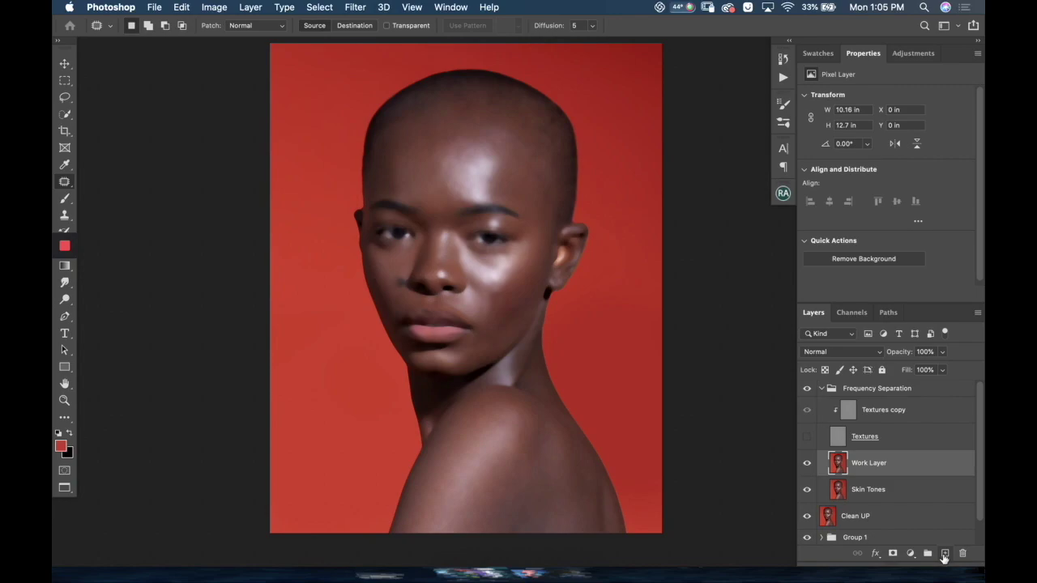
left_click(944, 553)
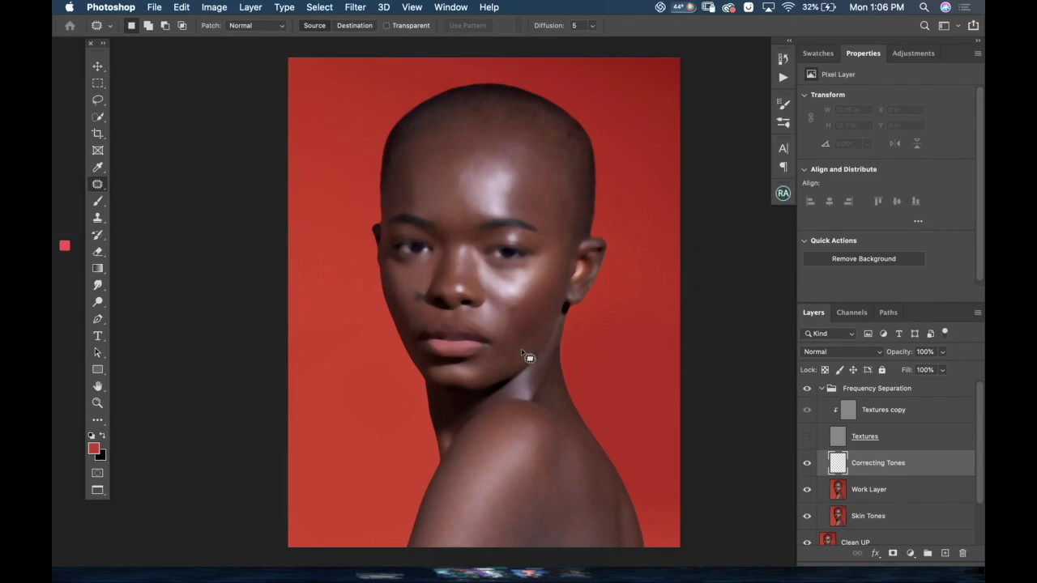
Step: Compare the portrait with and without the Textures layer, examining the skin tones on the face and shoulder
left_click(807, 437)
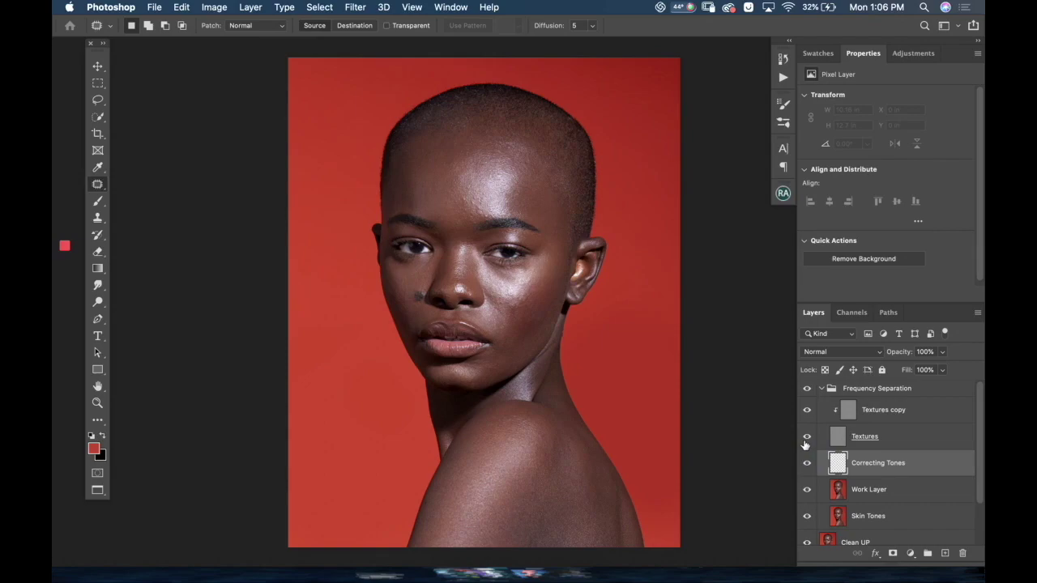
left_click(808, 437)
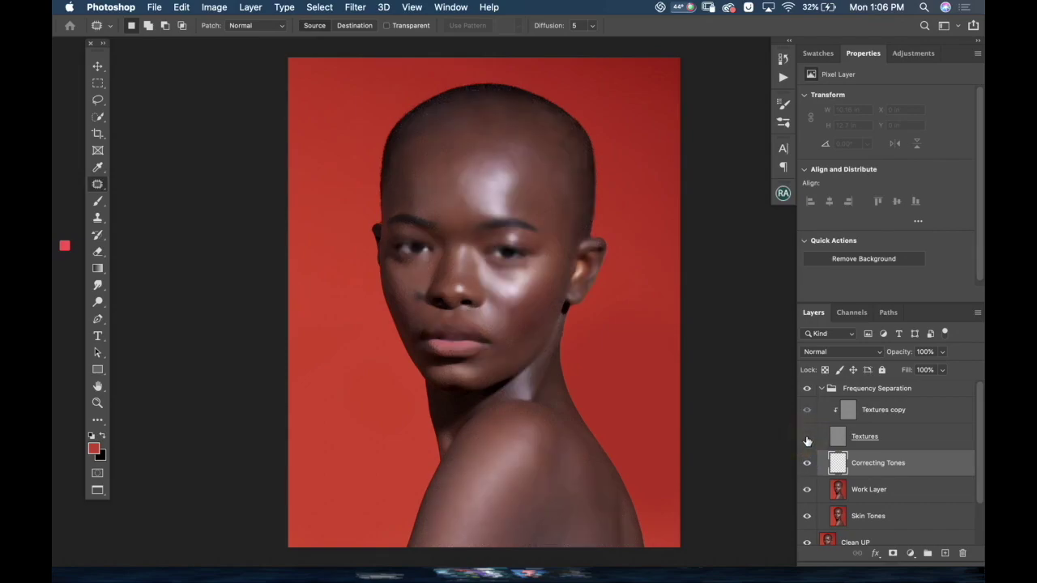
left_click(807, 438)
key("super+equal")
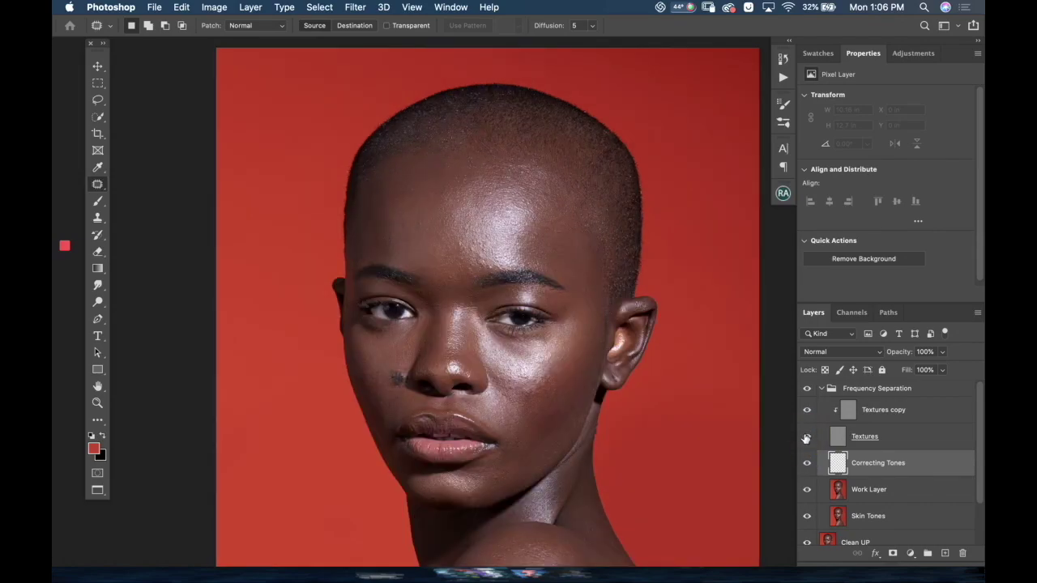
scroll(637, 403, "down", 2)
left_click(807, 437)
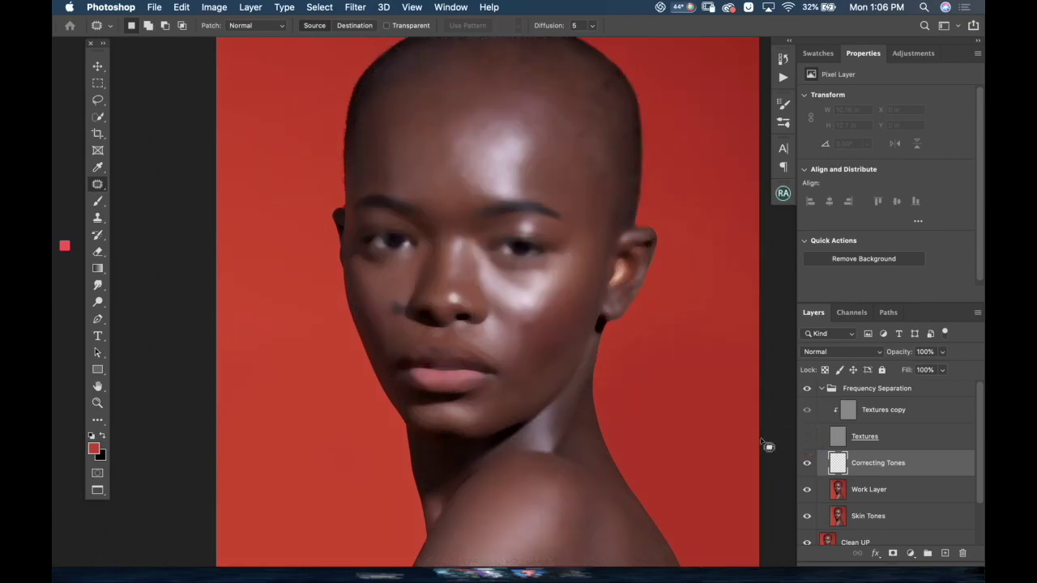
scroll(686, 395, "down", 3)
left_click(807, 437)
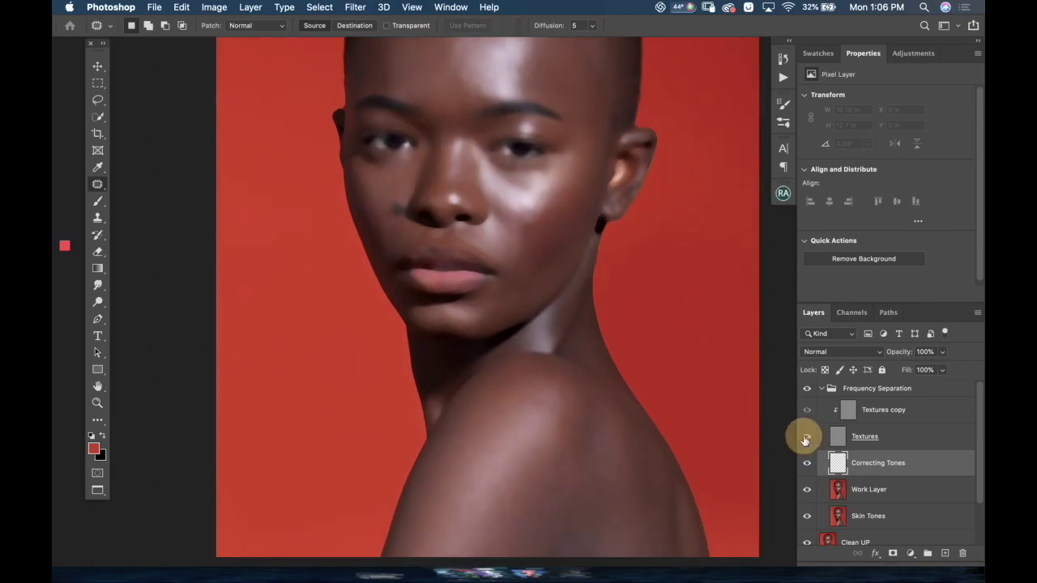
scroll(652, 365, "up", 2)
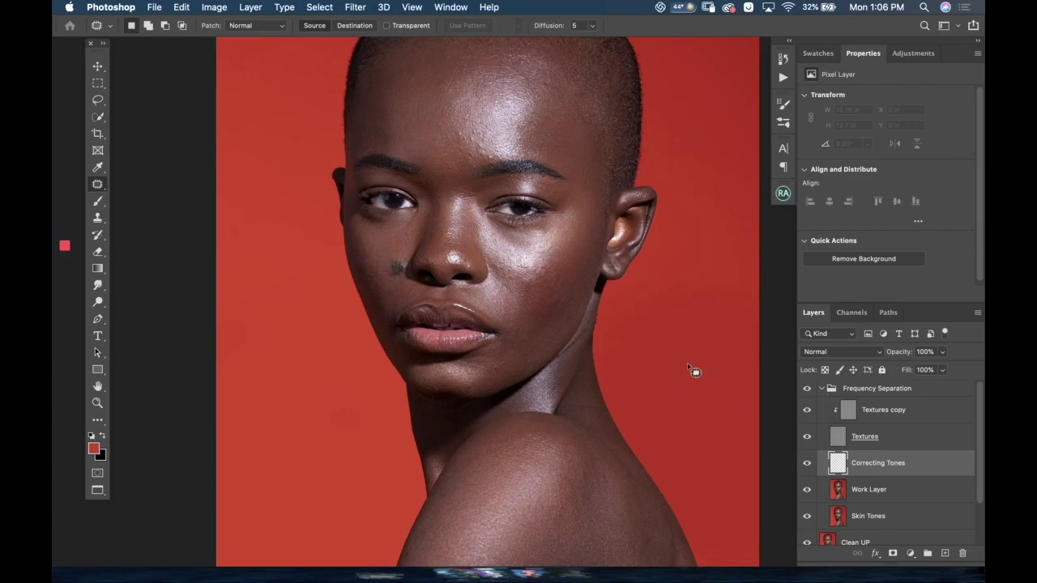
key("super+0")
left_click(808, 438)
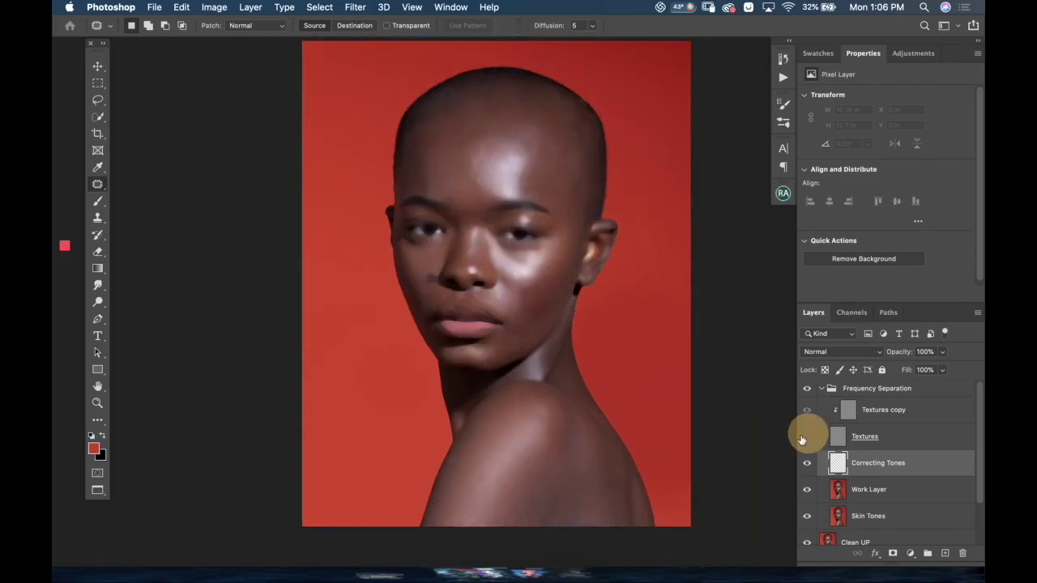
Step: Set up the Brush tool with 1% flow and size 100, and hide the Textures layer
left_click(98, 202)
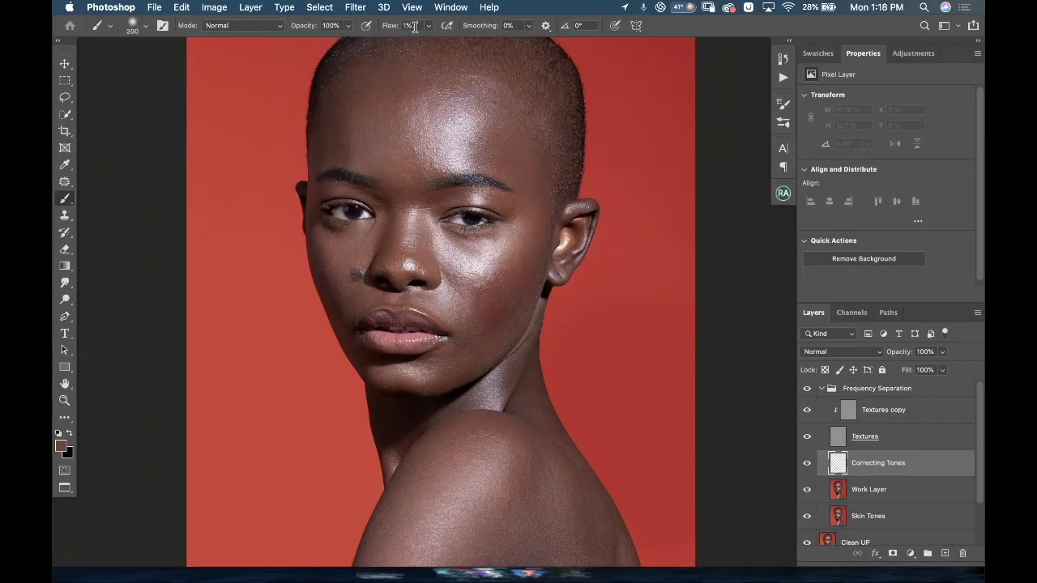
left_click(807, 437)
scroll(462, 320, "down", 3)
key("bracketleft")
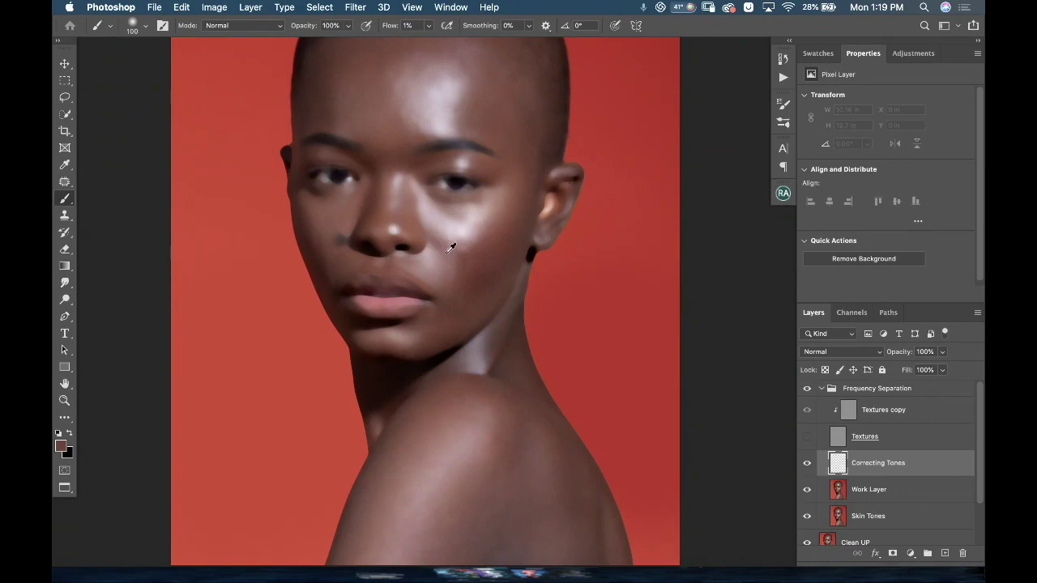
Step: Paint sampled skin tones around the bright highlight on the cheek beside the nose on the Correcting Tones layer
left_click(458, 250, "alt")
left_click_drag(460, 258, 456, 265)
left_click(456, 249, "alt")
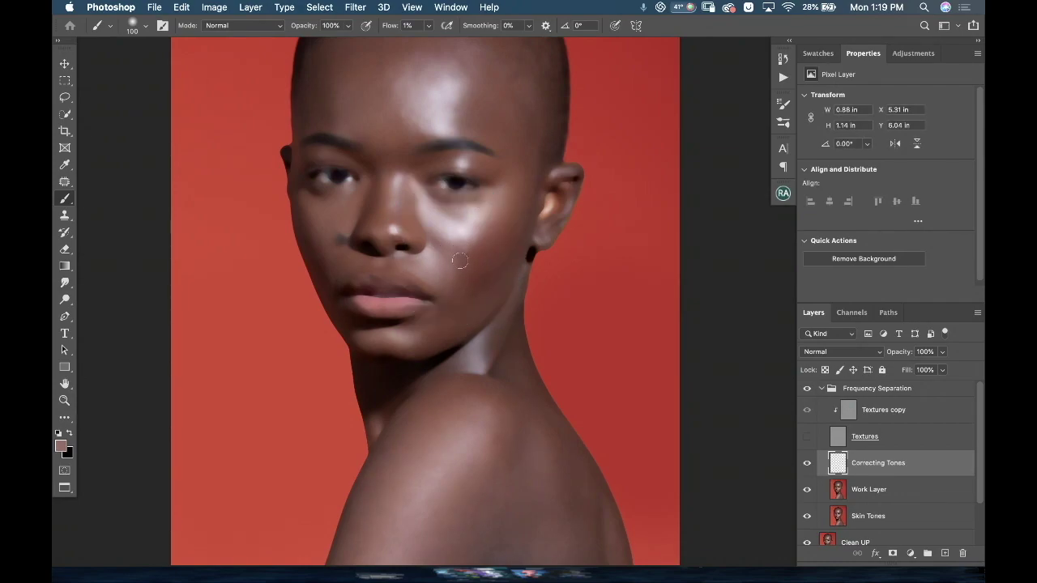
left_click_drag(459, 255, 444, 259)
left_click(456, 243, "alt")
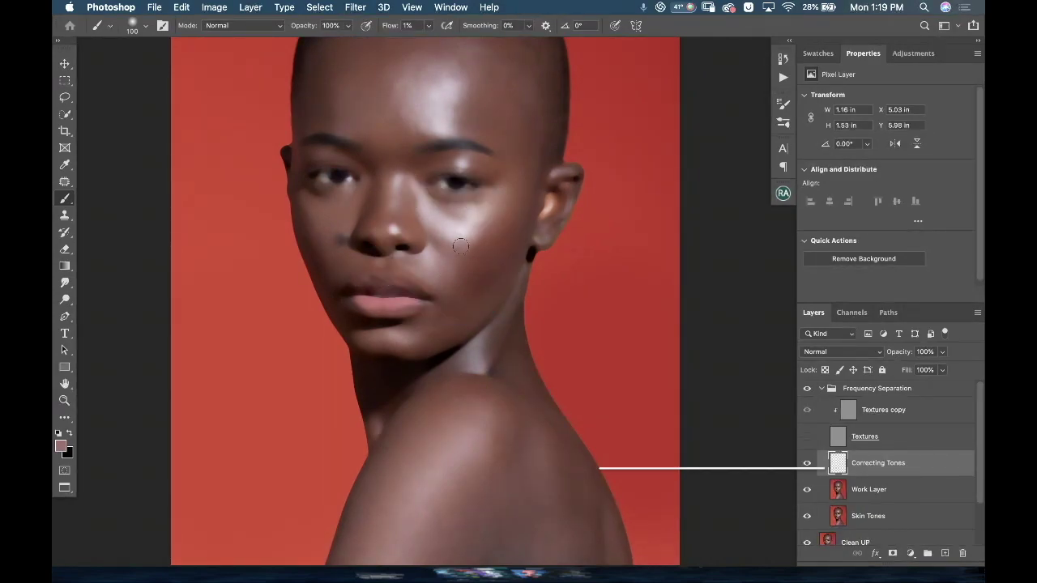
left_click(459, 247, "alt")
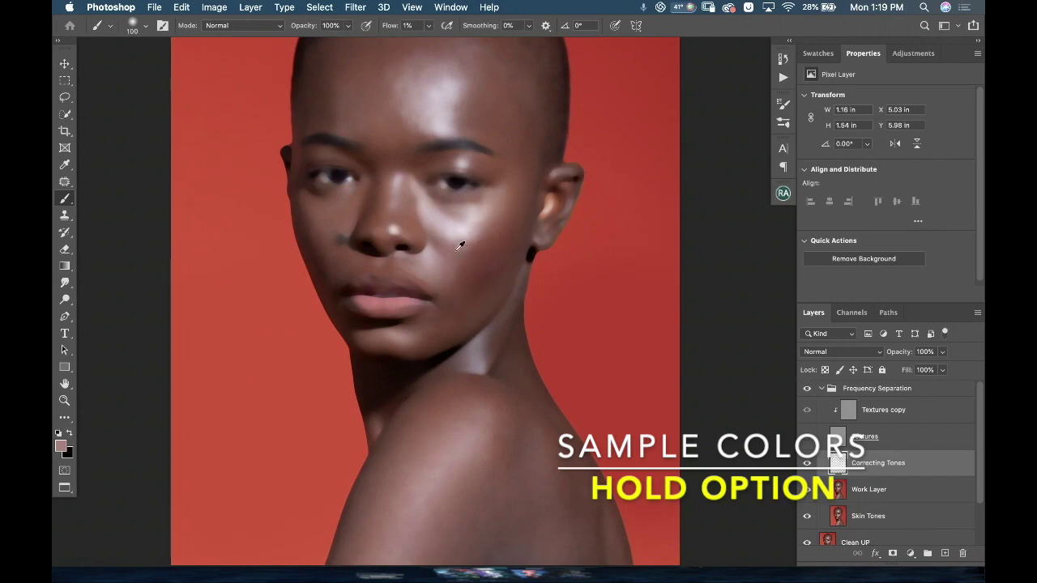
left_click_drag(459, 245, 467, 237)
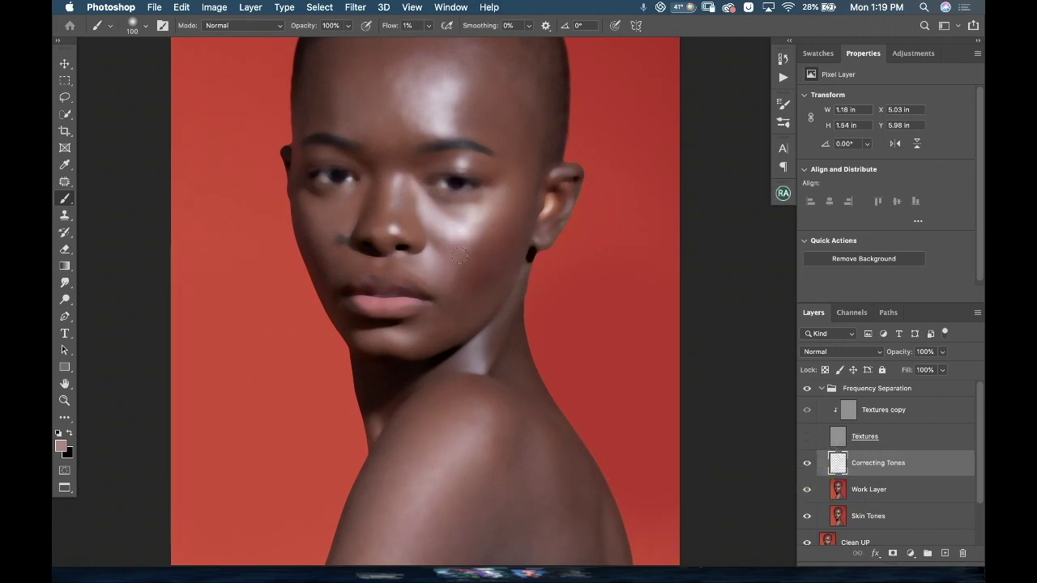
left_click(474, 233, "alt")
left_click_drag(469, 258, 459, 283)
mouse_move(474, 243)
left_mouse_down()
mouse_move(447, 286)
mouse_move(486, 220)
left_mouse_up()
Step: Blend the highlight under the eye on the brighter cheek with sampled tones, using a brush of size 70
key("bracketleft")
key("bracketleft")
key("bracketleft")
left_click(465, 217, "alt")
left_click_drag(465, 217, 453, 216)
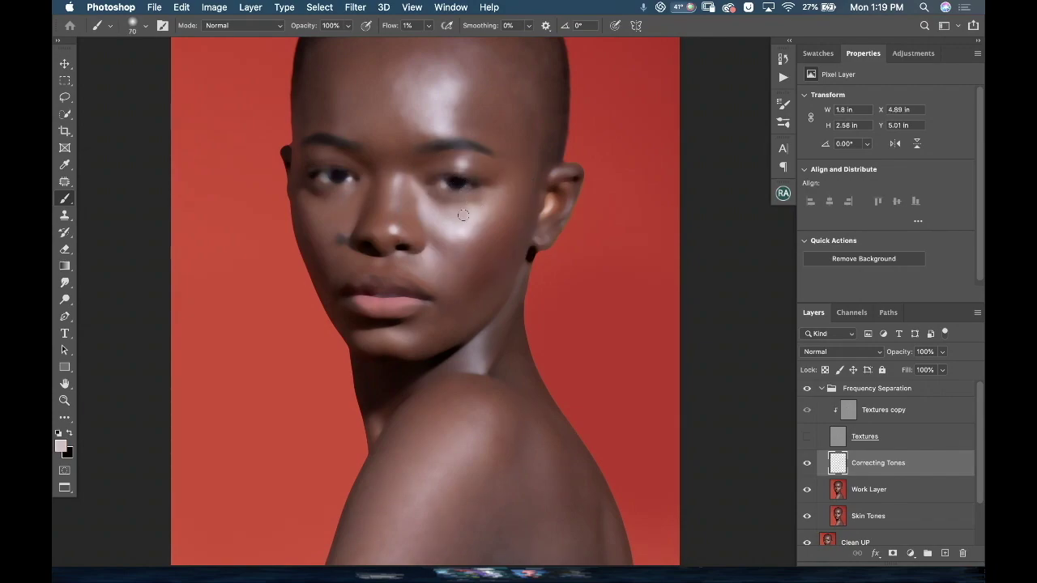
left_click(474, 202, "alt")
left_click(452, 215, "alt")
Step: Smooth the under-eye area and outer cheek on the darker side of the face with sampled tones and a larger brush
left_click(329, 201, "alt")
left_click_drag(329, 201, 338, 197)
left_click(321, 221, "alt")
key("bracketright")
key("bracketright")
left_click(310, 214, "alt")
left_click_drag(319, 203, 324, 251)
left_click(320, 227, "alt")
left_click(317, 227, "alt")
Step: Even out the lower cheek and jaw on the brighter side with sampled tones, enlarging the brush to size 200
mouse_move(440, 277)
left_mouse_down()
mouse_move(488, 257)
mouse_move(482, 278)
left_mouse_up()
left_click(467, 270, "alt")
key("bracketright")
key("bracketright")
key("bracketright")
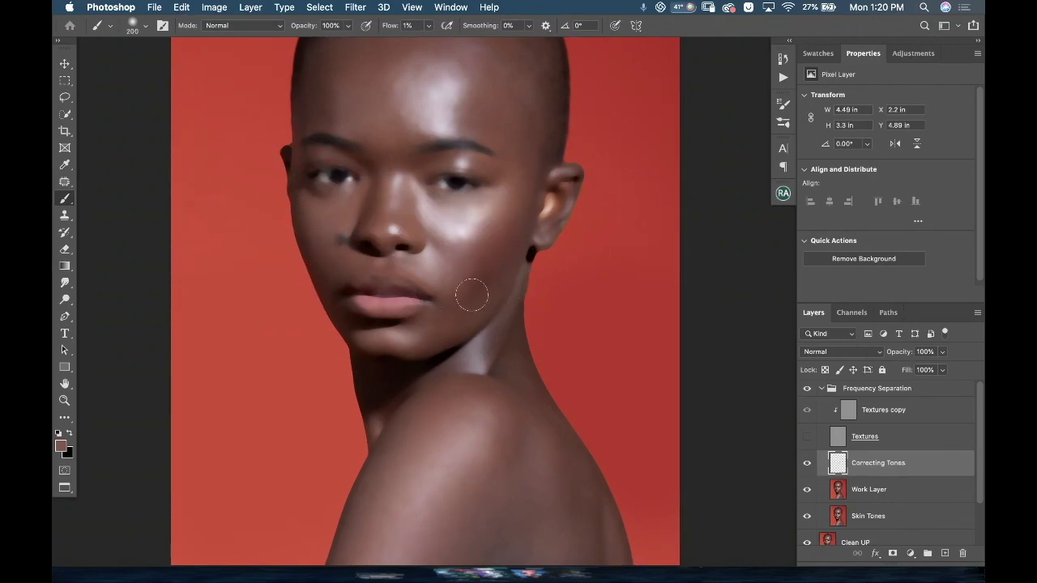
left_click(456, 302, "alt")
left_click_drag(463, 297, 454, 313)
left_click(454, 318, "alt")
left_click(489, 256, "alt")
Step: Blend the edges of the forehead highlight with sampled skin tones, reducing the brush to size 90
scroll(419, 140, "up", 3)
left_click(416, 142, "alt")
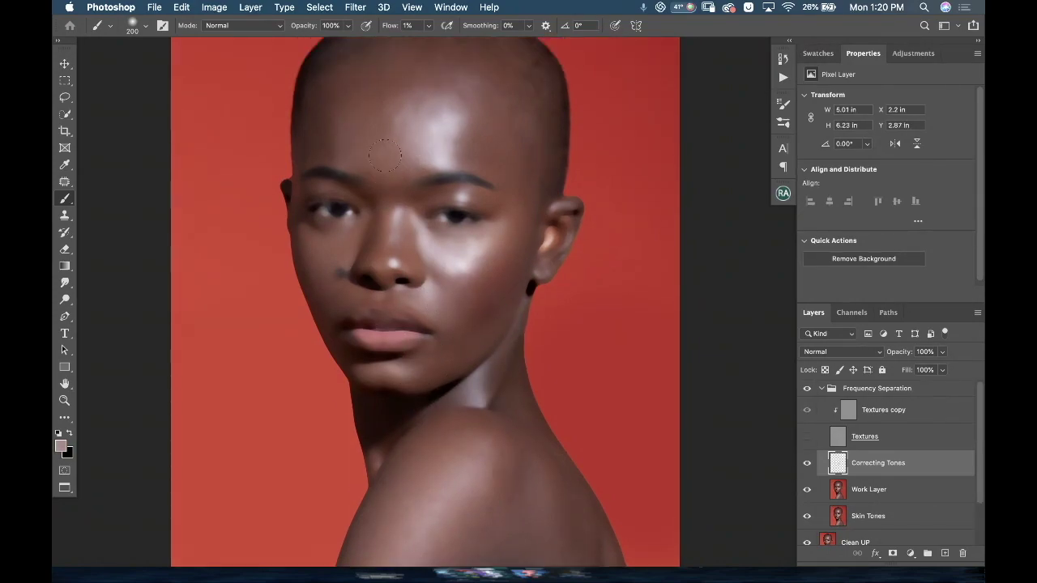
left_click(416, 138, "alt")
left_click(410, 137, "alt")
key("bracketleft")
key("bracketleft")
key("bracketleft")
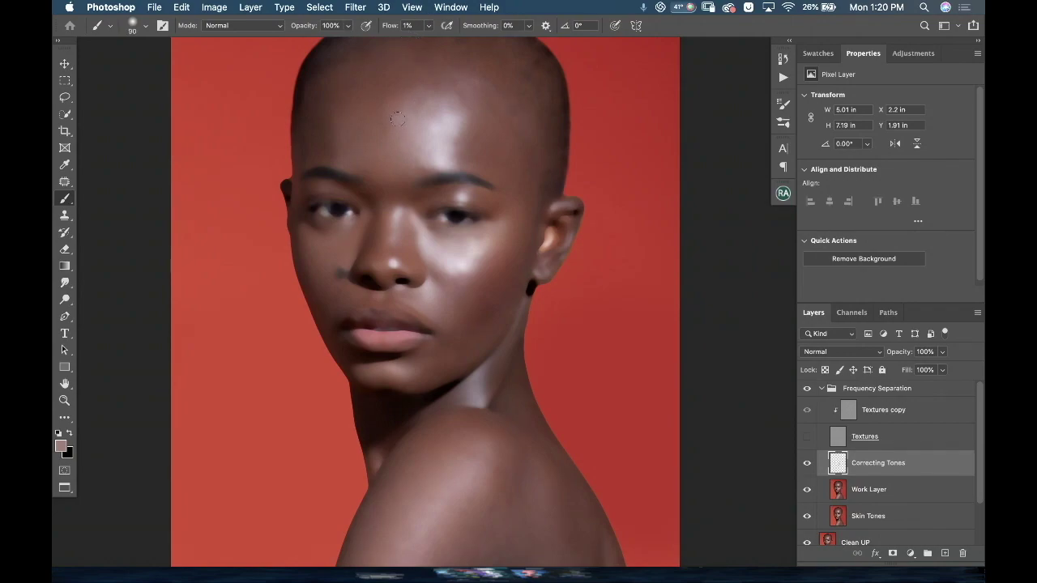
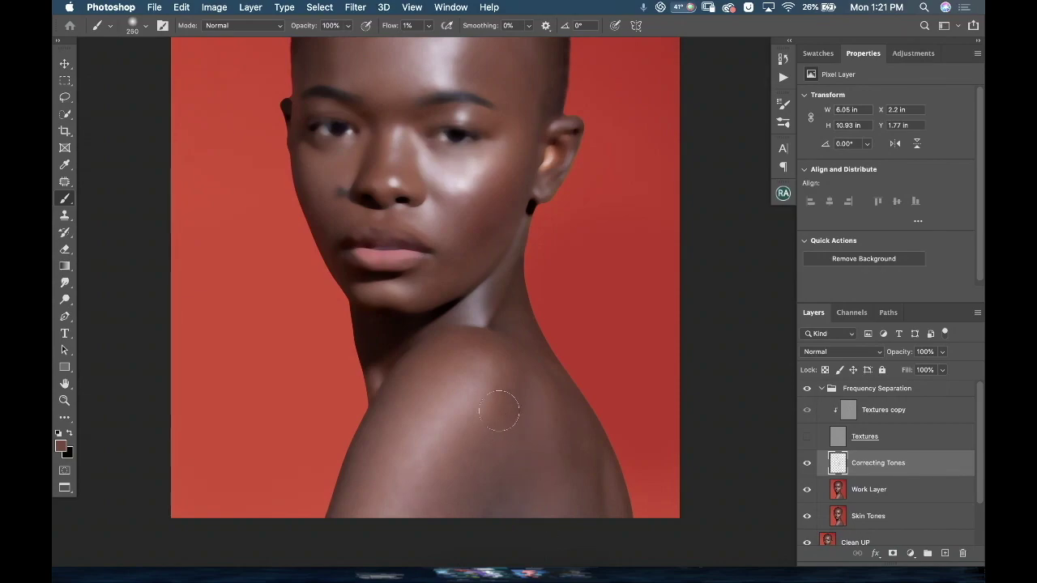
Step: Paint sampled skin tones over the shoulder and upper back with a brush of size 300
key("bracketright")
key("bracketright")
left_click_drag(440, 514, 366, 483)
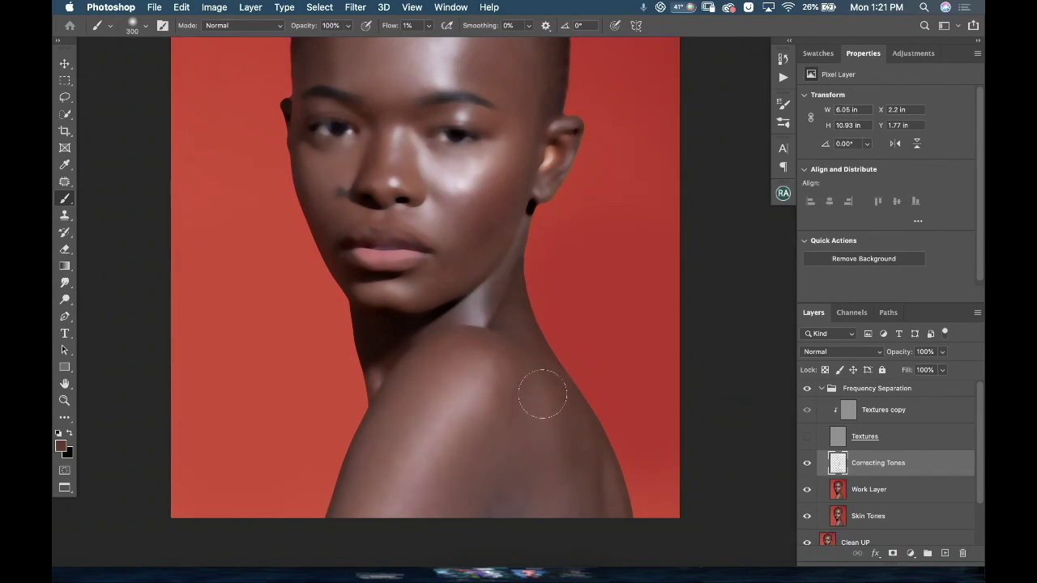
left_click_drag(506, 474, 547, 462)
left_click(437, 411, "alt")
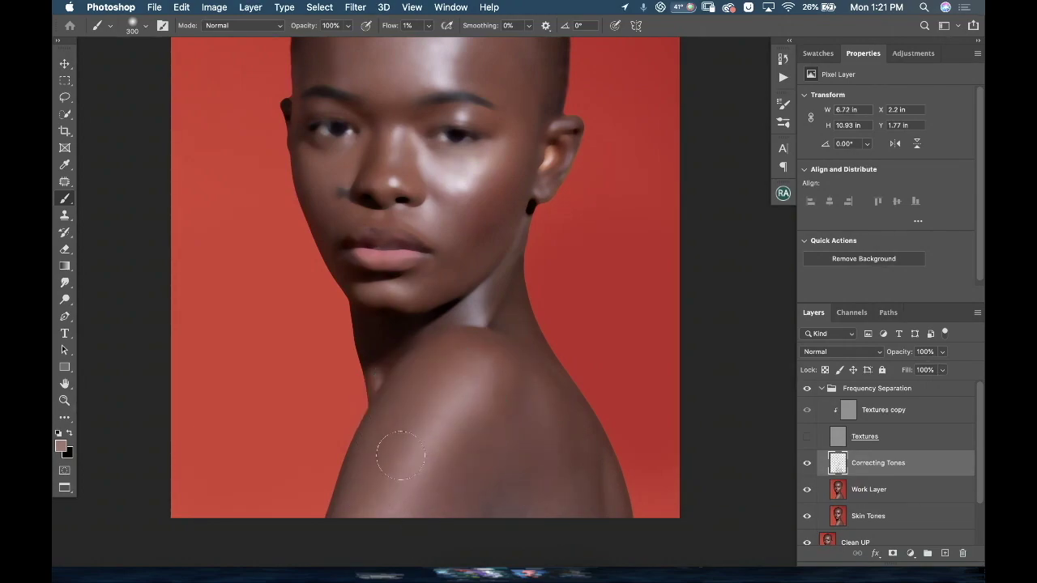
left_click(473, 384, "alt")
left_click(499, 423, "alt")
left_click_drag(579, 486, 521, 514)
left_click(454, 353, "alt")
left_click(460, 389, "alt")
Step: Show the Textures layer and compare the portrait with and without the Correcting Tones layer
left_click(807, 436)
key("super+minus")
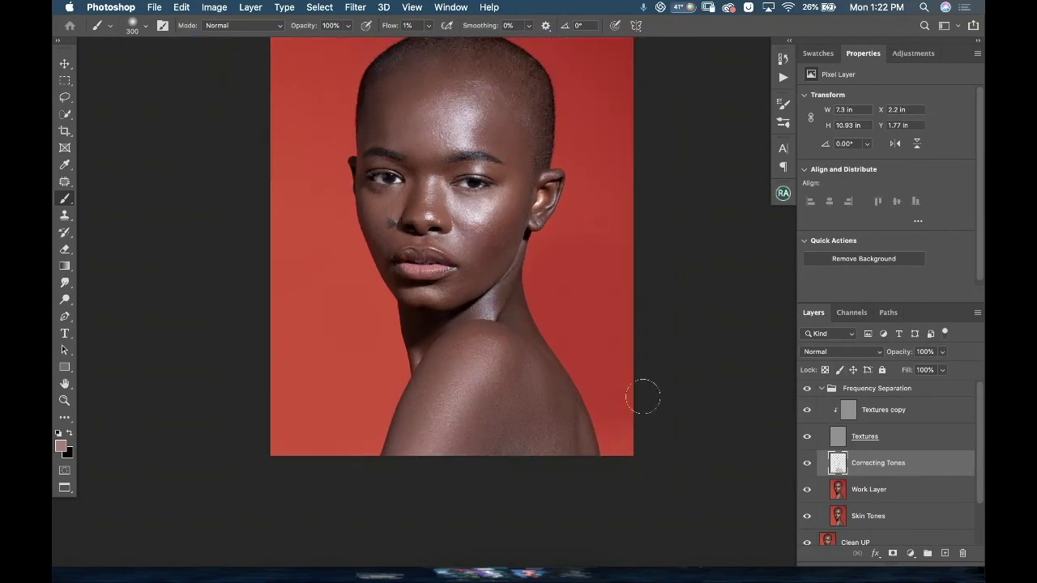
left_click(808, 464)
left_click(808, 464)
left_click(808, 464)
left_click(808, 465)
left_click(808, 464)
left_click(808, 464)
Step: Hide the Textures layer and even out the neck with sampled tones, adjusting the brush down to size 150
key("super+plus")
left_click(808, 437)
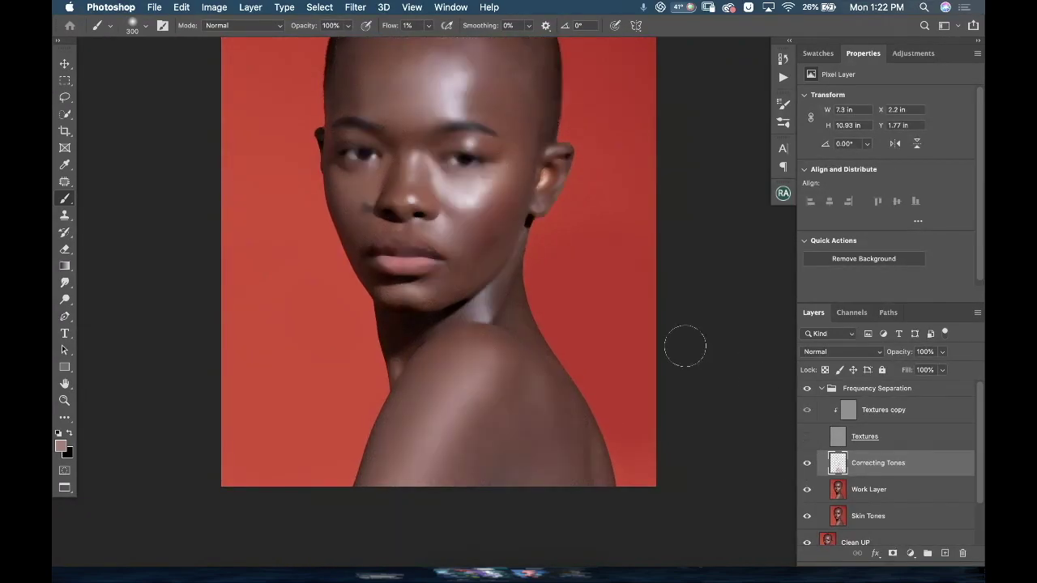
key("bracketleft")
key("bracketleft")
key("bracketleft")
left_click(516, 332, "alt")
key("bracketright")
key("bracketright")
key("bracketright")
key("bracketright")
left_click(507, 307, "alt")
key("bracketleft")
key("bracketleft")
key("bracketleft")
scroll(521, 334, "up", 3)
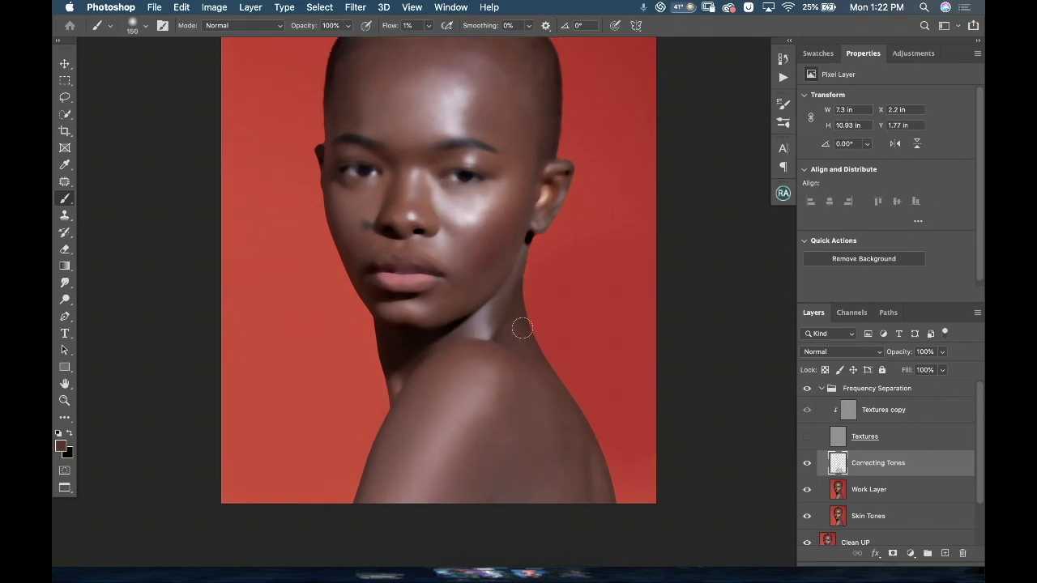
Step: Blend the skin beside the mouth and along the chin with sampled tones
scroll(490, 308, "down", 3)
left_click(475, 289, "alt")
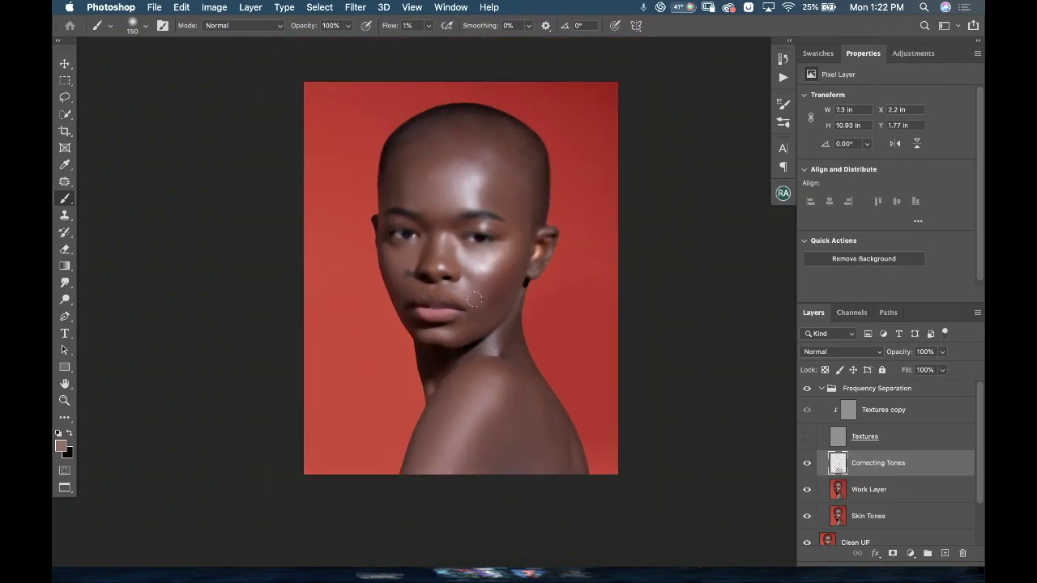
left_click(467, 319, "alt")
left_click(463, 322, "alt")
left_click(472, 310, "alt")
scroll(485, 309, "up", 1)
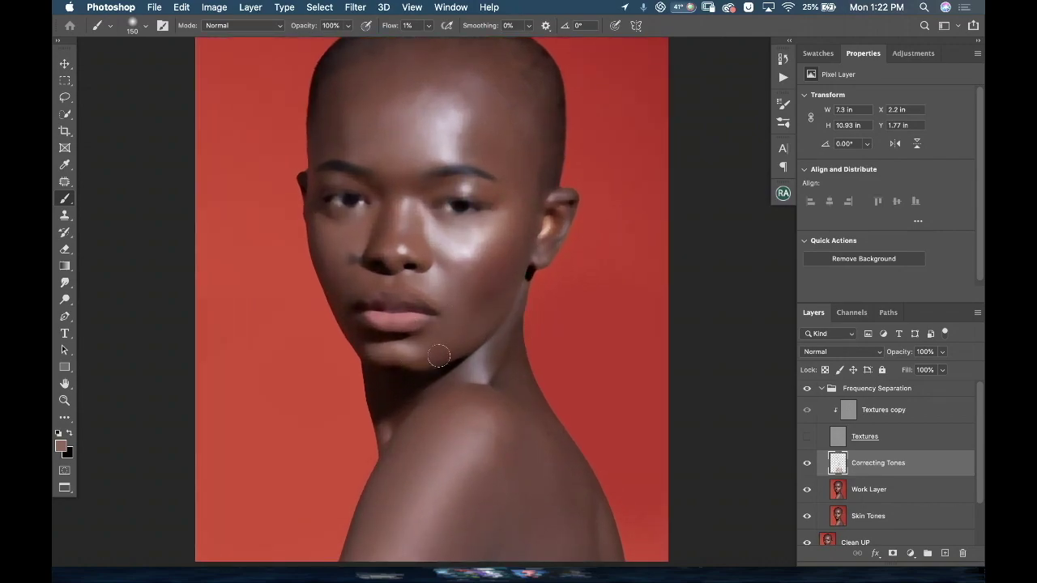
Step: Check the textured portrait up close with the Correcting Tones layer switched off and on
scroll(567, 422, "down", 3)
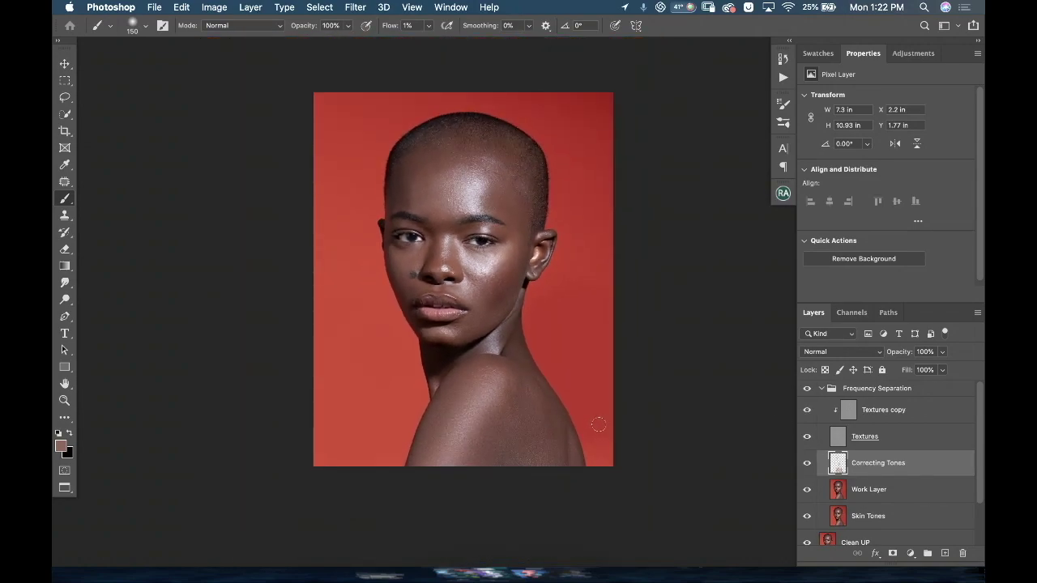
scroll(602, 422, "up", 2)
scroll(625, 440, "down", 3)
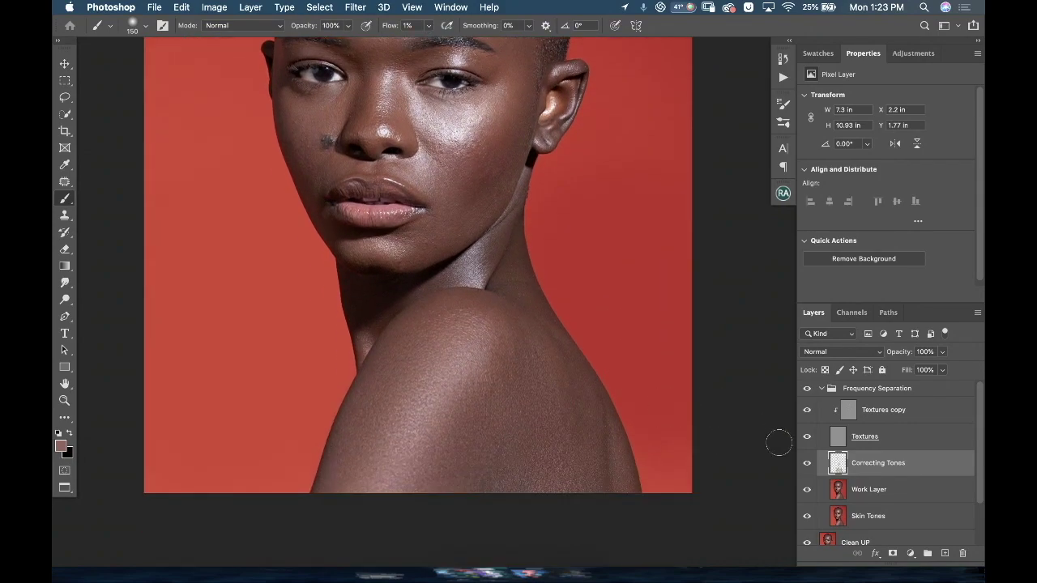
left_click(808, 465)
left_click(808, 465)
left_click(808, 465)
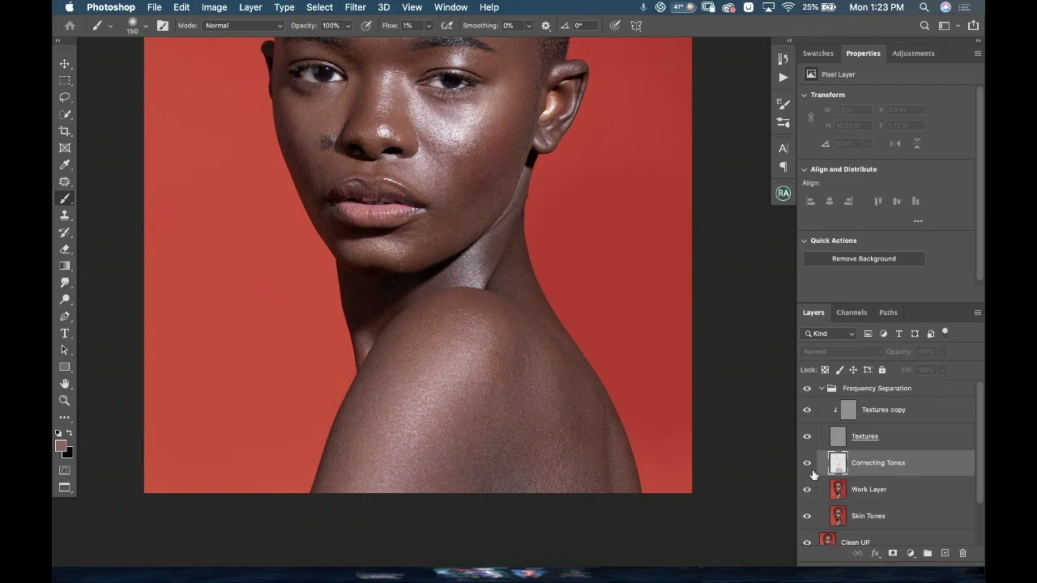
left_click(807, 465)
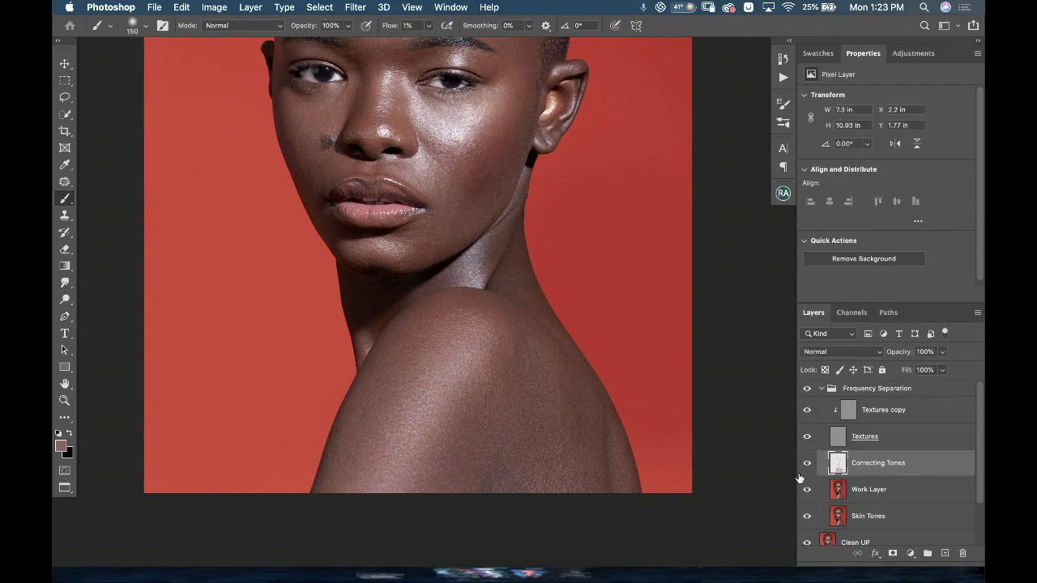
Step: Merge the Correcting Tones layer with Work Layer and name the merged layer Work Layer
left_click(896, 494, "shift")
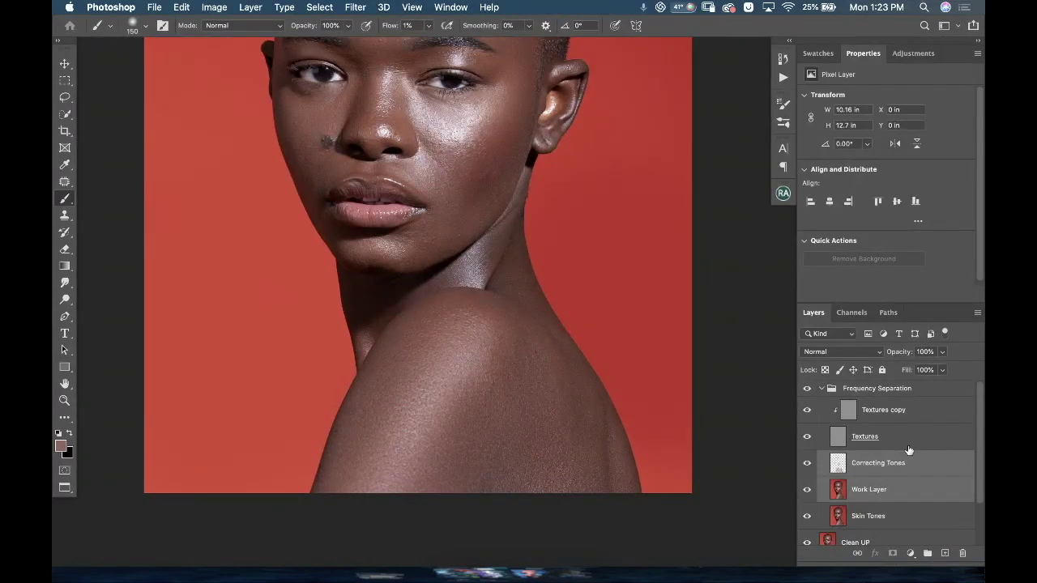
right_click(915, 473)
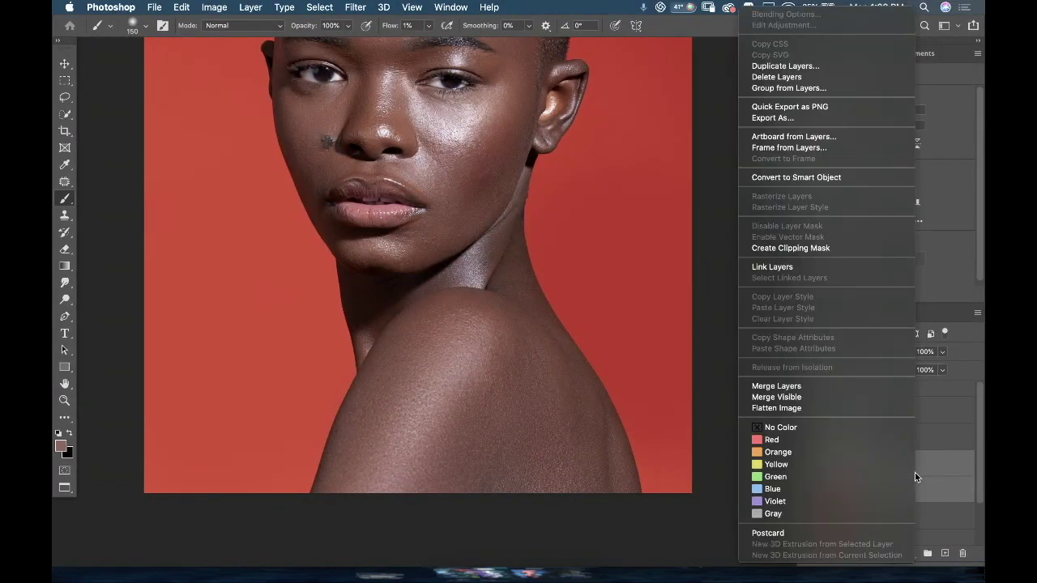
left_click(859, 385)
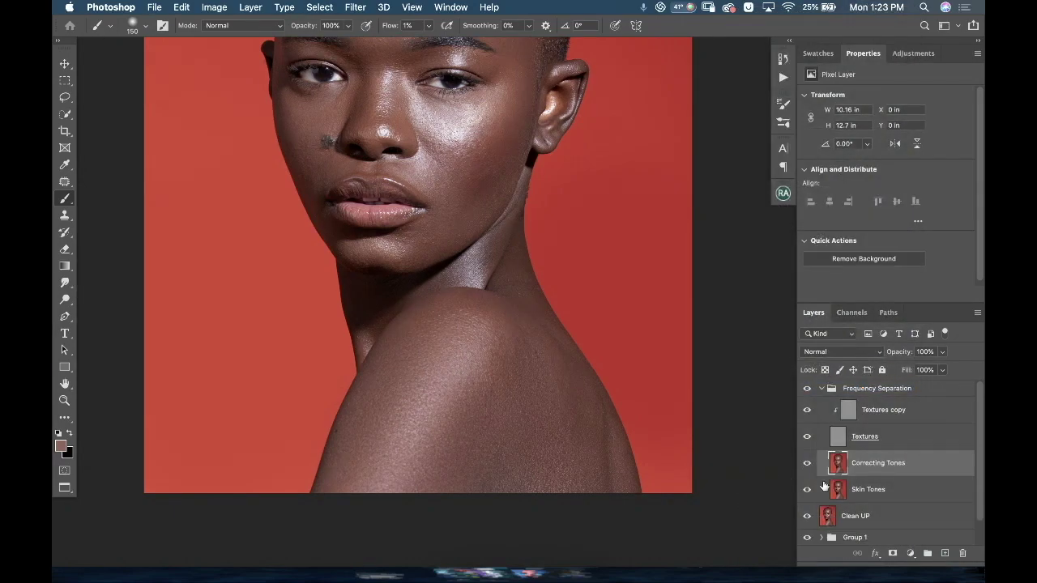
double_click(896, 462)
type("Work Layer")
key("Return")
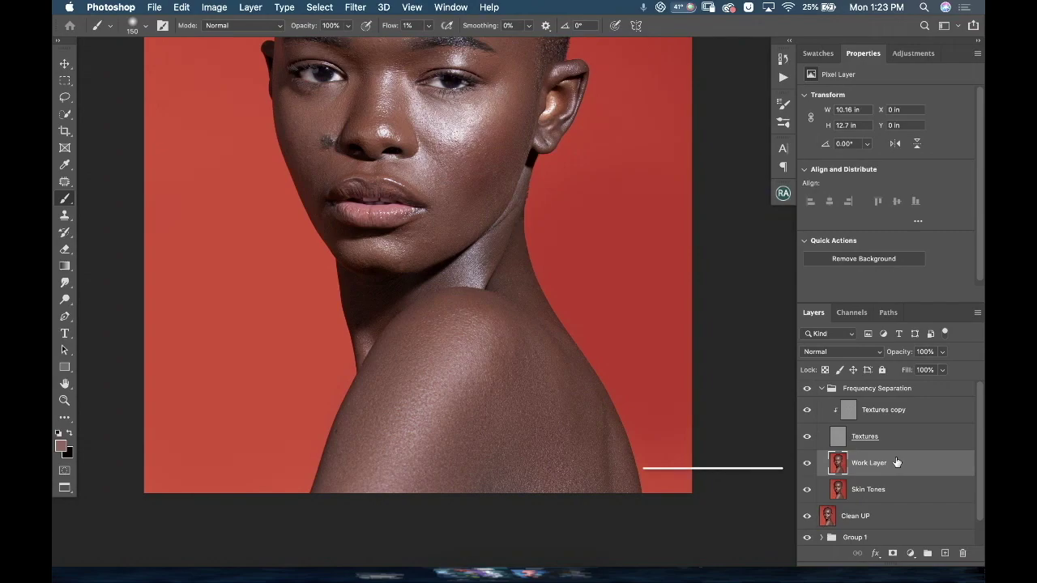
Step: Clip Work Layer to the Skin Tones layer and hide the Textures layer
key("super+alt+g")
scroll(300, 219, "up", 2)
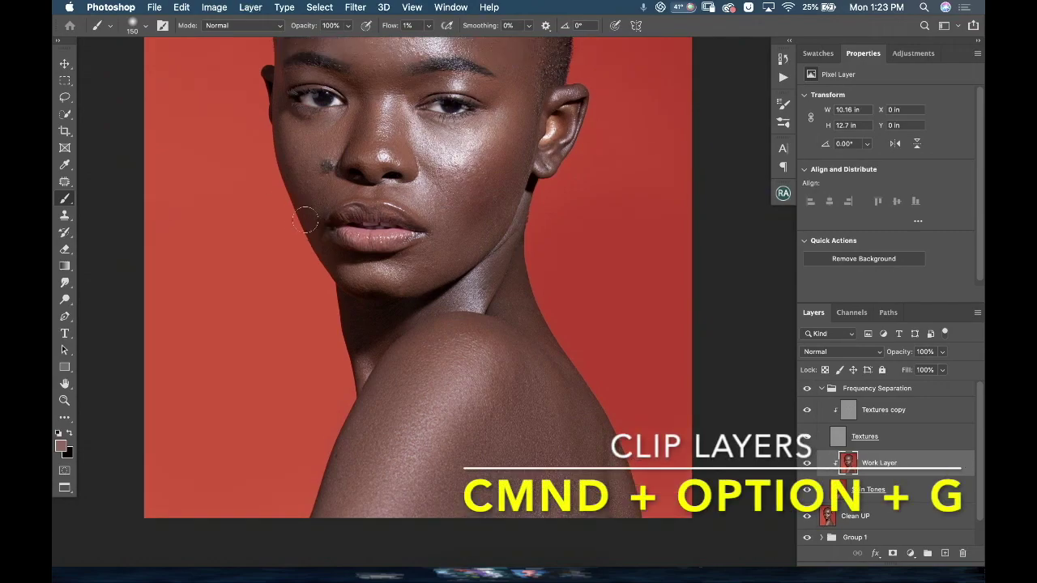
scroll(486, 300, "down", 2)
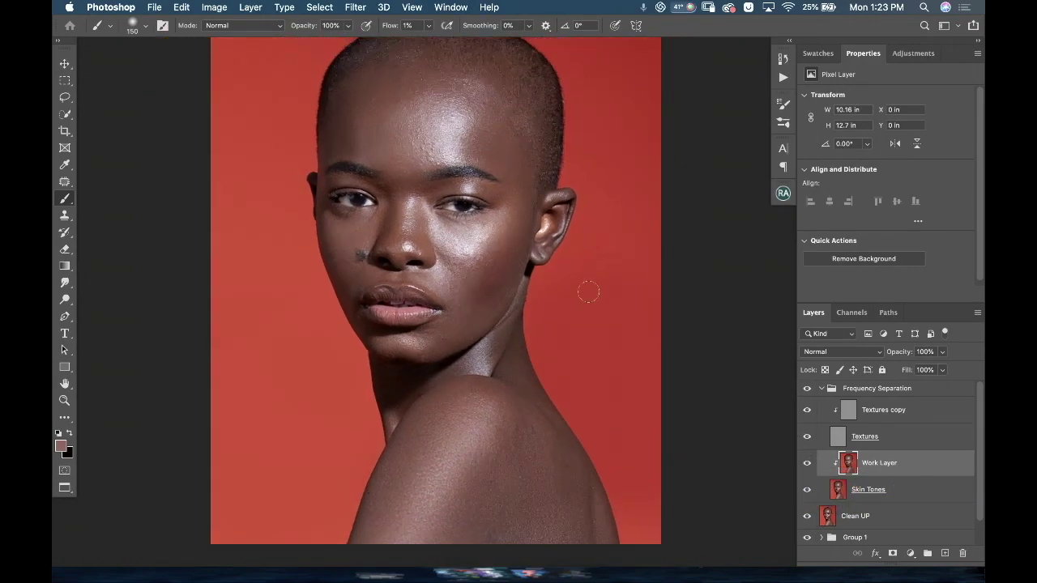
left_click(806, 438)
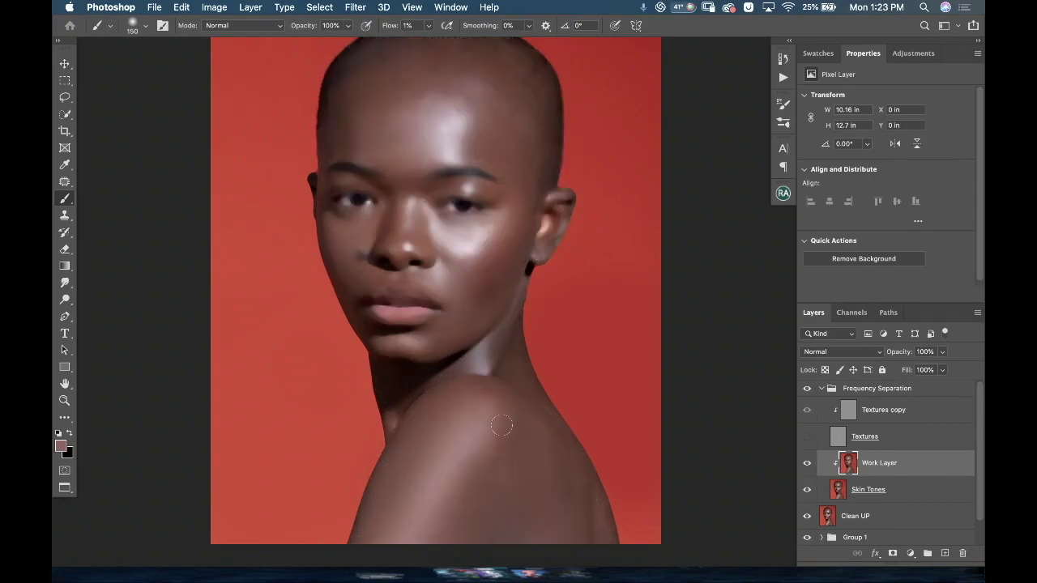
Step: Set up the Mixer Brush at size 300 for blending the lower shoulder tones
left_click(64, 418)
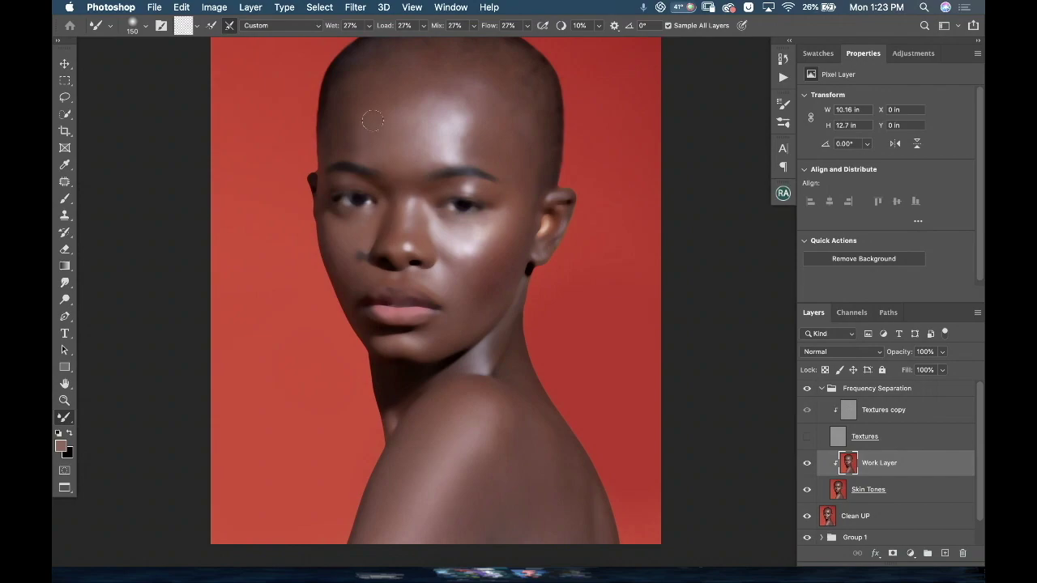
scroll(372, 121, "down", 2)
key("bracketright")
key("bracketright")
key("bracketright")
key("bracketright")
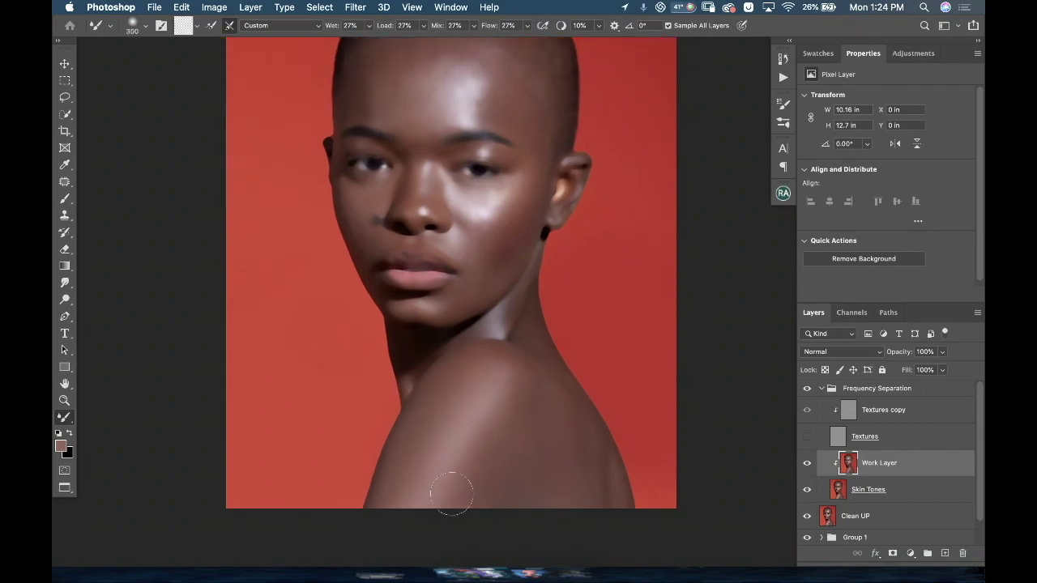
Step: Blend the shoulder, neck and cheek tones with the Mixer Brush, varying its size and working down to 125
scroll(478, 411, "up", 2)
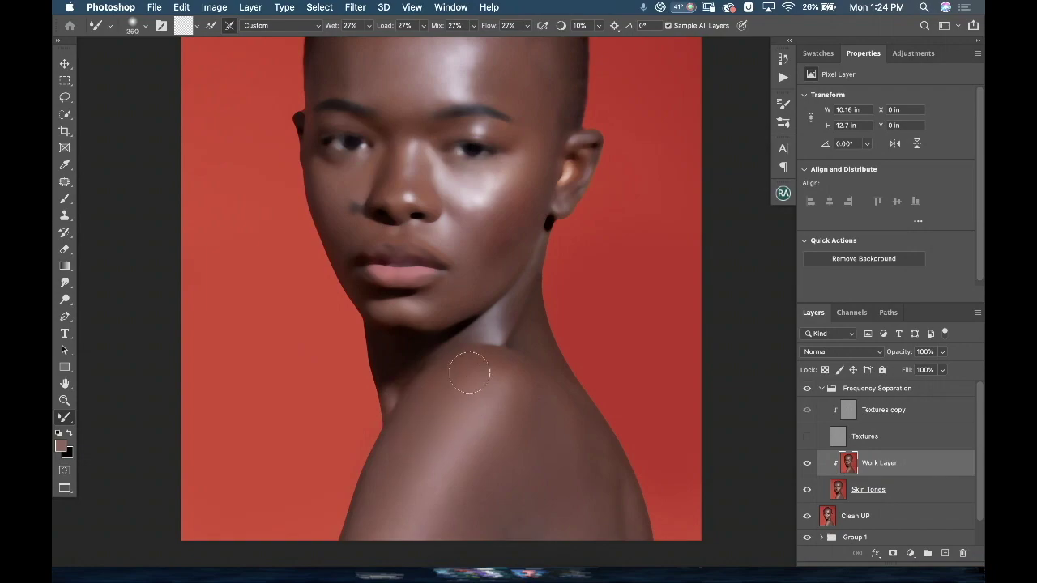
key("bracketright")
key("bracketleft")
key("bracketleft")
key("bracketright")
key("bracketright")
key("bracketleft")
key("bracketleft")
key("bracketleft")
key("bracketleft")
key("bracketleft")
key("bracketleft")
key("bracketleft")
key("bracketleft")
key("bracketleft")
key("bracketleft")
key("bracketleft")
key("bracketleft")
key("bracketleft")
key("bracketright")
key("bracketright")
key("bracketright")
key("bracketleft")
key("bracketleft")
key("bracketleft")
key("bracketright")
key("bracketright")
key("bracketright")
key("bracketright")
key("bracketright")
key("bracketright")
key("bracketright")
key("bracketright")
key("bracketright")
key("bracketleft")
key("bracketleft")
key("bracketleft")
key("bracketleft")
key("bracketleft")
key("bracketleft")
key("bracketleft")
key("bracketright")
key("bracketleft")
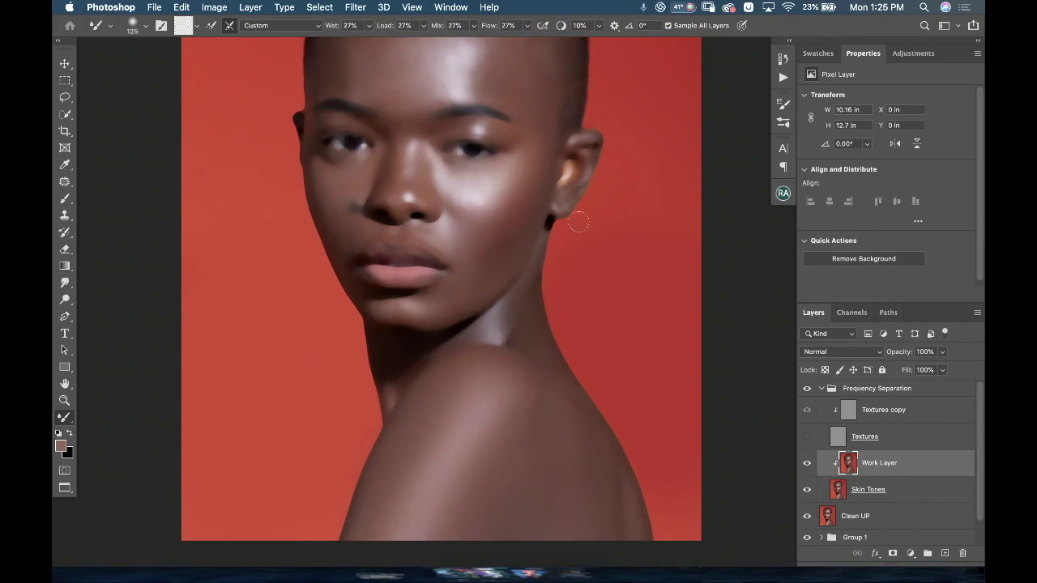
Step: Smooth the tones around the mouth, chin and shaded cheek with the Mixer Brush at about size 150
scroll(520, 164, "up", 3)
scroll(521, 164, "left", 3)
key("bracketleft")
key("bracketleft")
left_click_drag(429, 369, 438, 370)
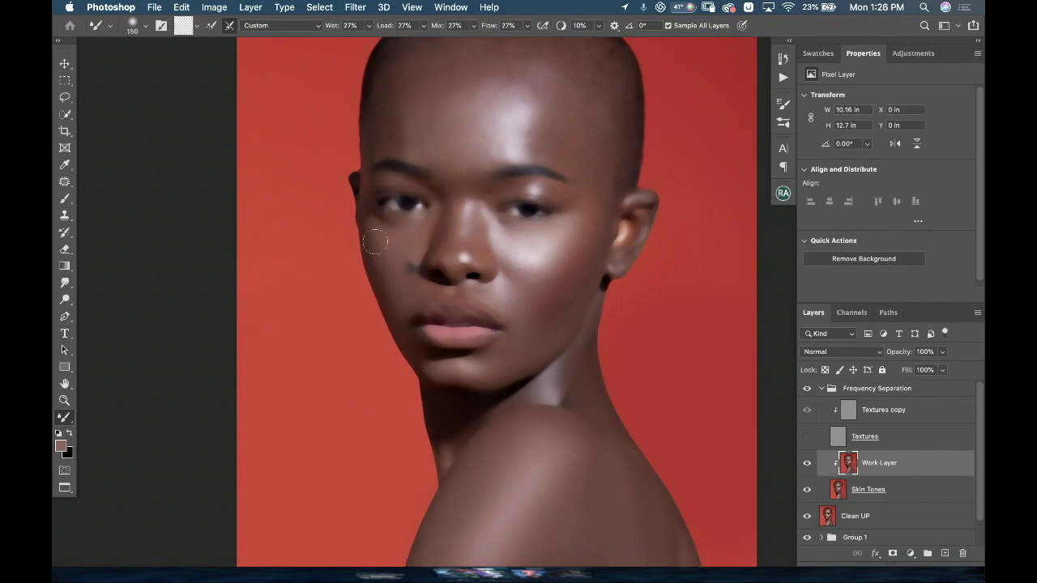
Step: Blend the forehead highlight and surrounding tones with the Mixer Brush, starting at size 250 and adjusting it as needed
scroll(571, 131, "up", 3)
key("bracketright")
key("bracketright")
key("bracketright")
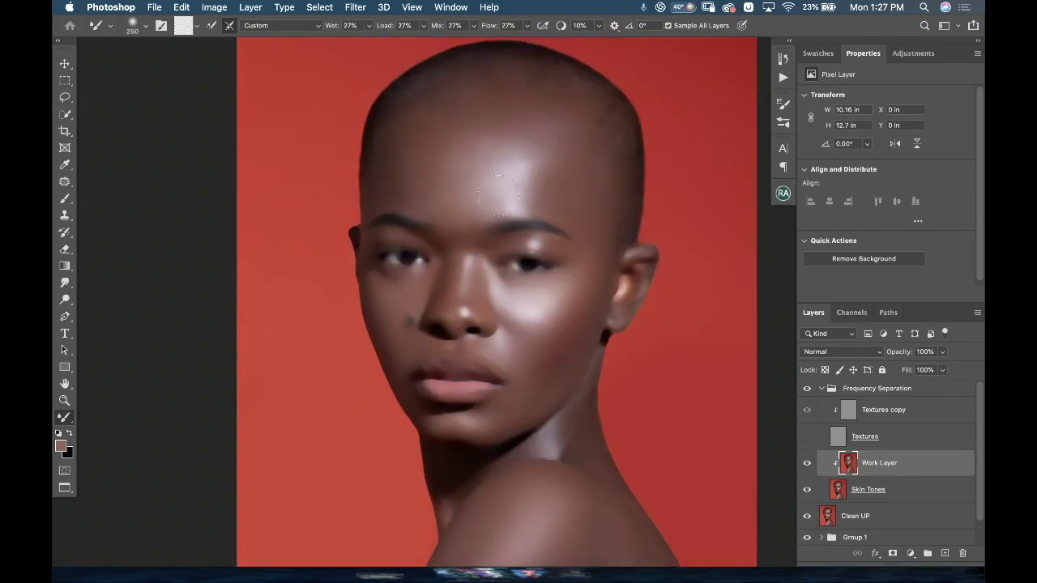
key("bracketleft")
key("bracketleft")
key("bracketright")
key("bracketright")
key("bracketright")
key("bracketright")
Step: Compare the whole portrait with the Textures layer on and off, and leave it visible
left_click(807, 436)
key("super+minus")
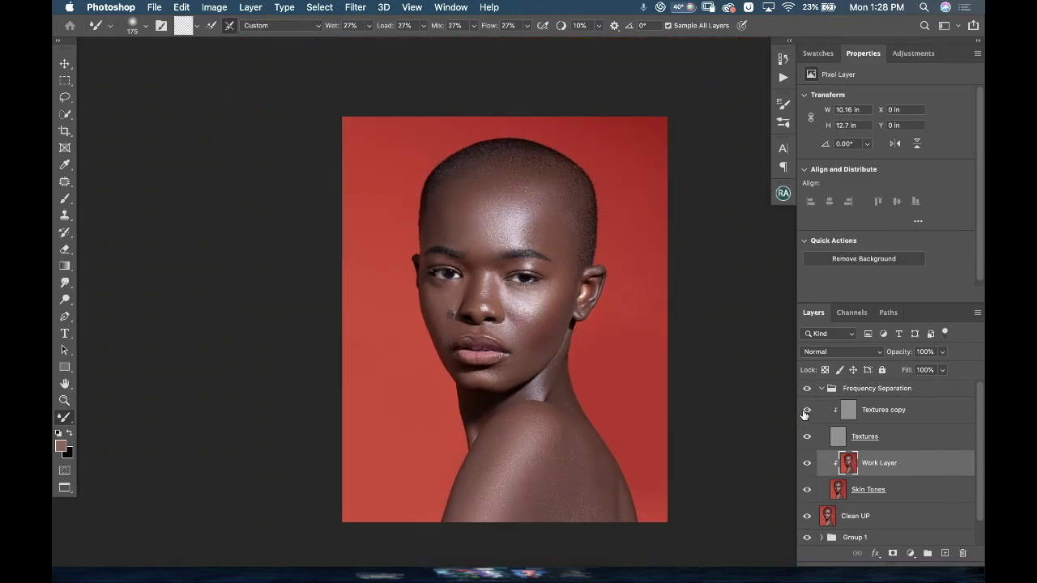
left_click(807, 438)
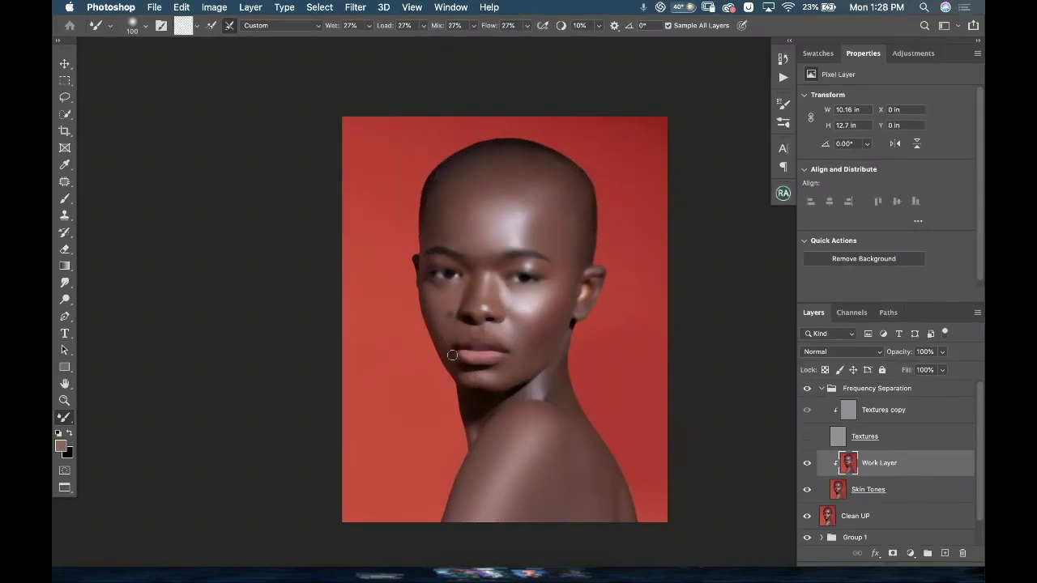
left_click(807, 438)
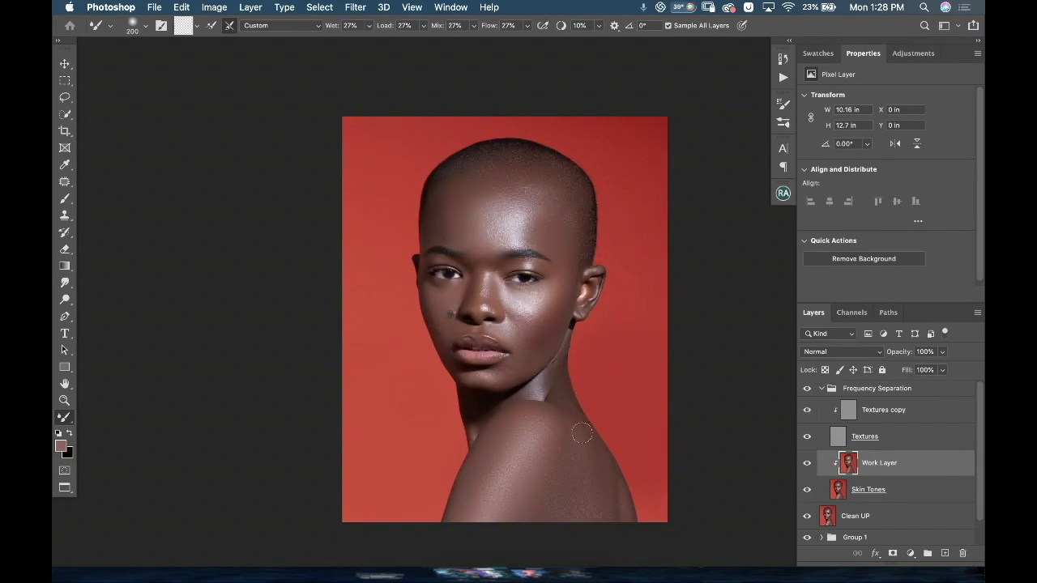
Step: Check the Textures copy layer's effect on the face, add a layer mask to it and target its image thumbnail
key("super+plus")
key("super+plus")
key("super+plus")
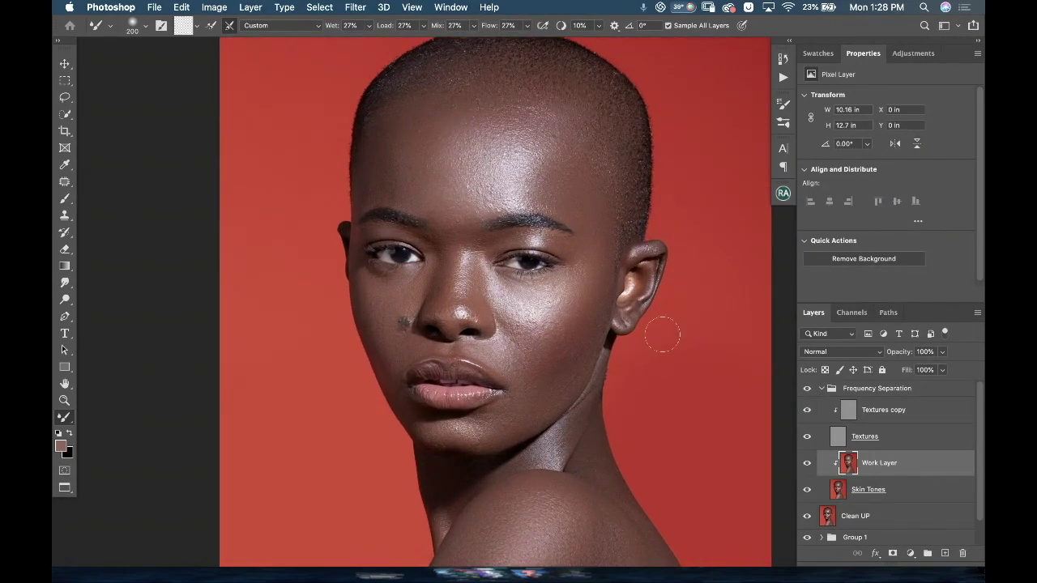
scroll(613, 340, "down", 5)
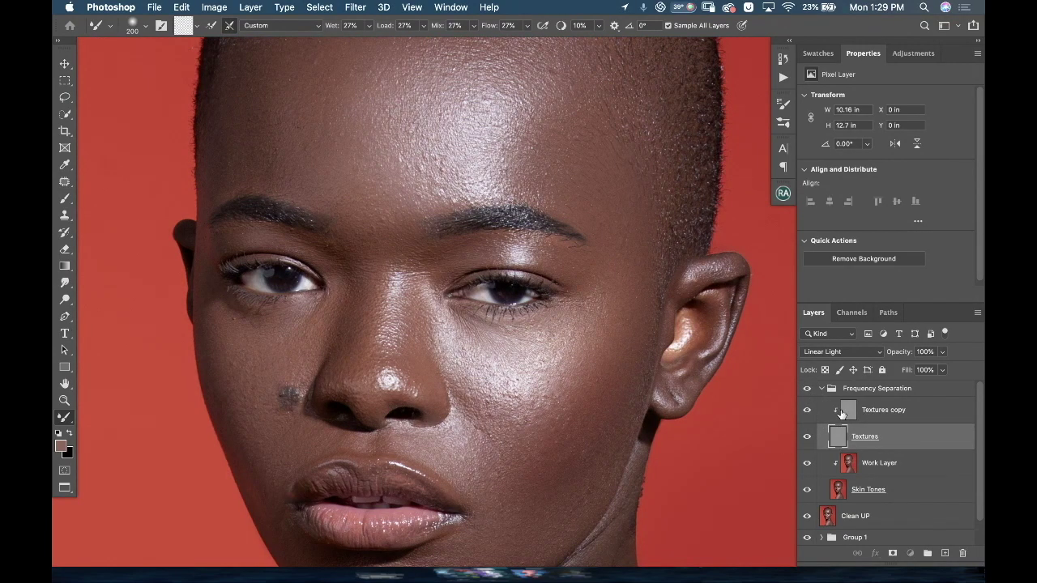
left_click(847, 413)
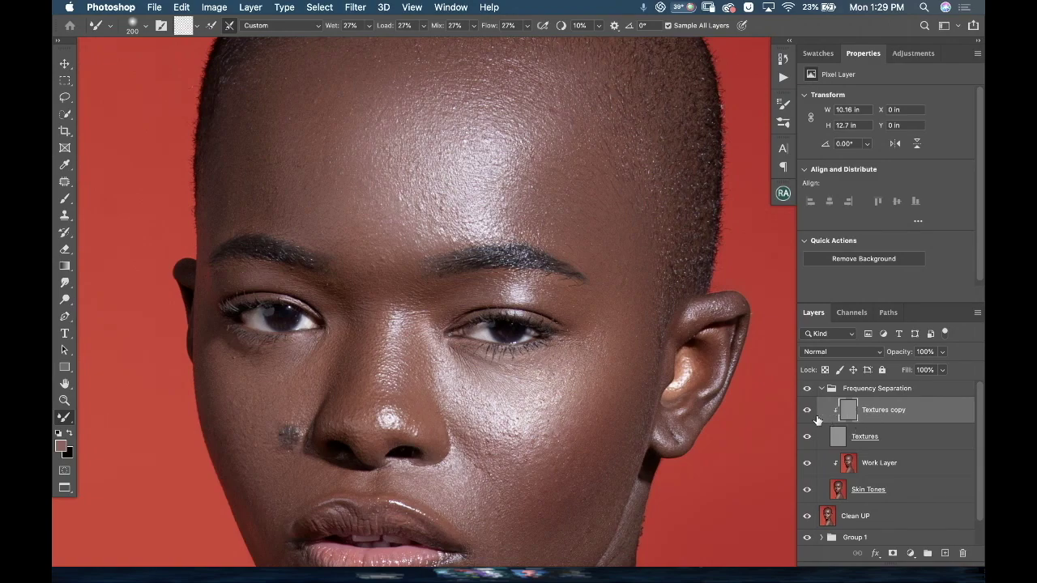
left_click(807, 410)
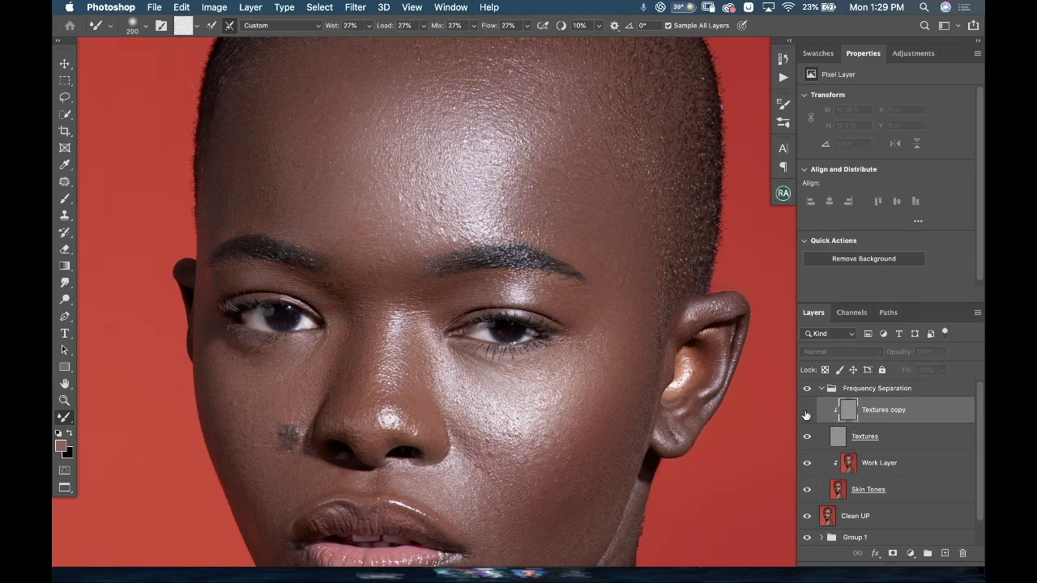
left_click(806, 411)
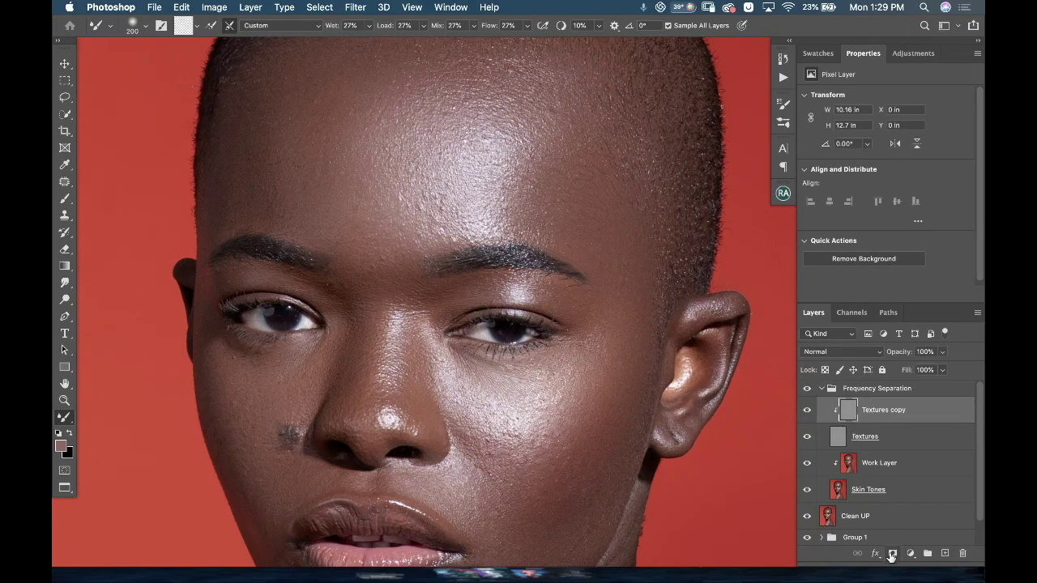
left_click(892, 556)
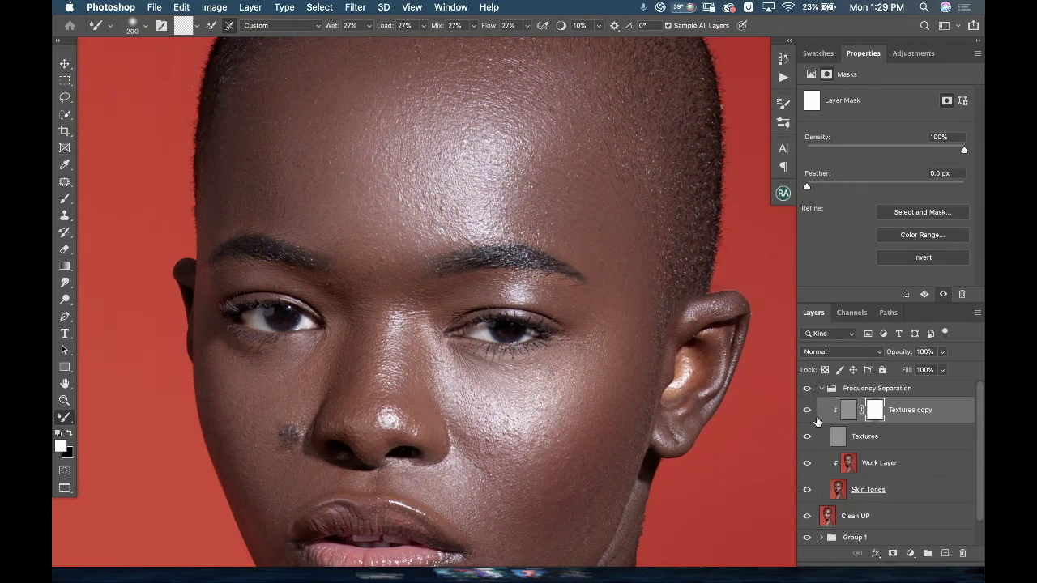
left_click(846, 413)
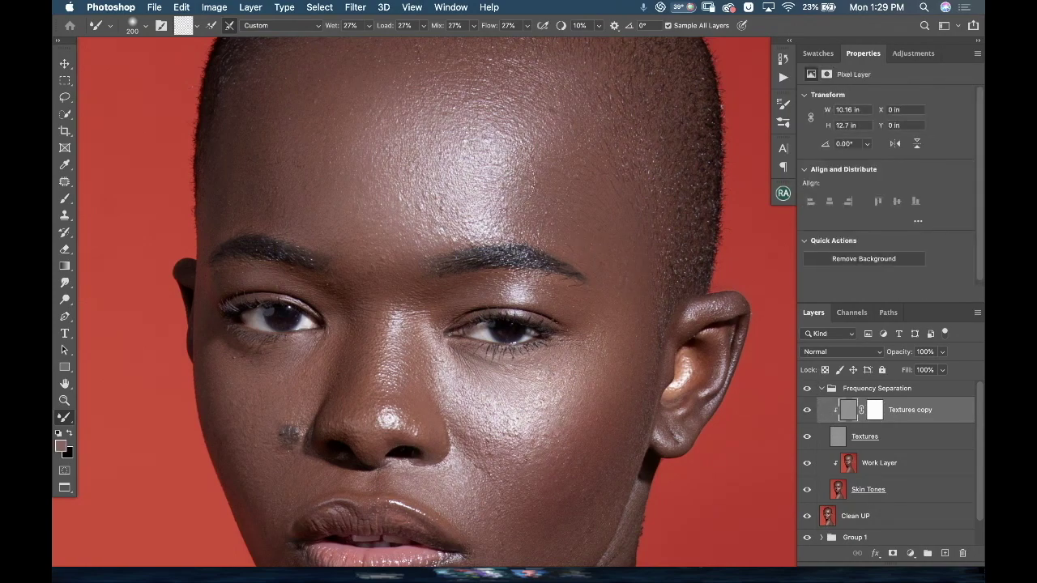
Step: Set the Clone Stamp to sample the Current Layer with 100% flow and raise the brush hardness to about 66%
scroll(422, 300, "up", 5)
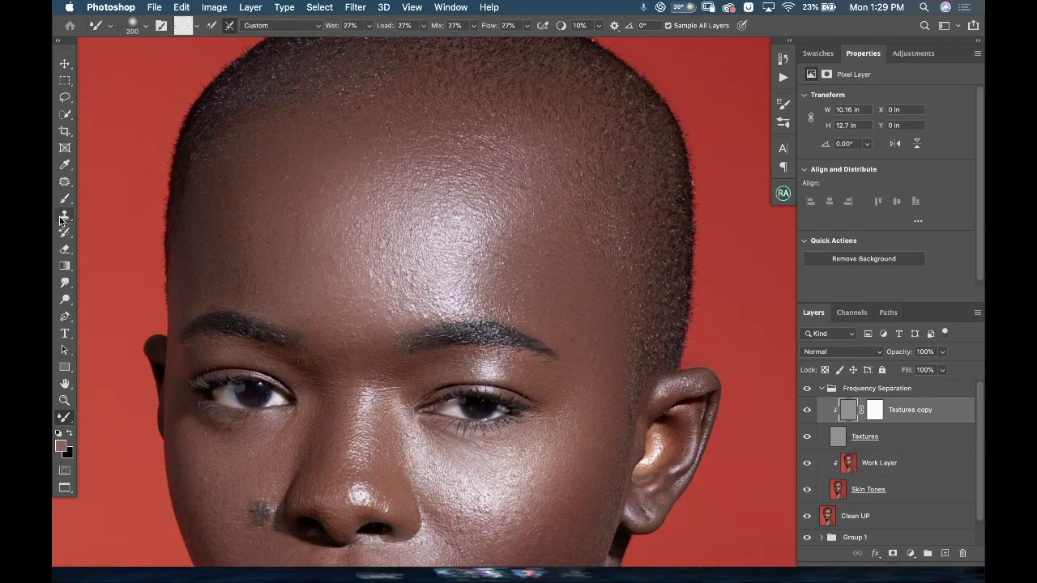
left_click(65, 215)
left_click(590, 26)
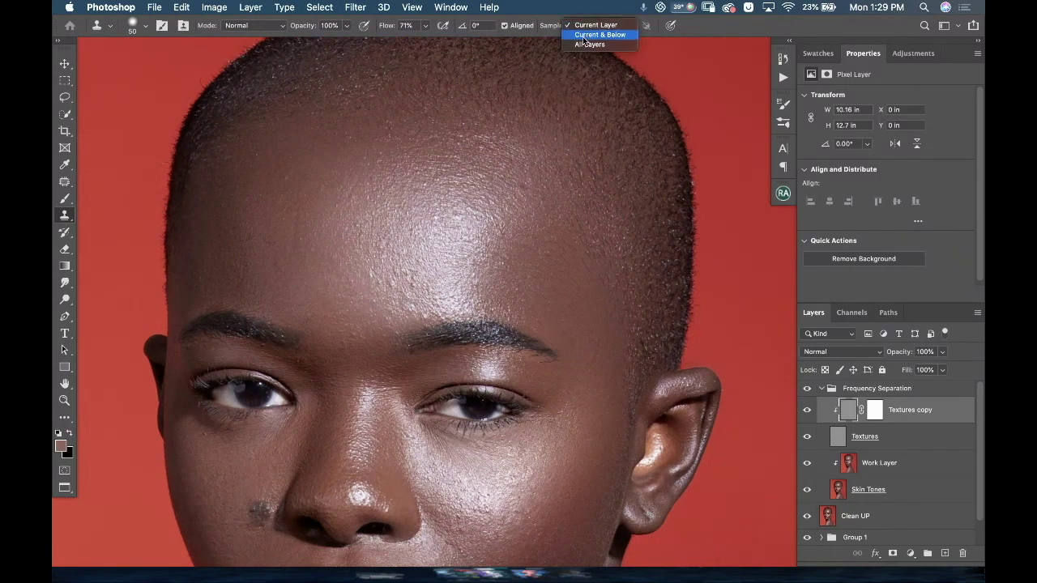
left_click(590, 30)
left_click(425, 25)
left_click_drag(425, 41, 432, 43)
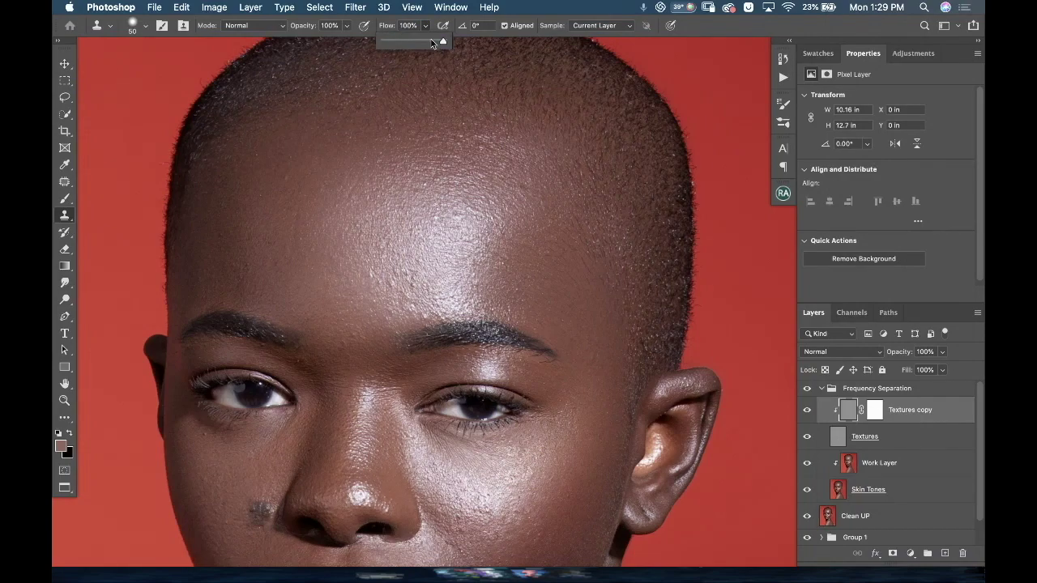
left_click(146, 26)
left_click_drag(162, 95, 170, 94)
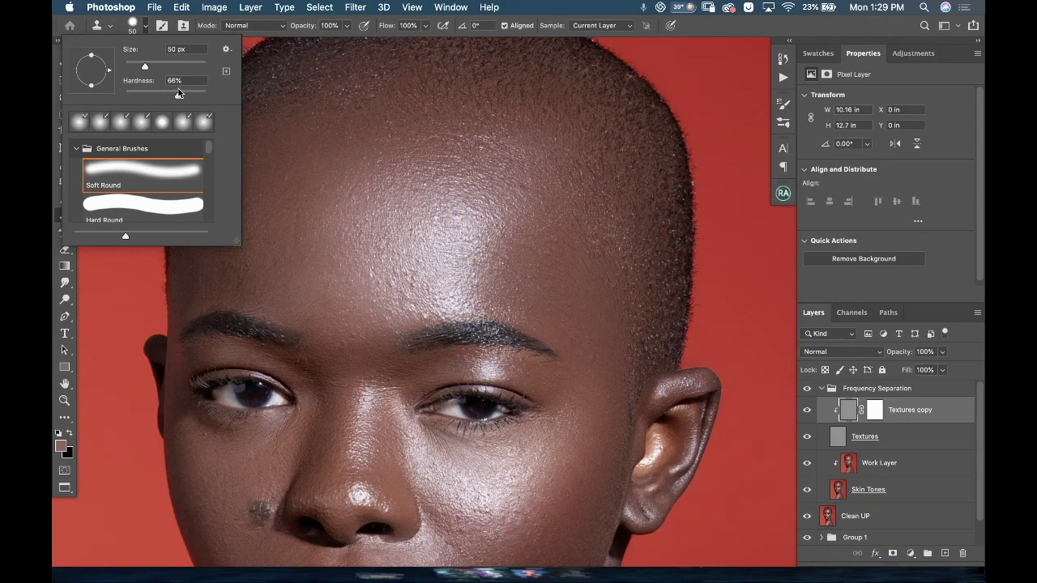
left_click(181, 83)
Step: Clone clean texture over the forehead blemishes on Textures copy with the brush at size 10
left_click(435, 235)
left_click(609, 209)
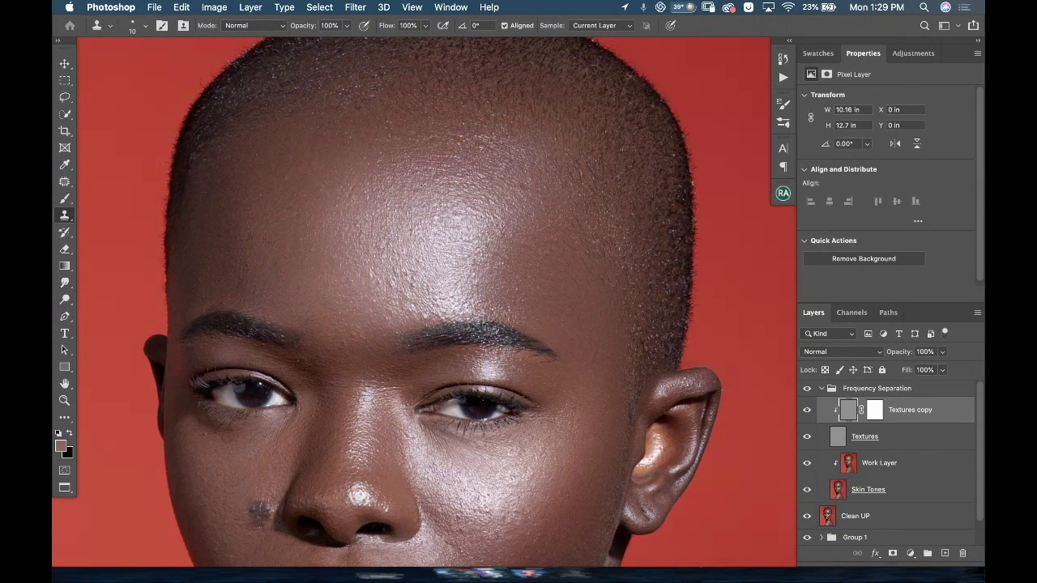
scroll(423, 183, "up", 3)
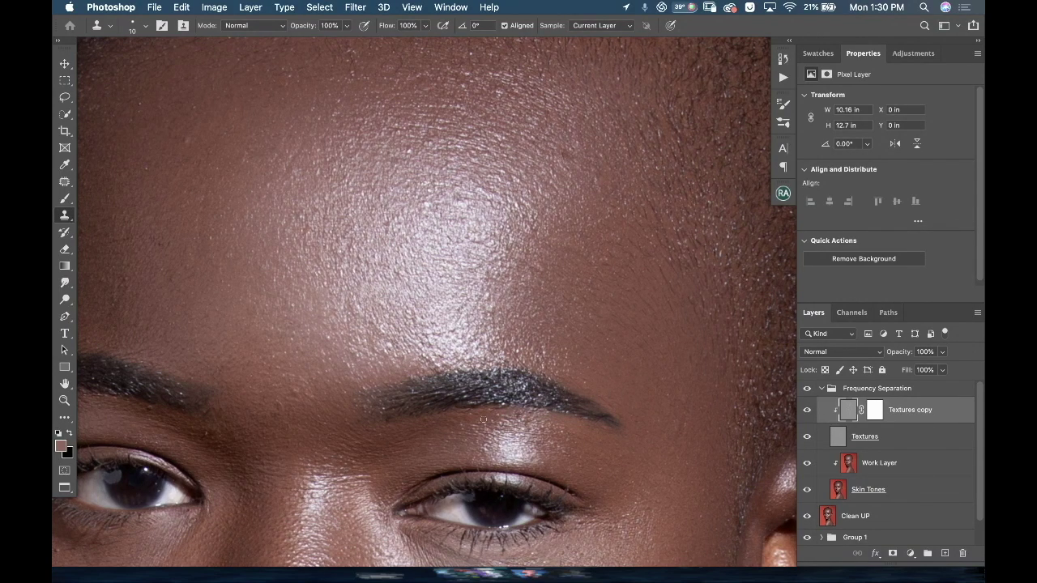
Step: Clone clean skin texture over the blemishes on the nose, cheeks and under the eyes
scroll(424, 302, "down", 5)
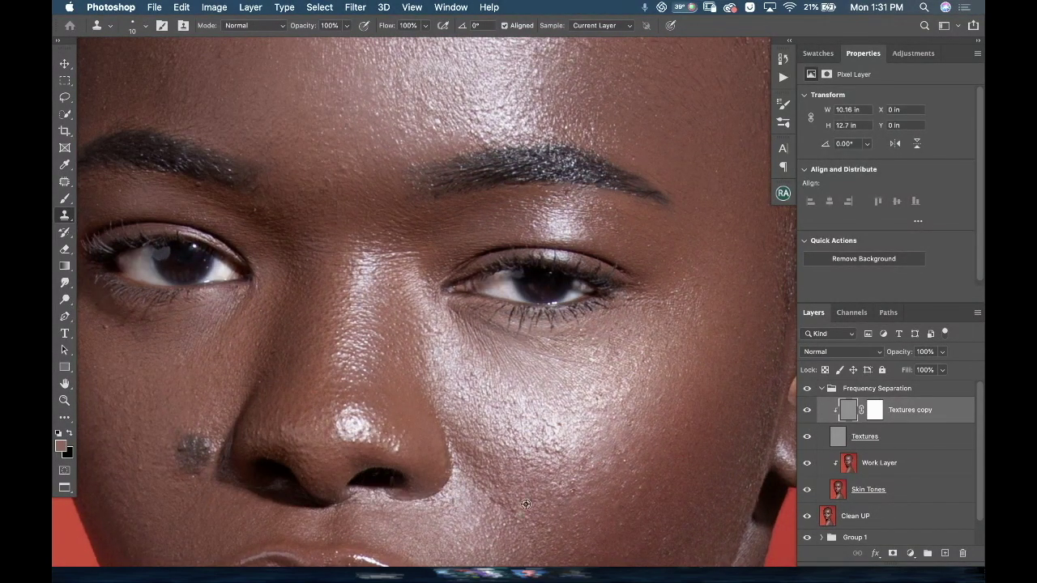
left_click_drag(214, 385, 391, 153)
key("Escape")
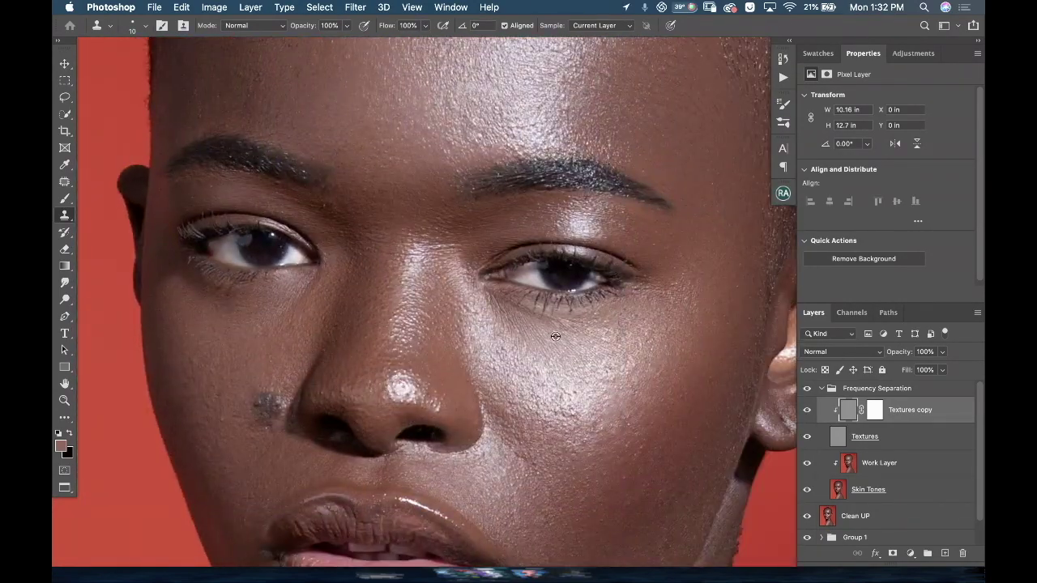
scroll(555, 337, "up", 5)
Step: Clean up the texture around the lips, nostrils and chin with the Clone Stamp at size 10
scroll(527, 289, "down", 8)
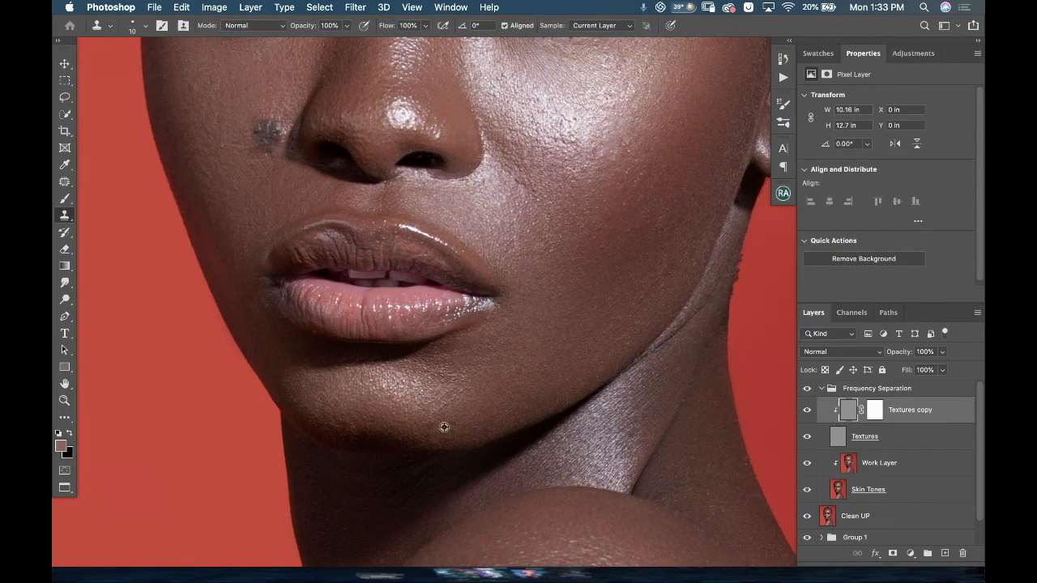
scroll(444, 427, "up", 3)
scroll(422, 194, "up", 3)
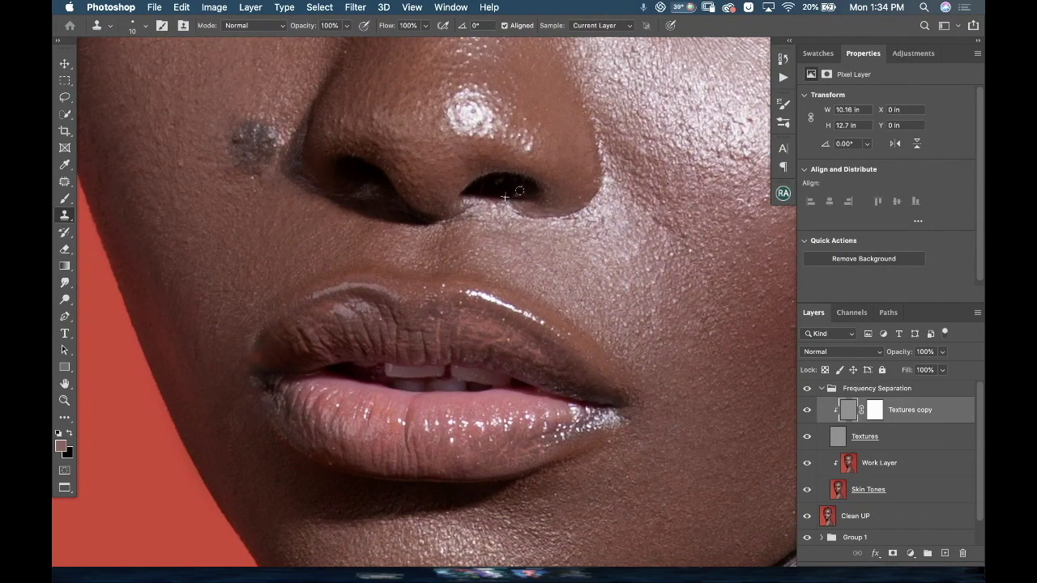
scroll(505, 197, "down", 5)
scroll(650, 324, "down", 5)
Step: Clone texture around the brows, shoulder and red background, enlarging the brush to 25 and then 40
scroll(276, 202, "up", 8)
key("bracketright")
key("bracketright")
key("bracketright")
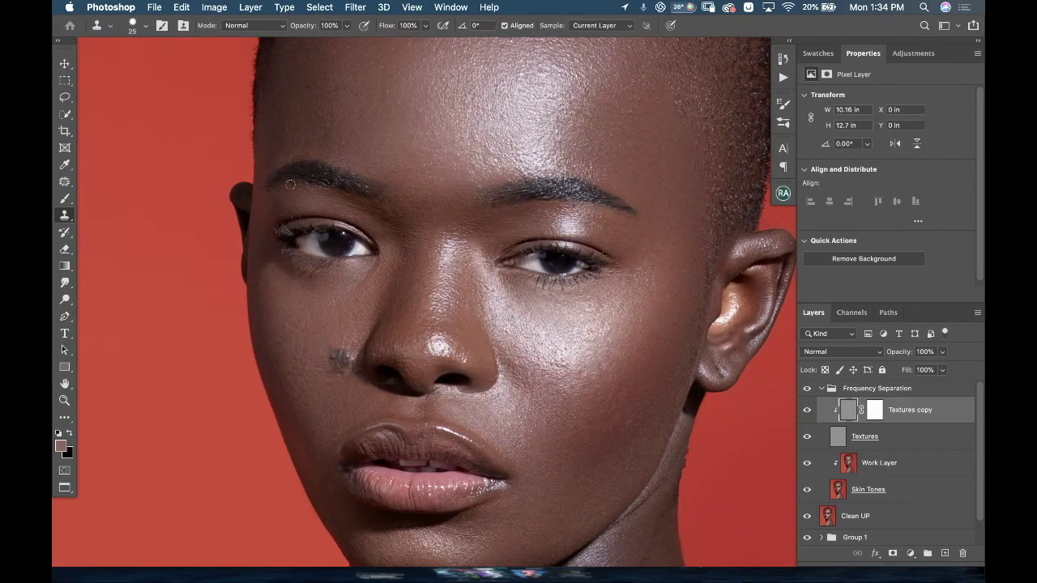
scroll(389, 167, "up", 3)
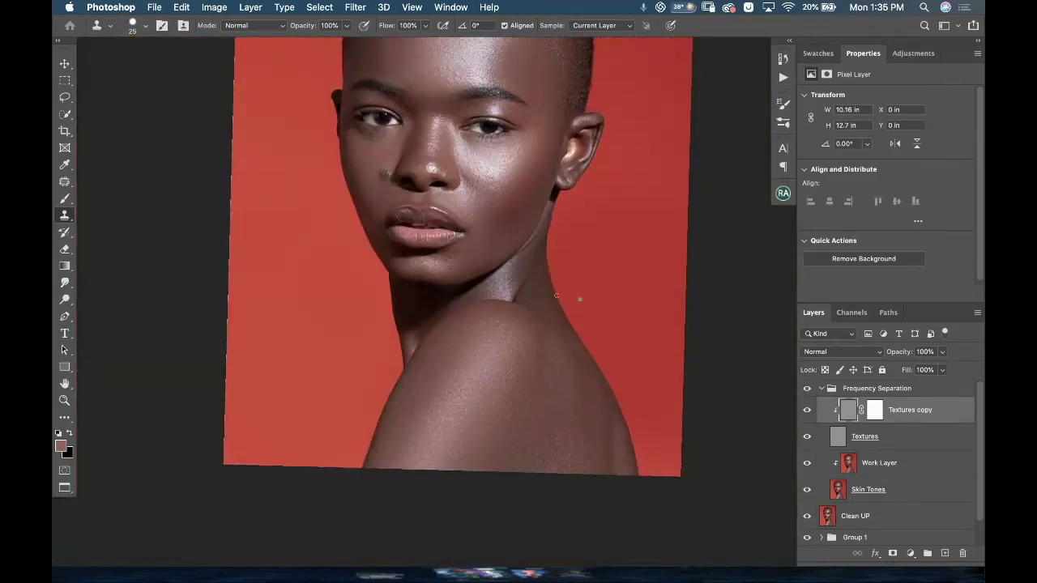
scroll(583, 324, "up", 3)
scroll(544, 294, "down", 2)
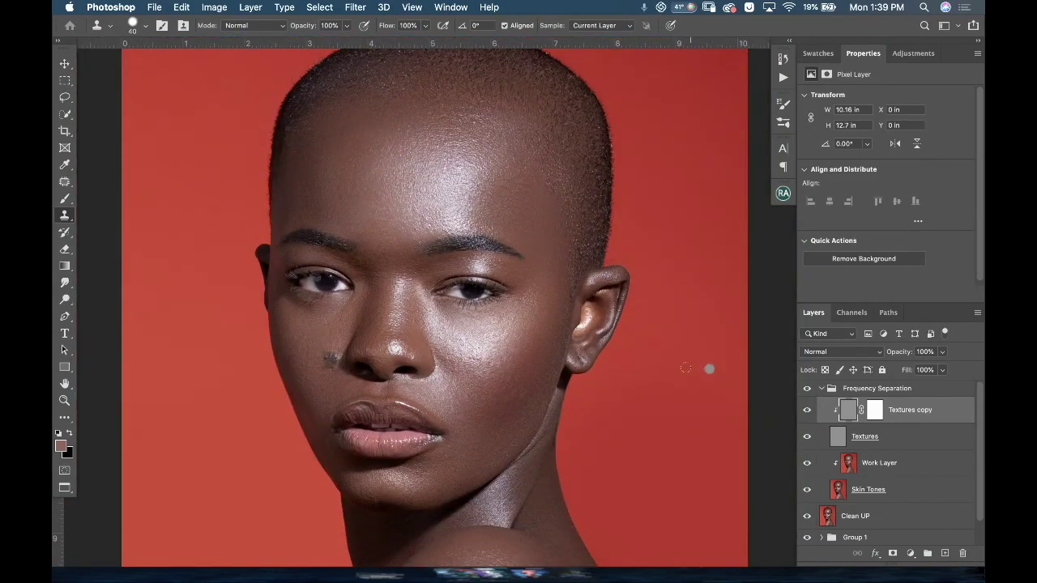
scroll(675, 366, "down", 2)
scroll(676, 364, "down", 1)
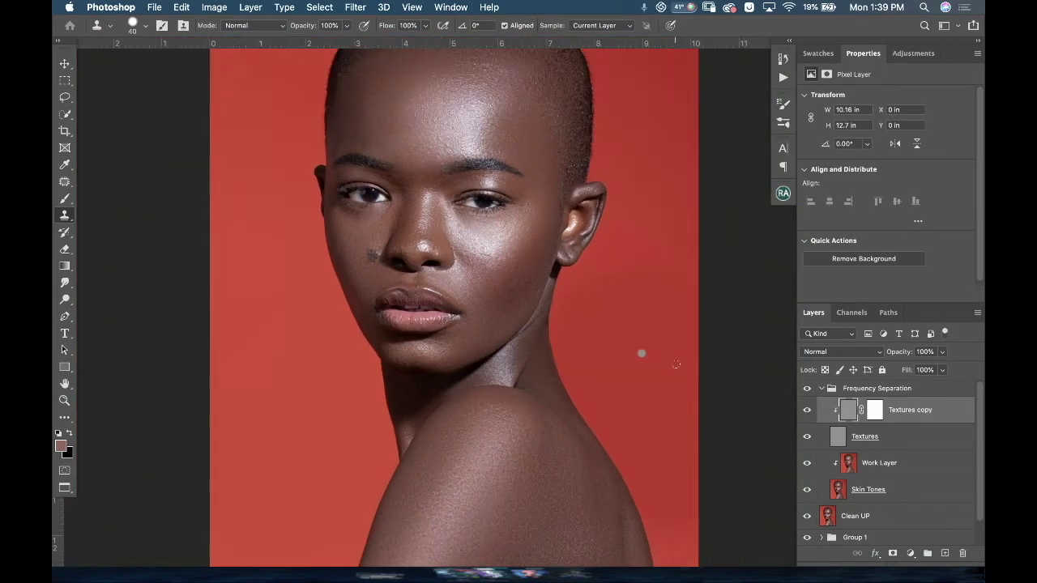
Step: Merge the Textures copy and Textures layers into one and set the merged layer's blend mode to Linear Light
left_click(909, 437, "shift")
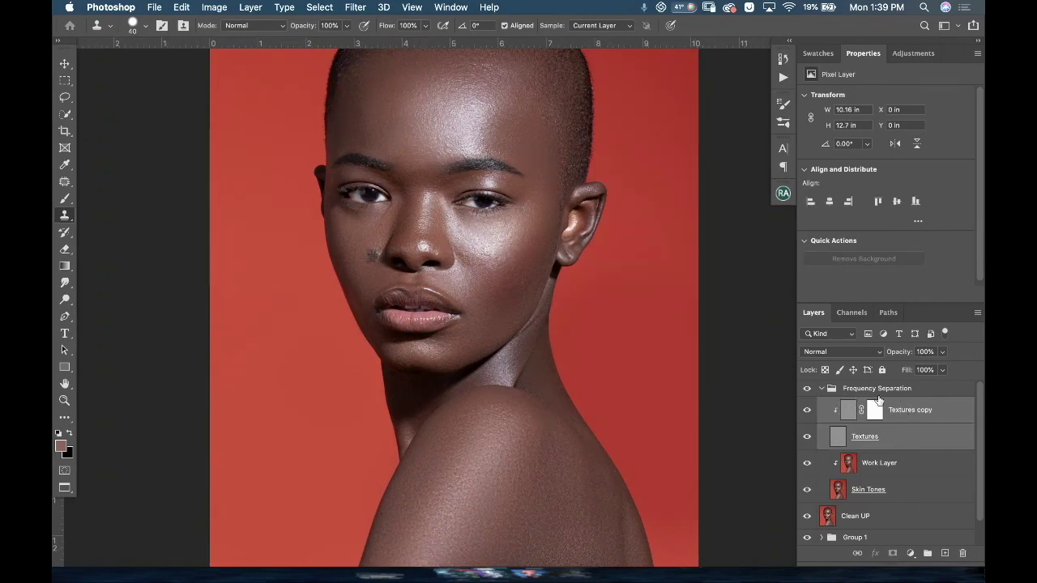
right_click(906, 428)
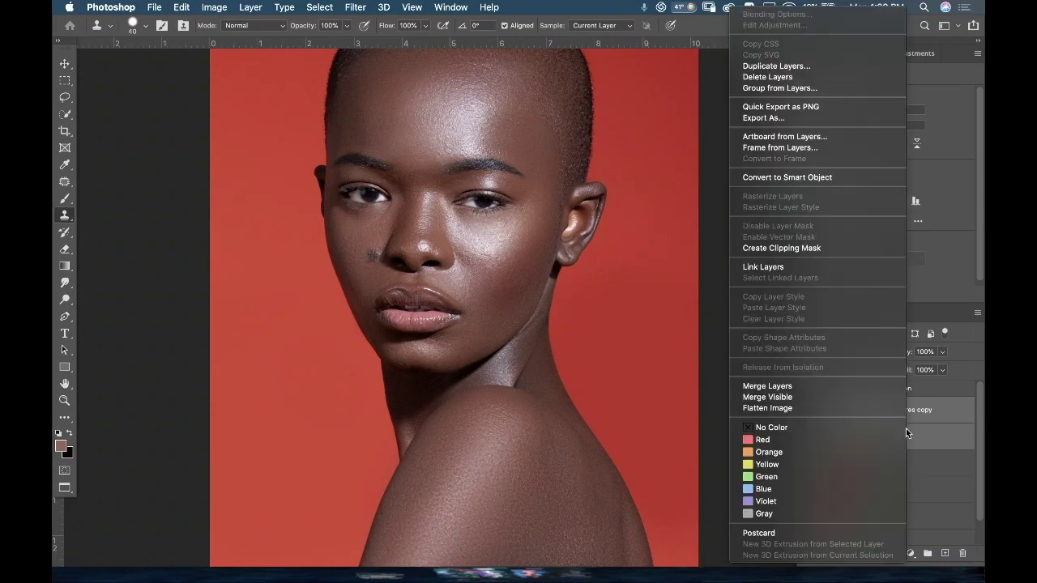
left_click(820, 391)
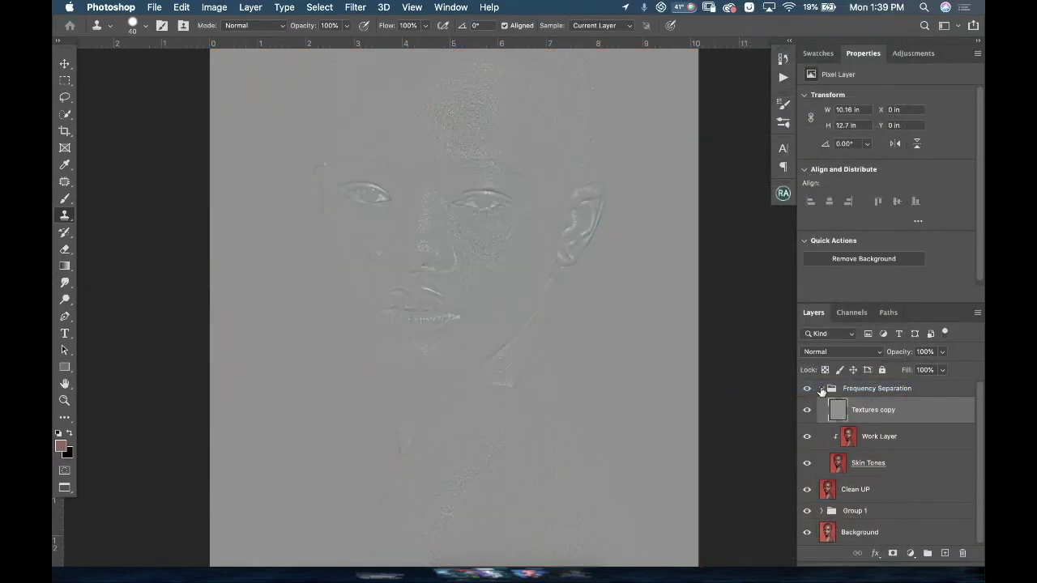
left_click(842, 352)
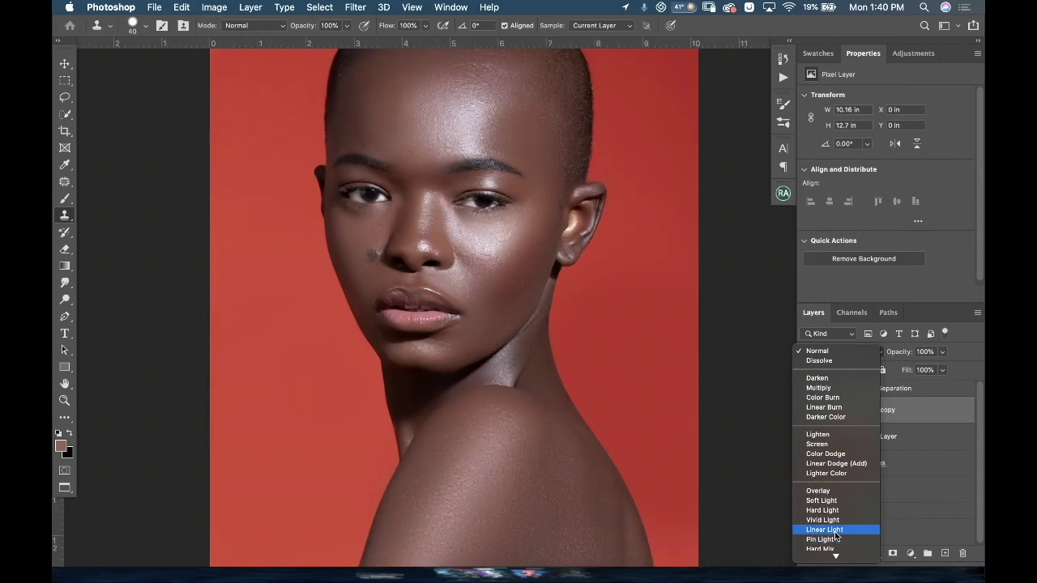
left_click(834, 531)
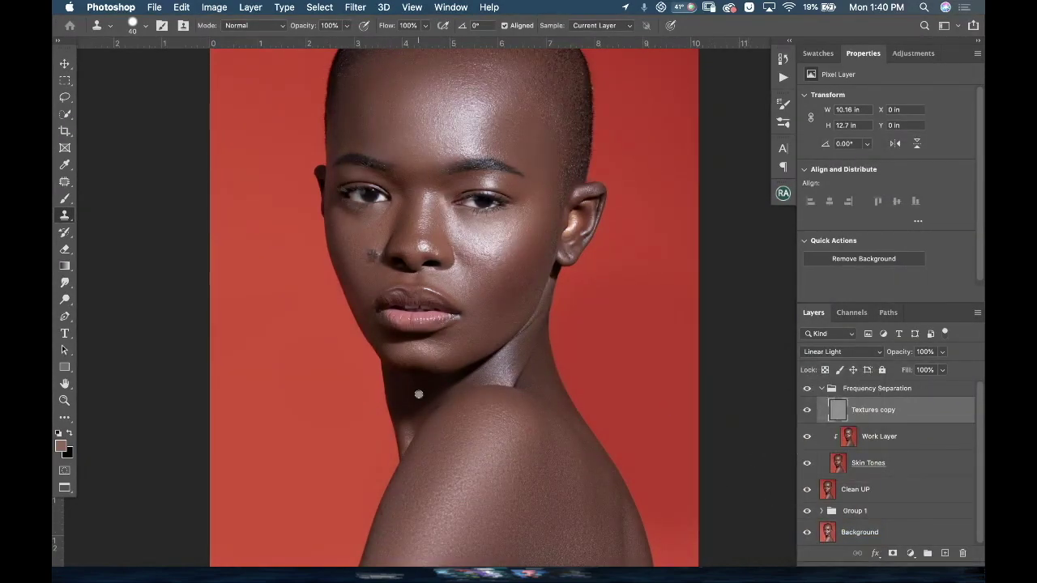
key("super+minus")
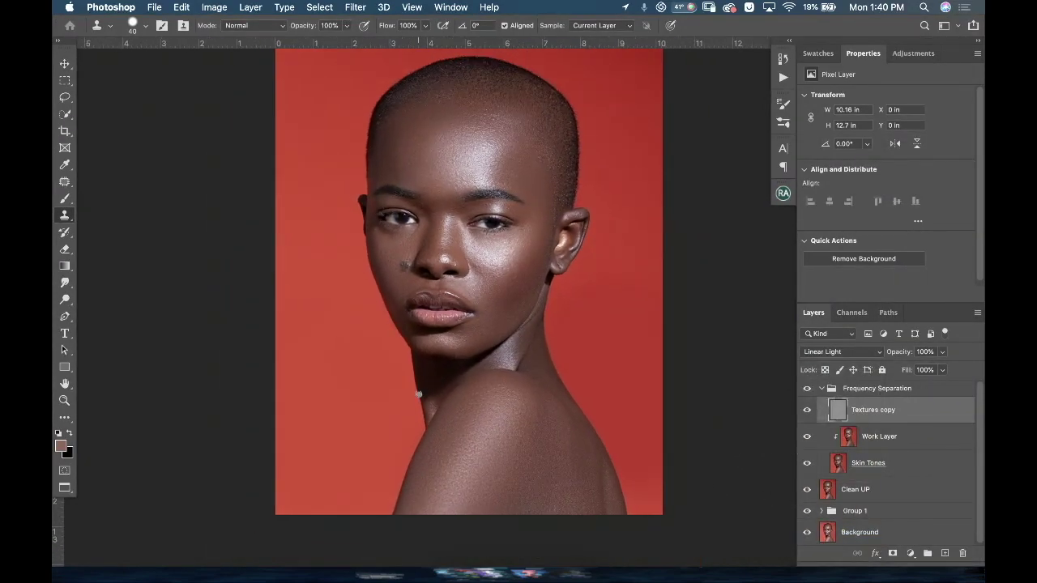
key("super+plus")
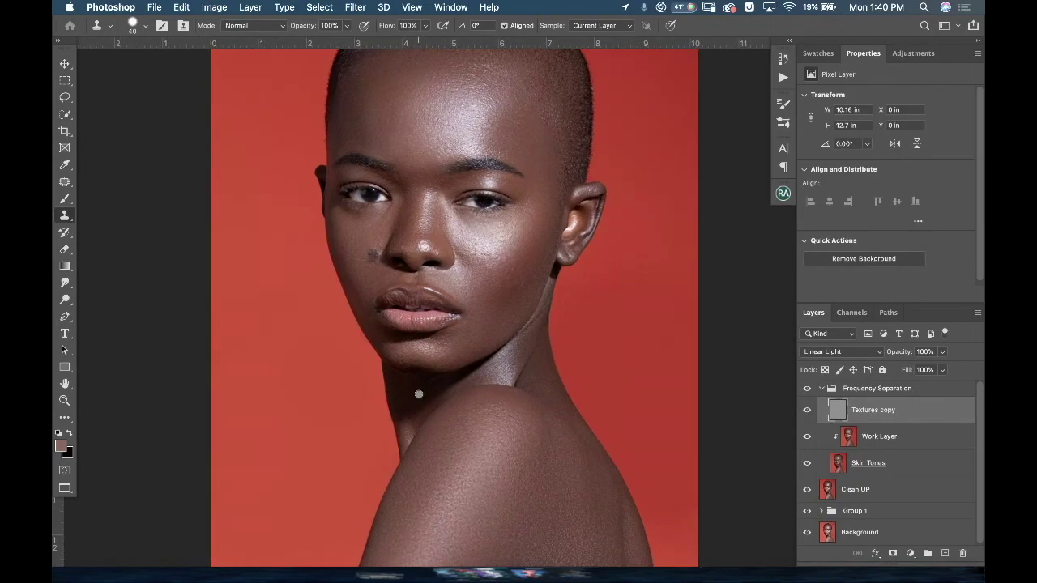
Step: Duplicate the merged texture layer, setting the duplicate to Normal blending and clipping it to Textures copy
key("super+j")
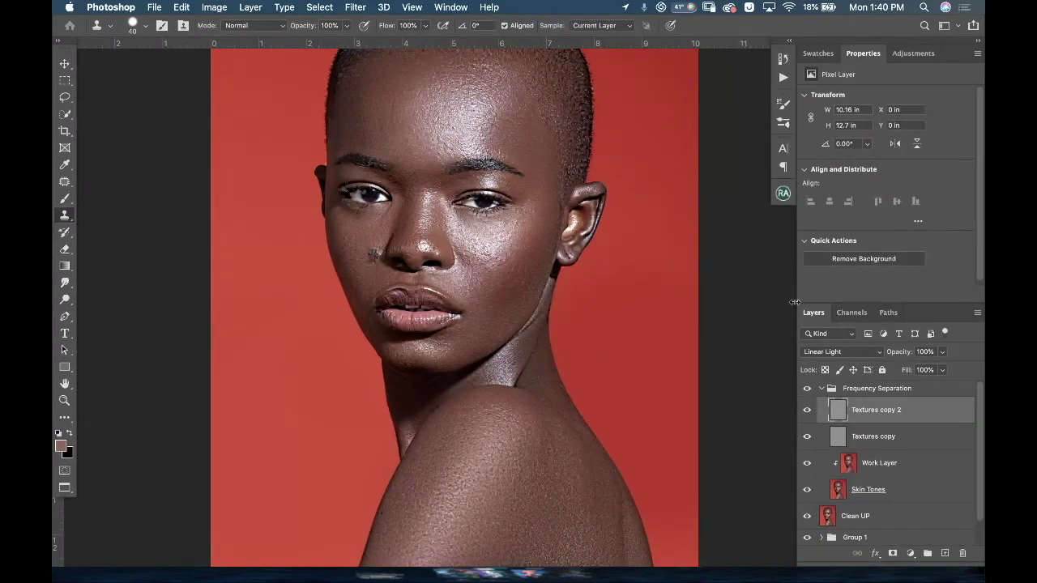
left_click(843, 353)
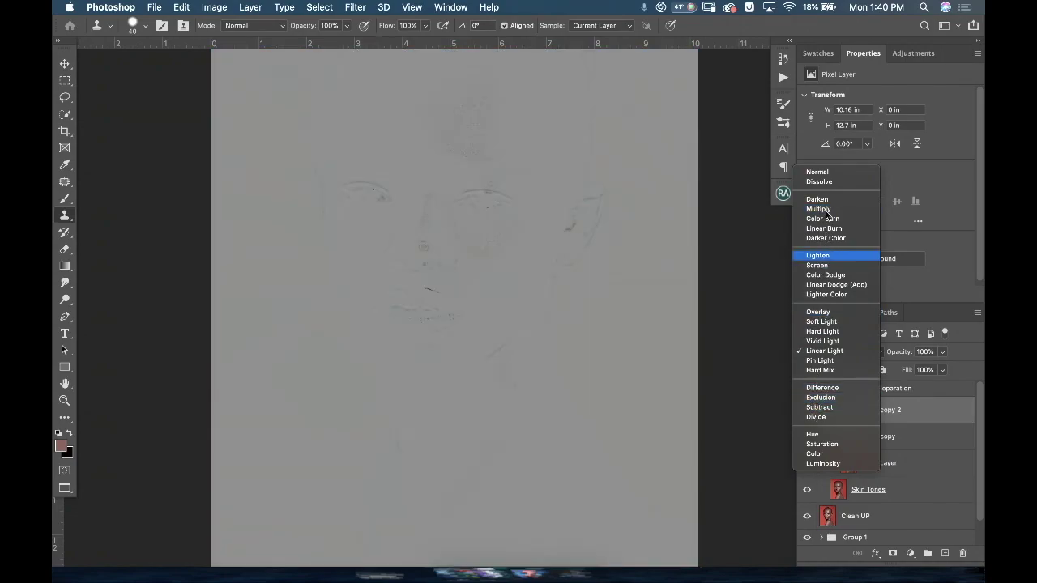
left_click(824, 172)
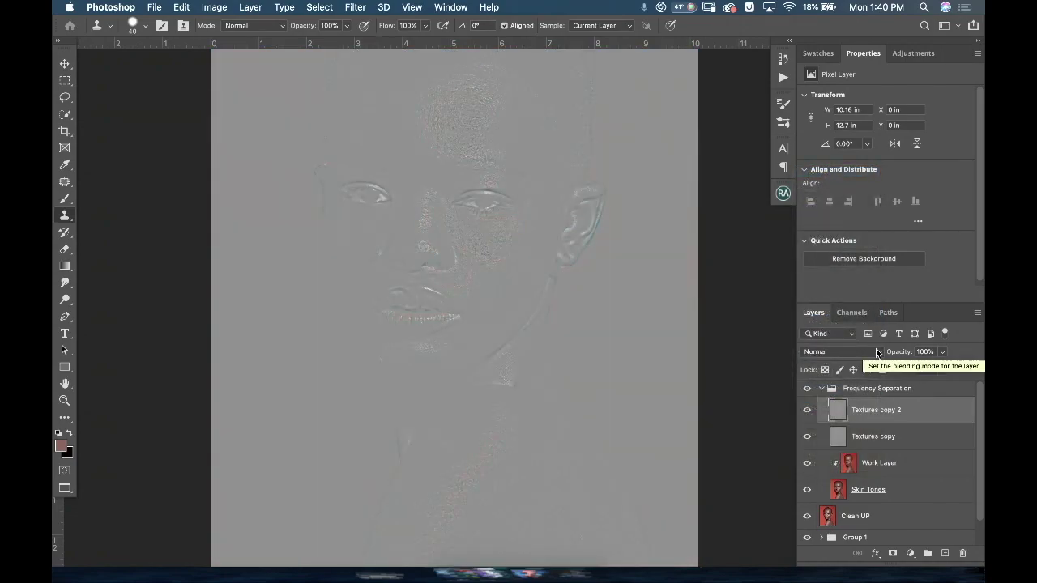
key("alt+super+g")
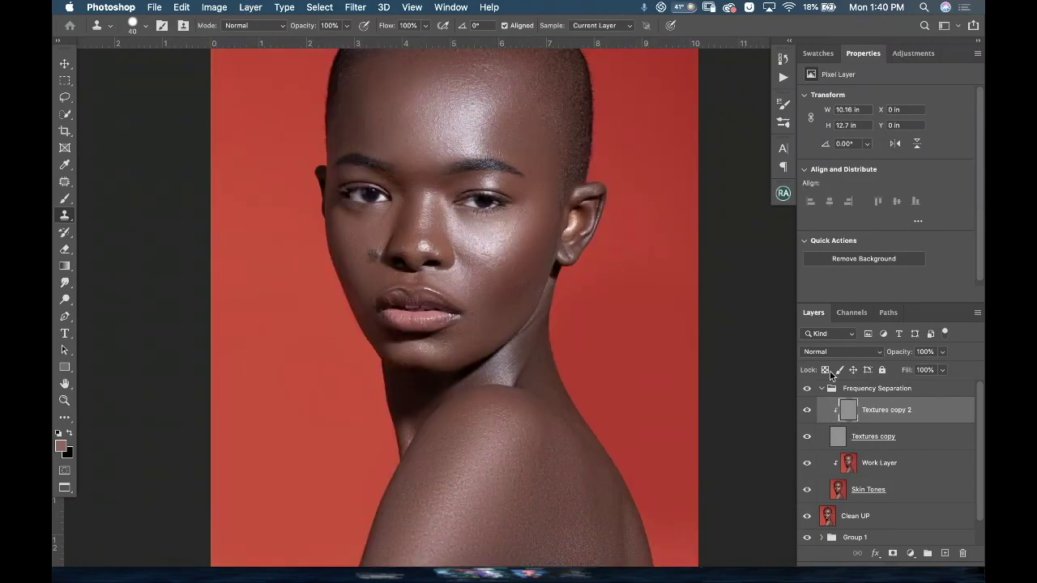
Step: Examine the skin texture up close on the forehead, hairline, nose and cheeks
left_click_drag(447, 327, 432, 345)
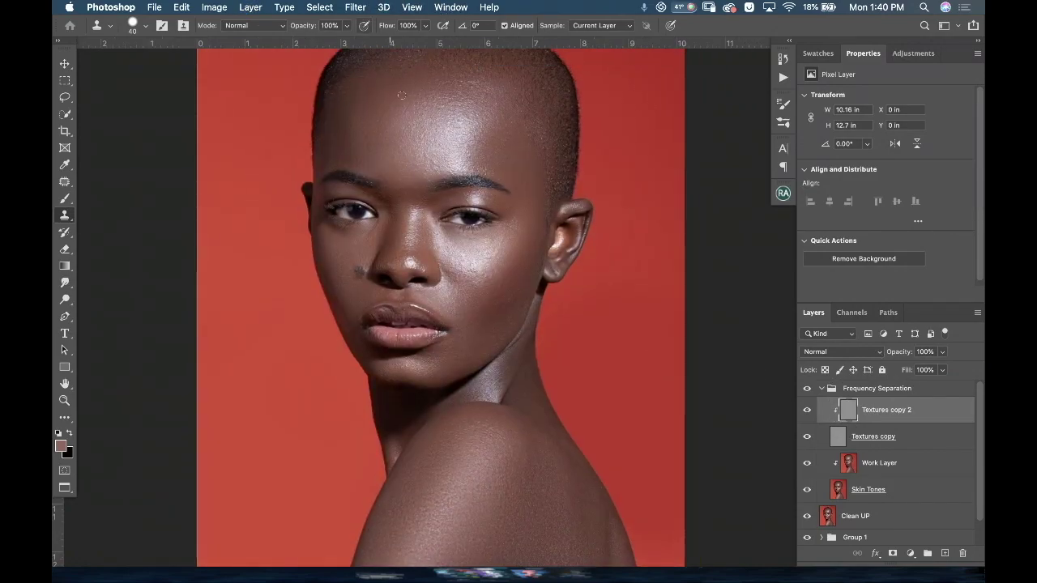
key("super+equal")
left_click_drag(470, 145, 463, 277)
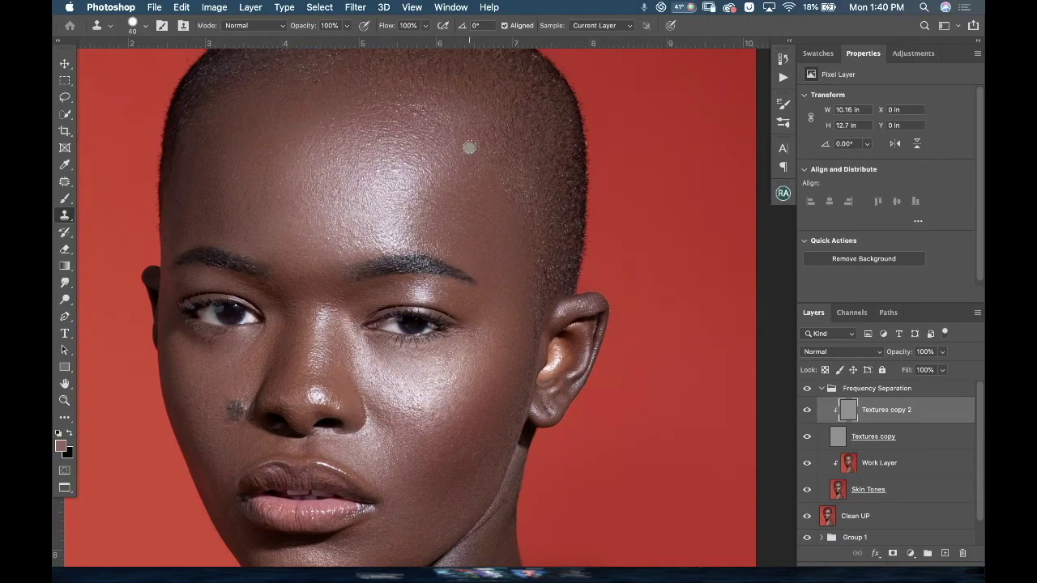
key("super+equal")
left_click_drag(472, 134, 555, 128)
scroll(470, 129, "up", 6)
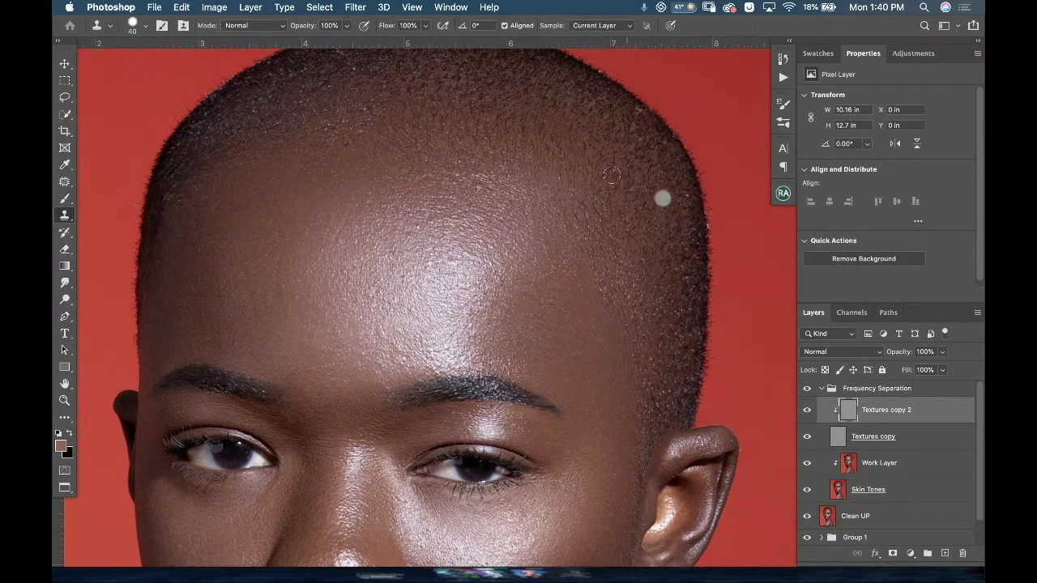
scroll(340, 137, "up", 1)
scroll(363, 165, "down", 5)
scroll(375, 166, "down", 3)
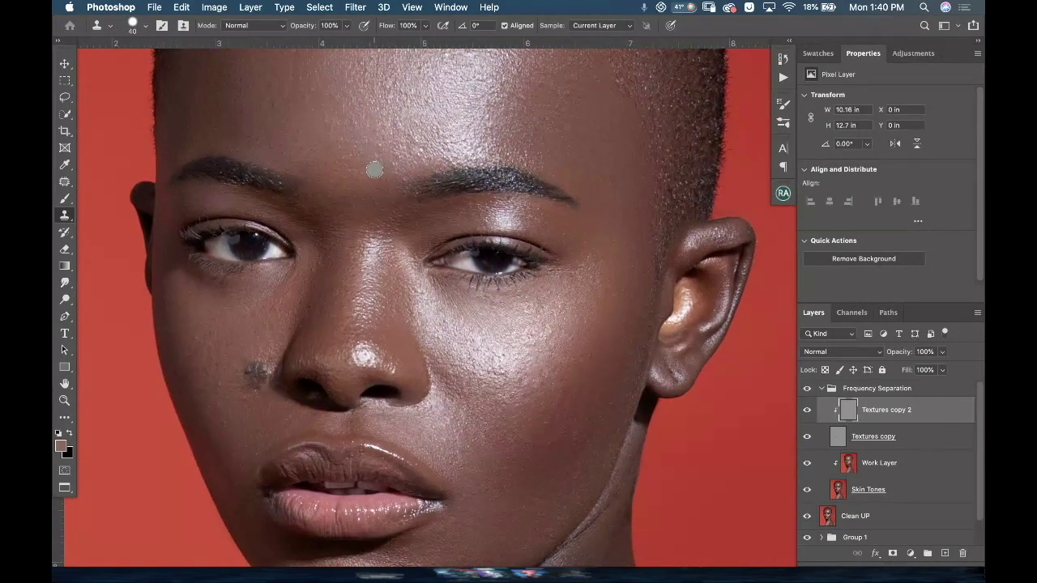
key("super+equal")
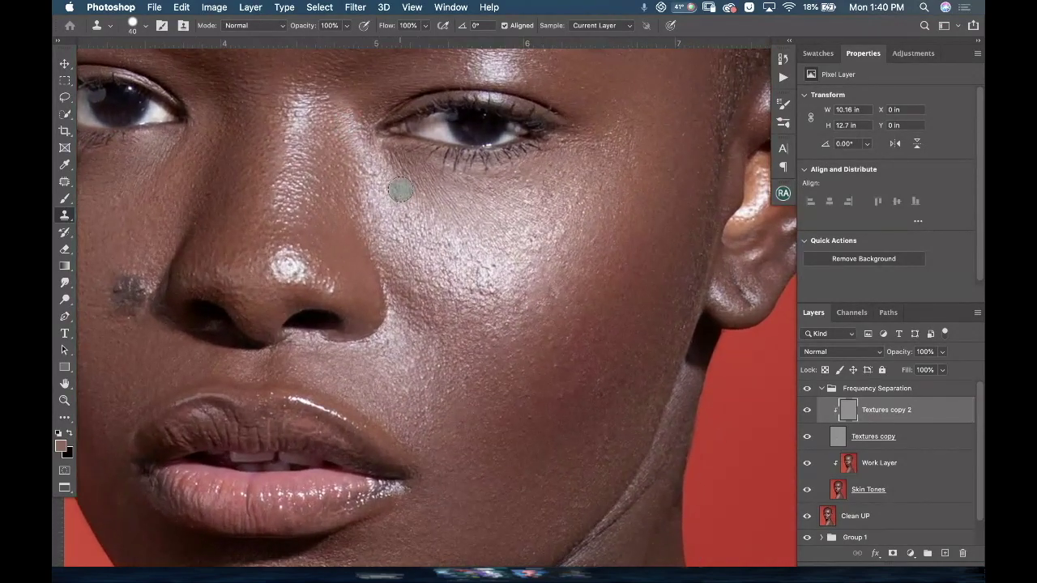
key("super+minus")
scroll(406, 151, "up", 4)
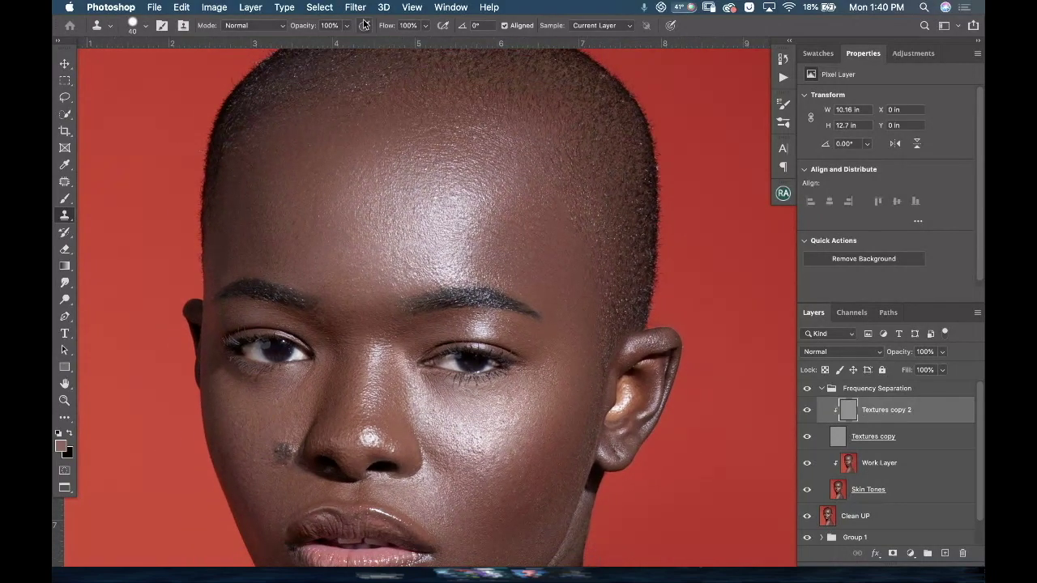
Step: Start the Dust & Scratches filter on Textures copy 2 with a threshold of 0 levels and a radius of 16 pixels
left_click(354, 8)
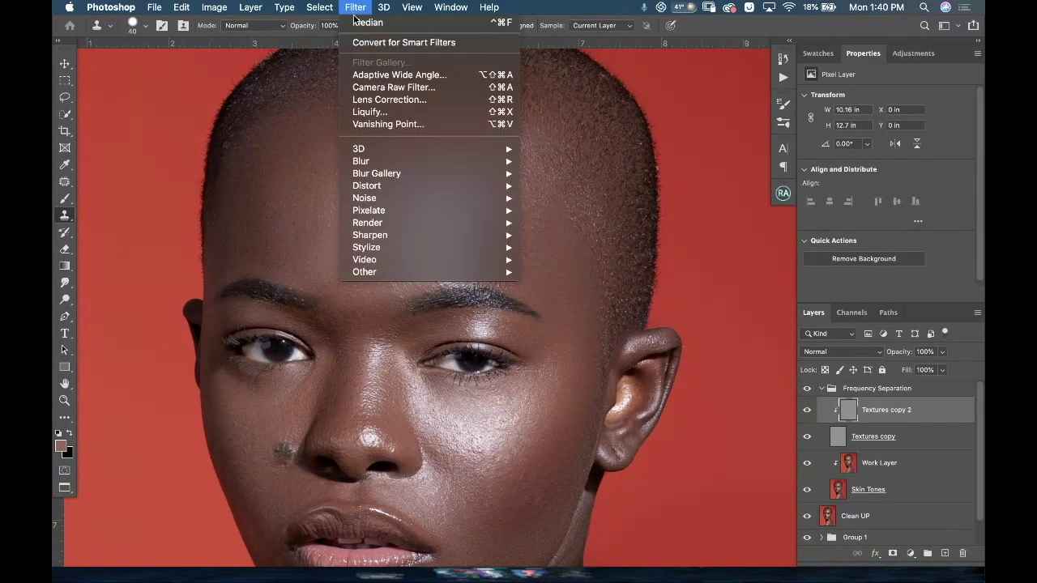
mouse_move(439, 197)
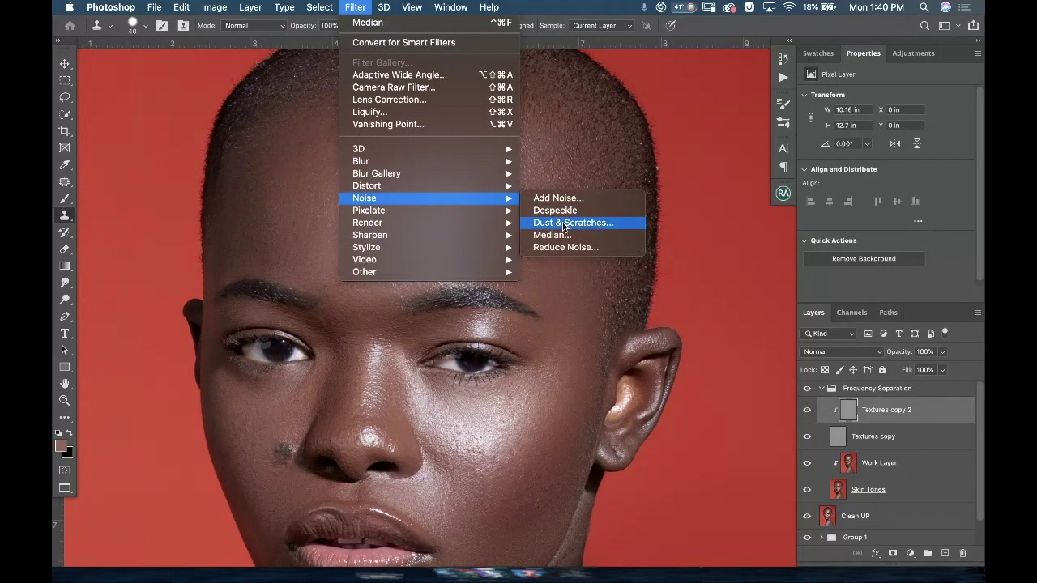
left_click(565, 224)
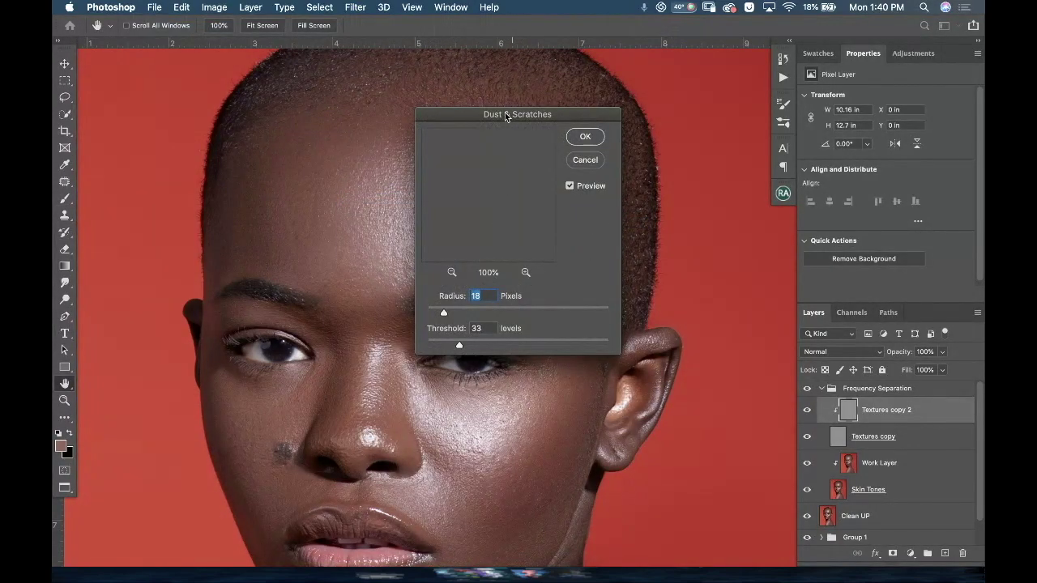
left_click_drag(516, 116, 725, 134)
key("Tab")
type("0")
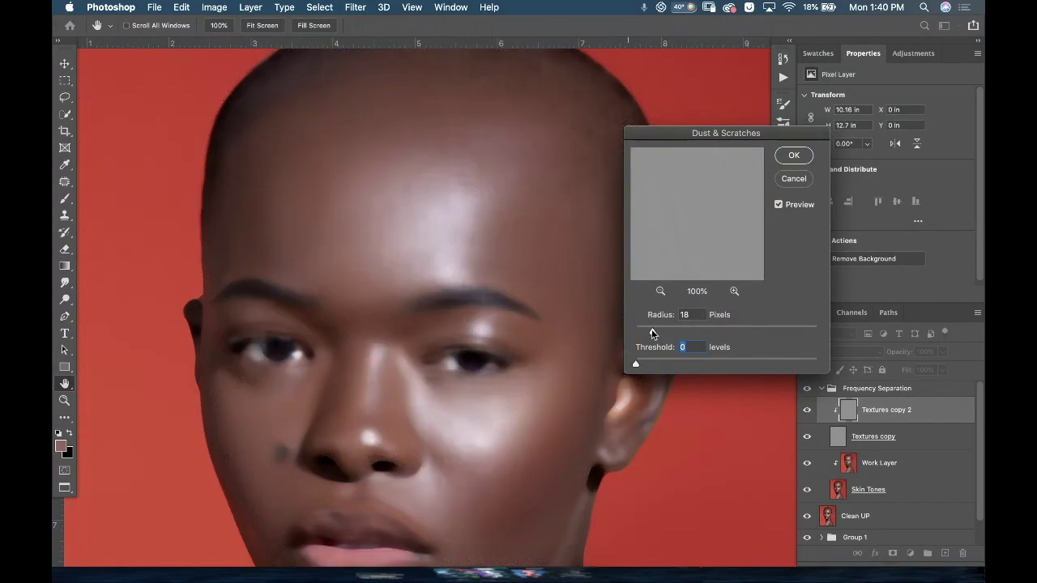
mouse_move(652, 333)
left_mouse_down()
mouse_move(637, 331)
mouse_move(650, 331)
left_mouse_up()
left_click_drag(652, 332, 655, 332)
left_click_drag(653, 333, 649, 333)
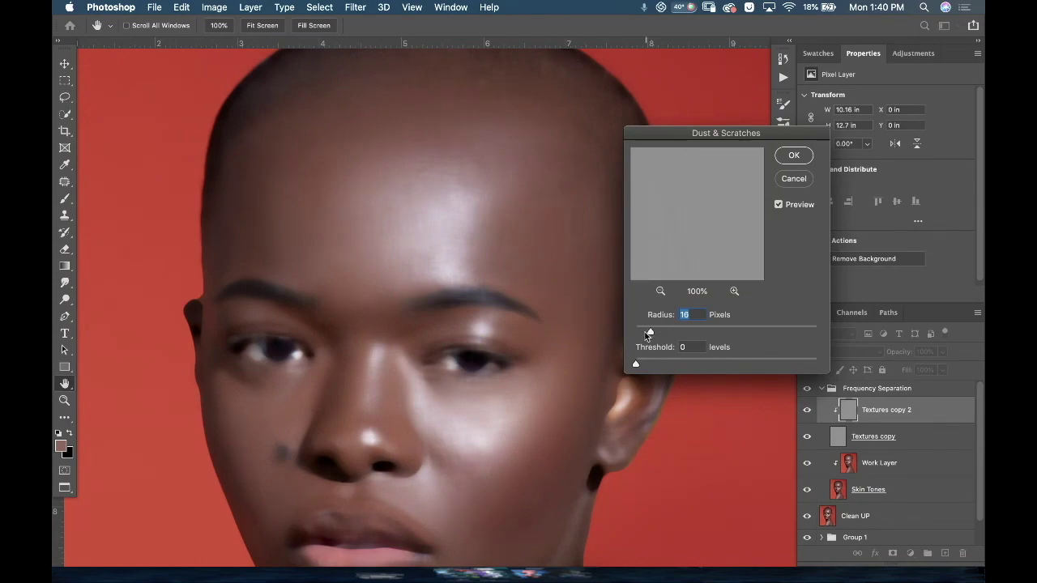
Step: Raise the Dust & Scratches threshold to 39 levels and check the preview on the scalp and face
scroll(578, 308, "down", 3)
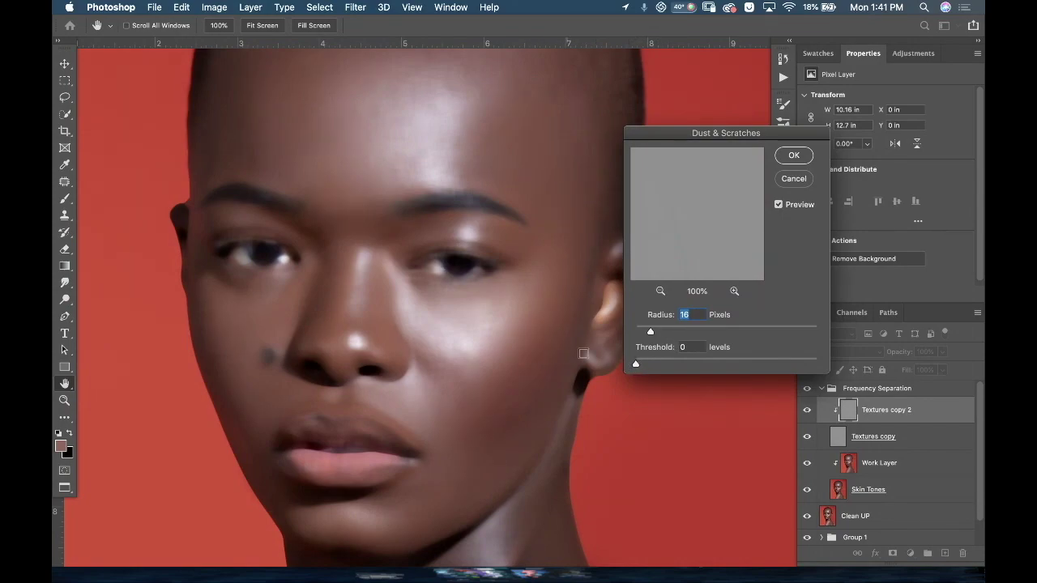
left_click_drag(642, 365, 646, 365)
left_click(648, 362)
left_click_drag(647, 363, 649, 366)
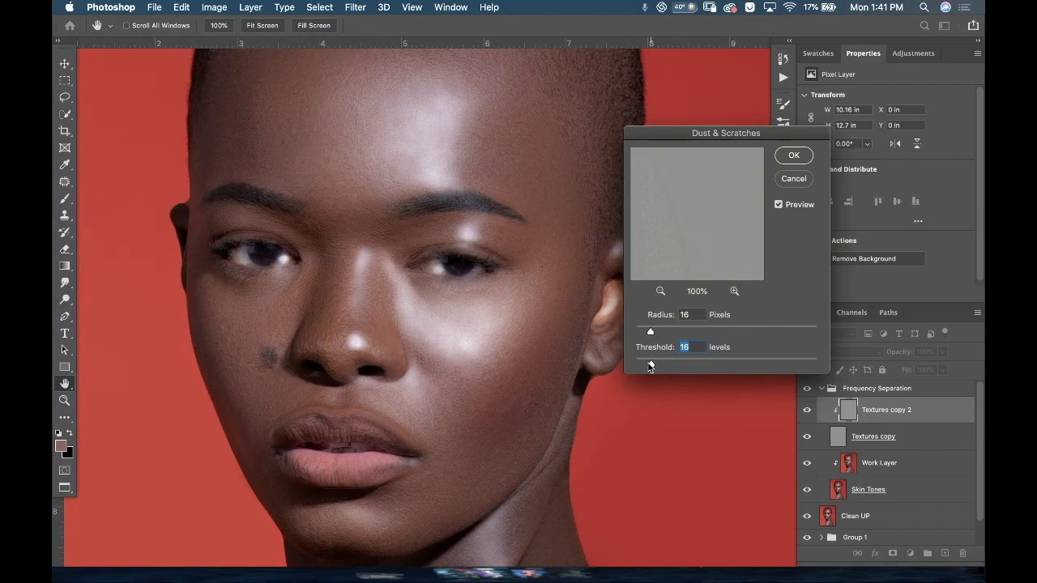
left_click_drag(649, 366, 674, 364)
scroll(530, 335, "up", 5)
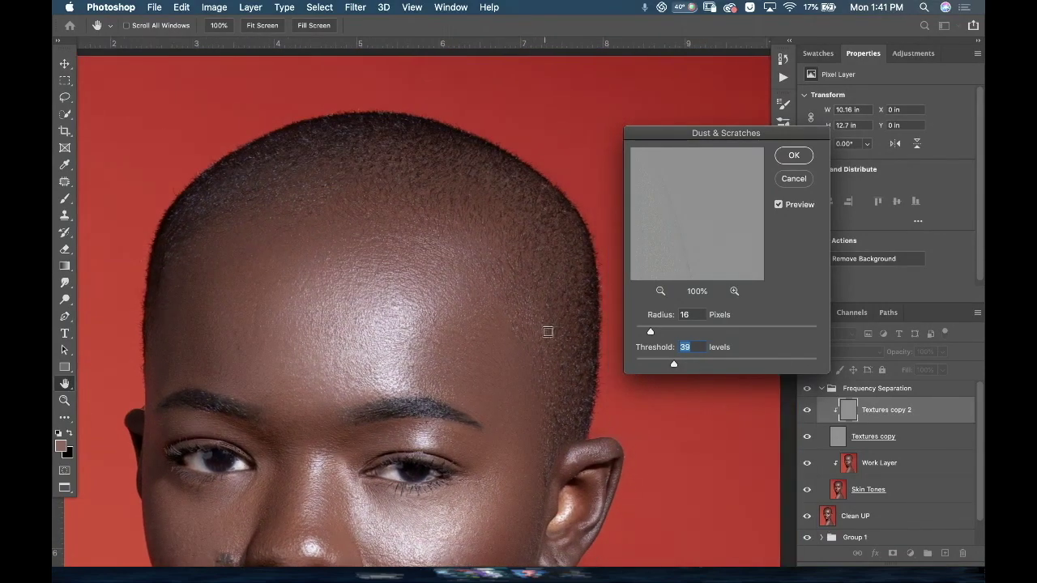
scroll(519, 353, "down", 5)
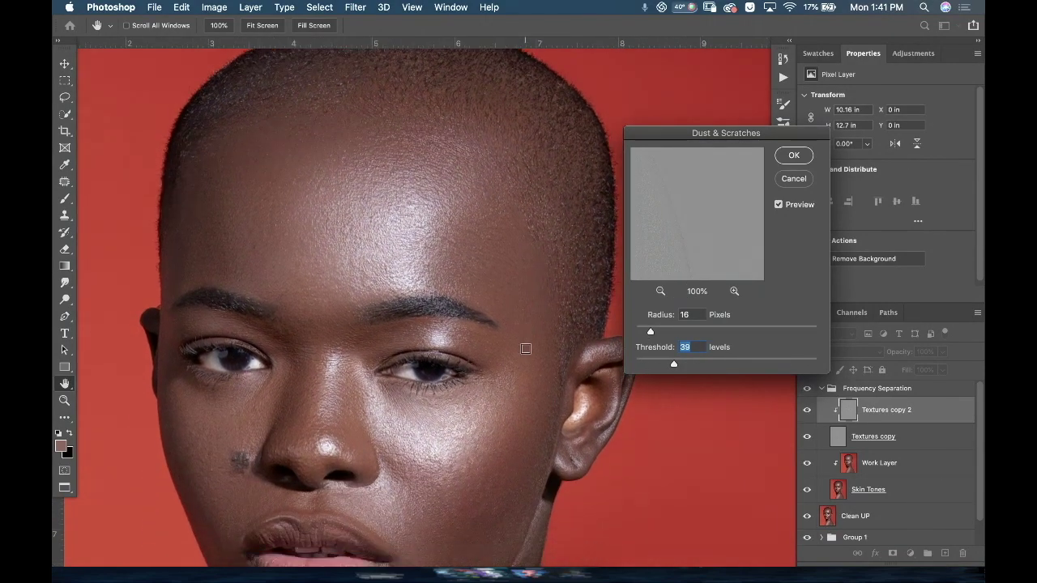
scroll(526, 348, "down", 2)
scroll(619, 345, "down", 2)
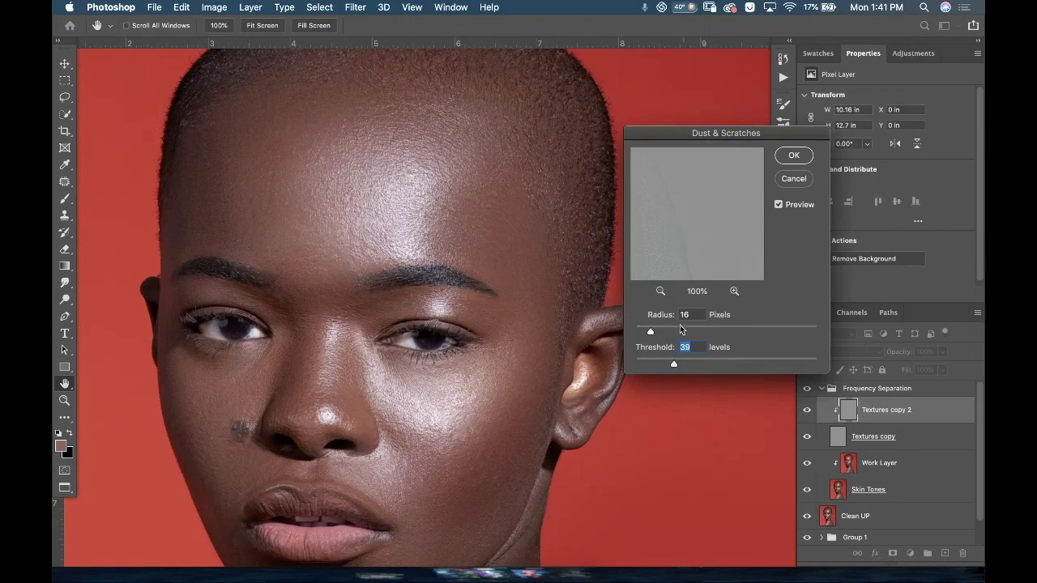
Step: Set the Dust & Scratches radius to 19 pixels and the threshold to about 31 levels, and apply the filter
left_click_drag(652, 332, 653, 332)
left_click_drag(656, 333, 654, 332)
left_click(676, 363)
left_click_drag(676, 364, 666, 365)
scroll(504, 397, "down", 10)
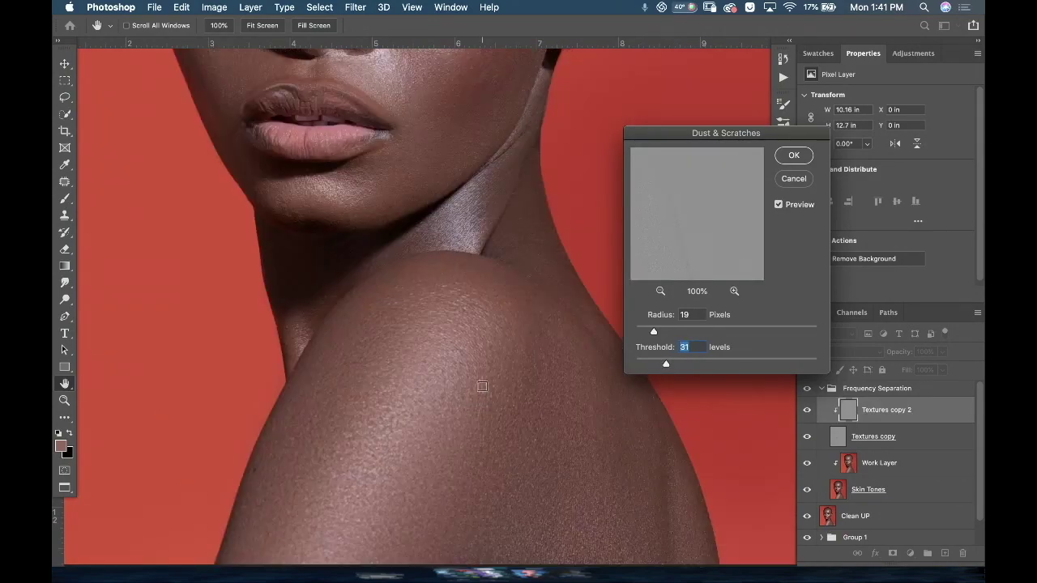
scroll(508, 356, "up", 5)
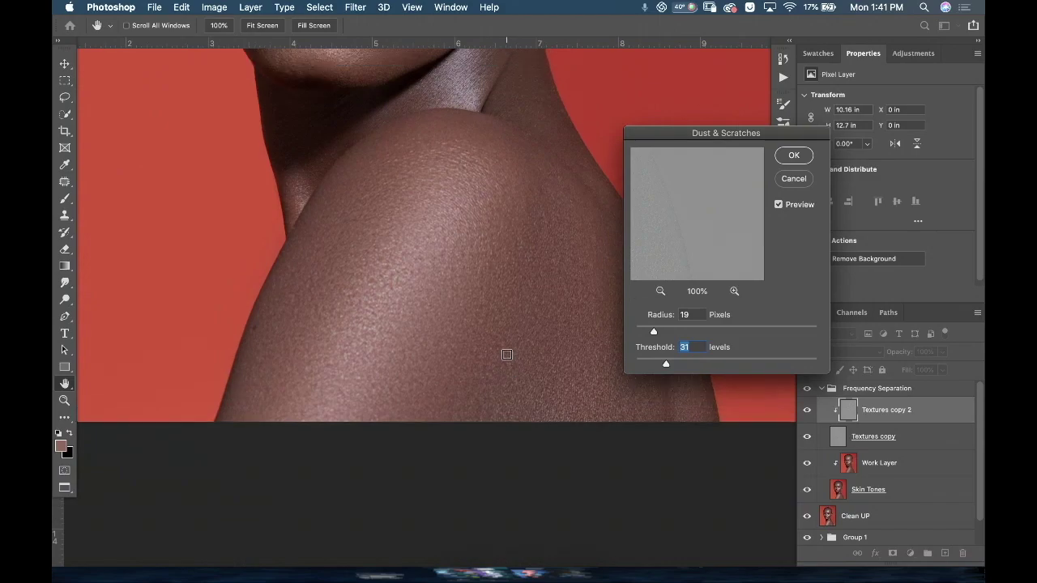
scroll(507, 357, "up", 5)
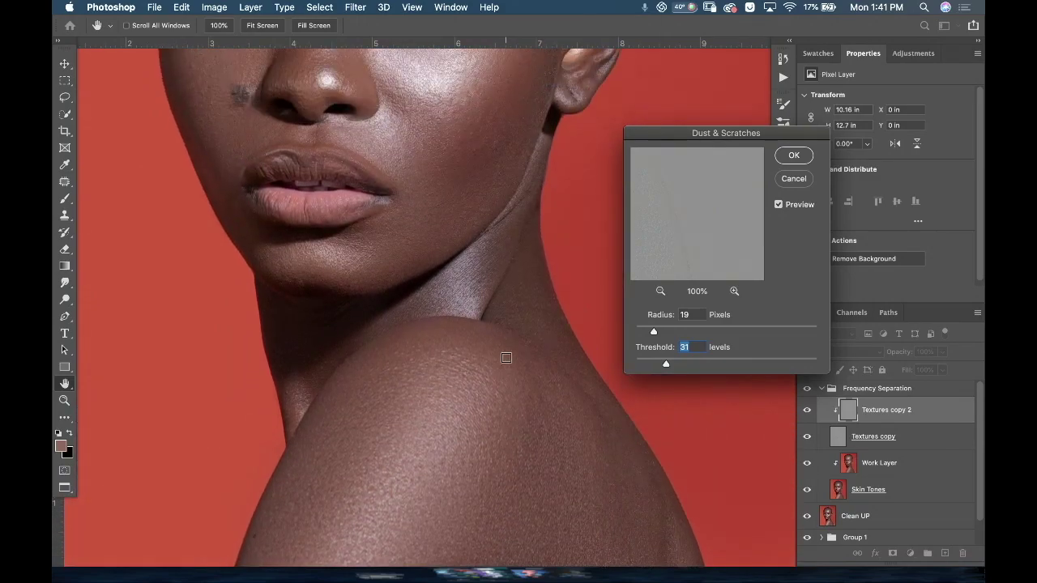
scroll(506, 359, "up", 3)
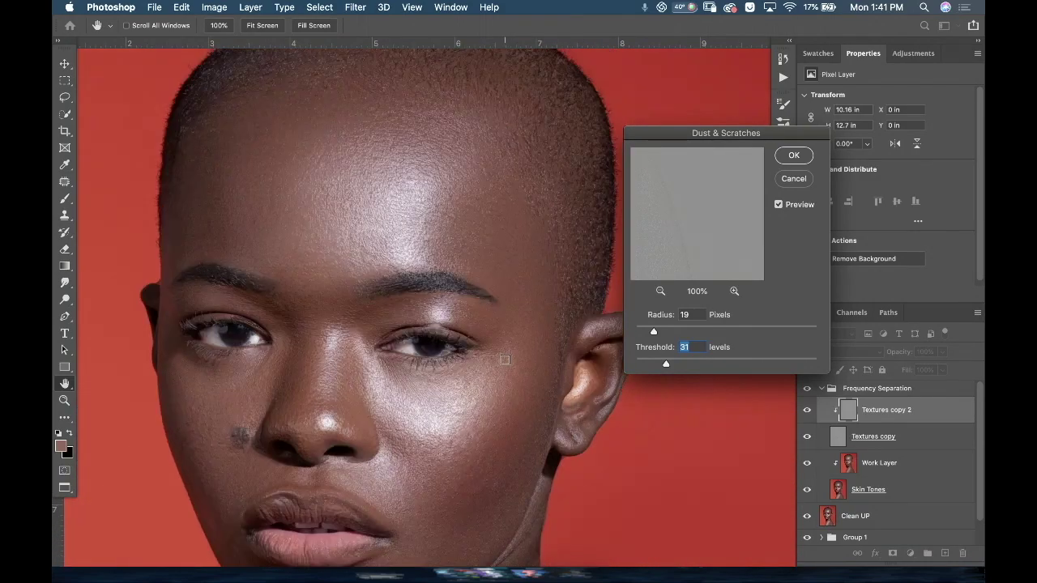
left_click_drag(666, 364, 668, 366)
left_click(793, 158)
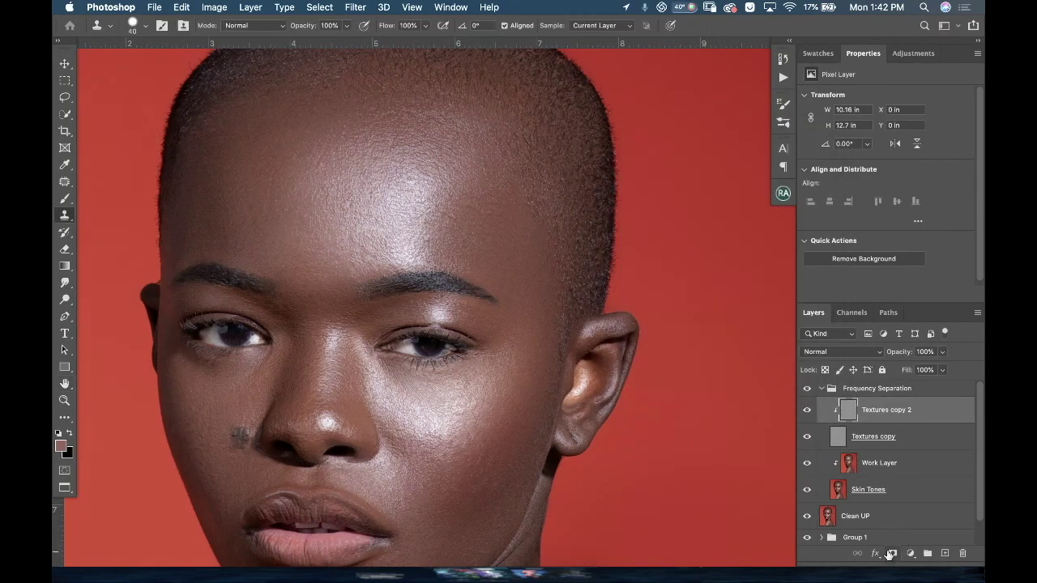
Step: Add a single layer mask to Textures copy 2 and invert it to black
left_click(891, 555)
left_click(891, 556)
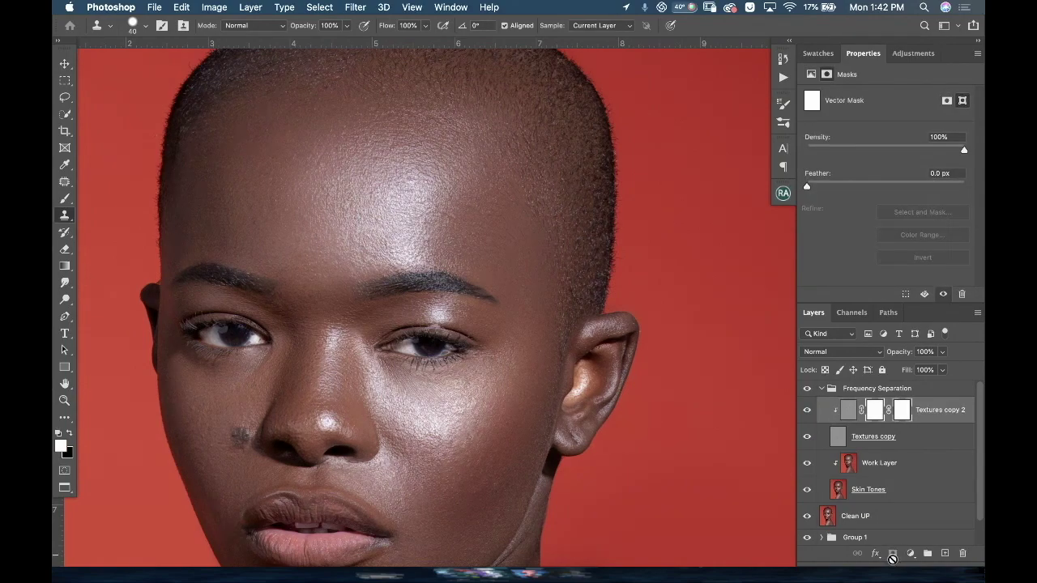
key("super+z")
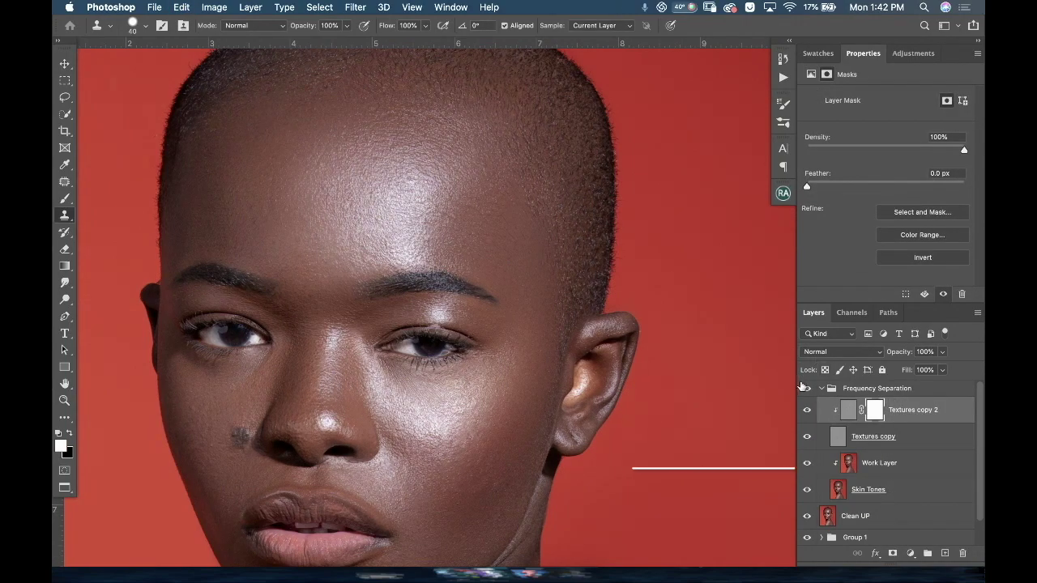
key("super+i")
scroll(472, 326, "down", 3)
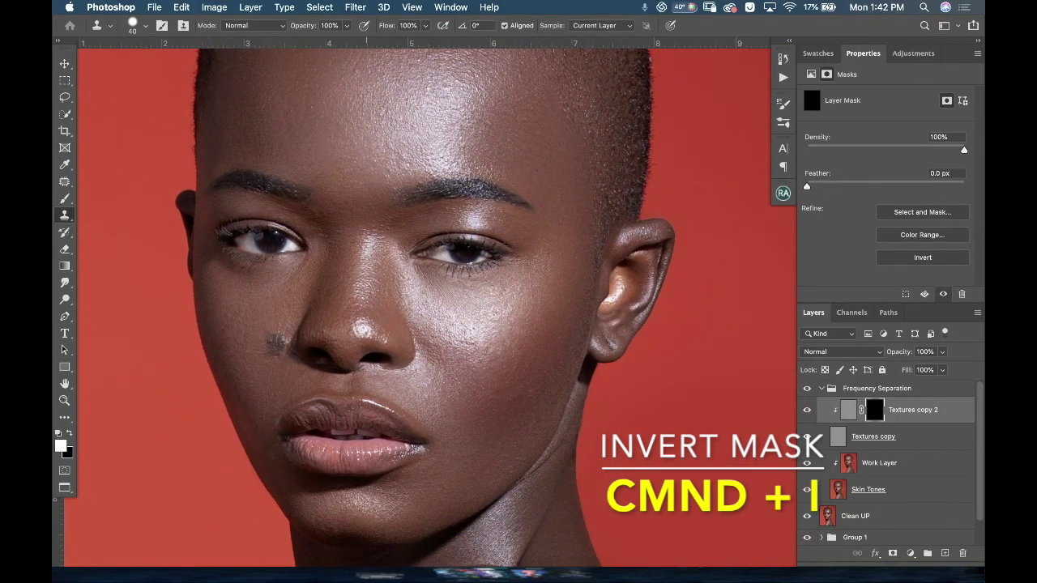
Step: Set the brush flow to 100% and paint the Textures copy 2 mask white over the cheeks and chin
left_click(66, 200)
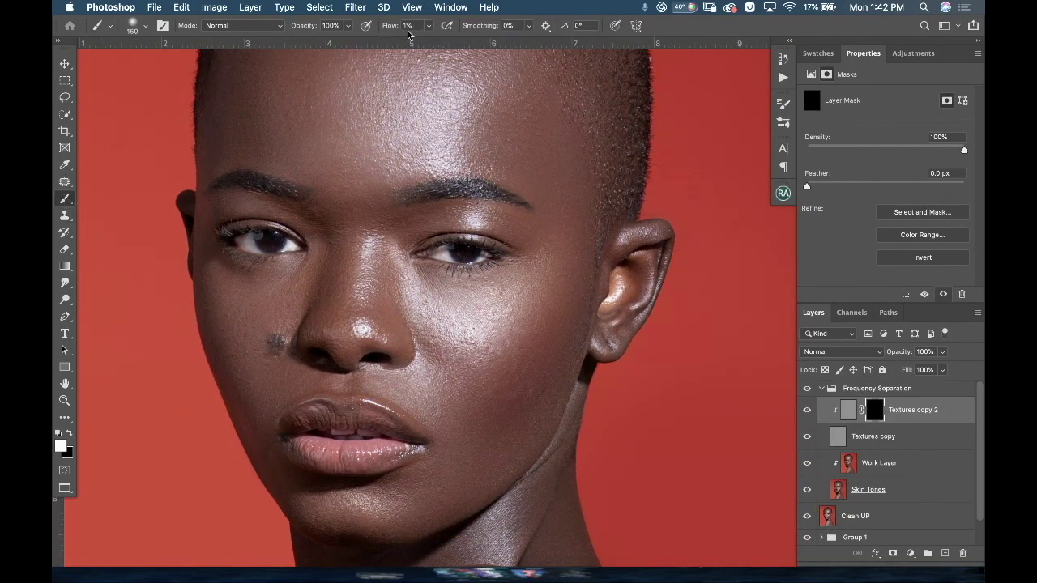
left_click(430, 26)
left_click_drag(432, 41, 592, 61)
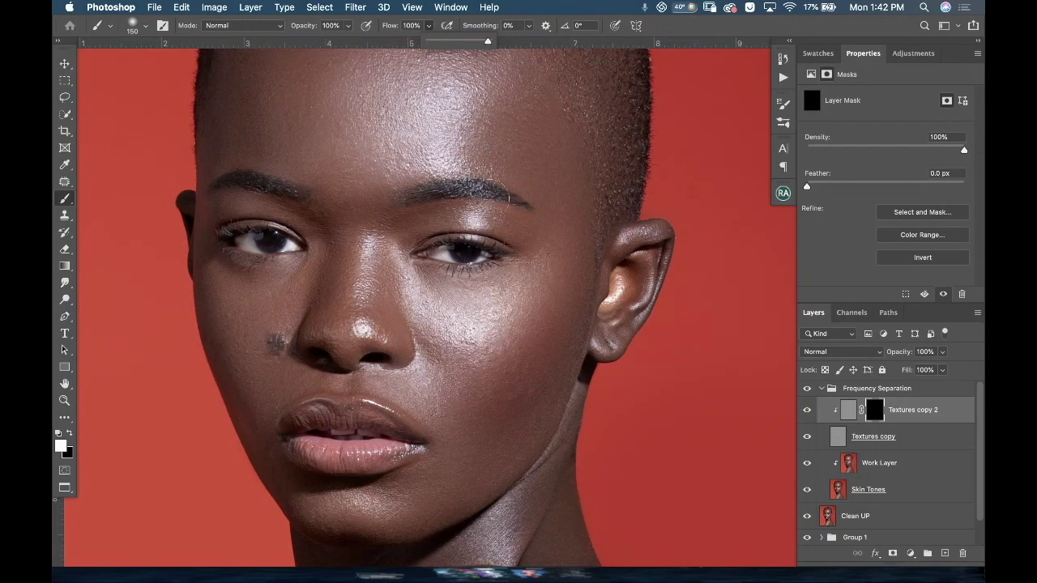
key("bracketright")
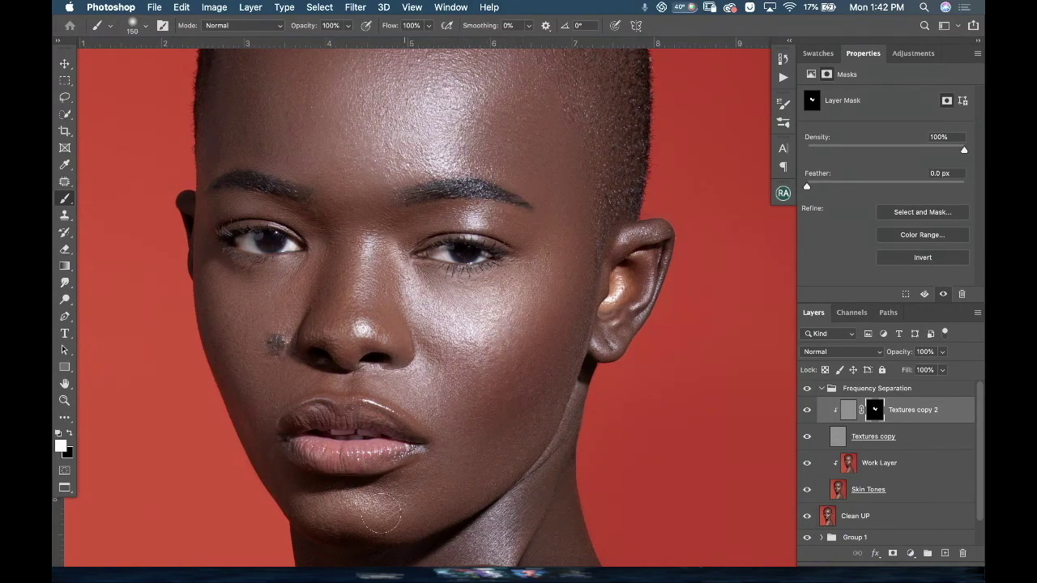
mouse_move(213, 273)
left_mouse_down()
mouse_move(260, 348)
mouse_move(252, 385)
left_mouse_up()
Step: Paint the Textures copy 2 mask white over the forehead up to the hairline, using a smaller 50-pixel brush near the edges
scroll(252, 385, "up", 5)
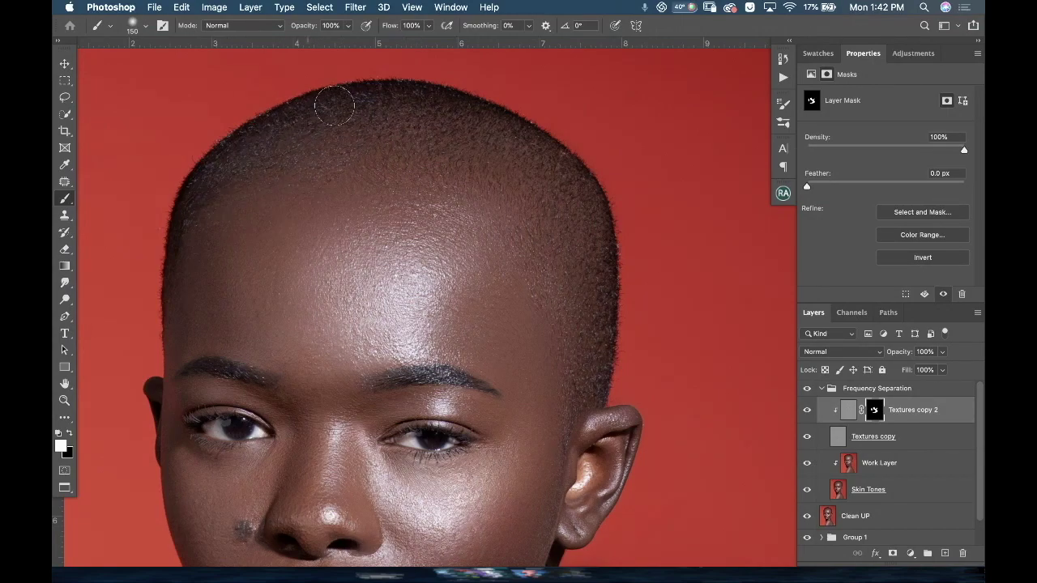
mouse_move(234, 195)
left_mouse_down()
mouse_move(192, 232)
mouse_move(241, 241)
left_mouse_up()
key("x")
key("x")
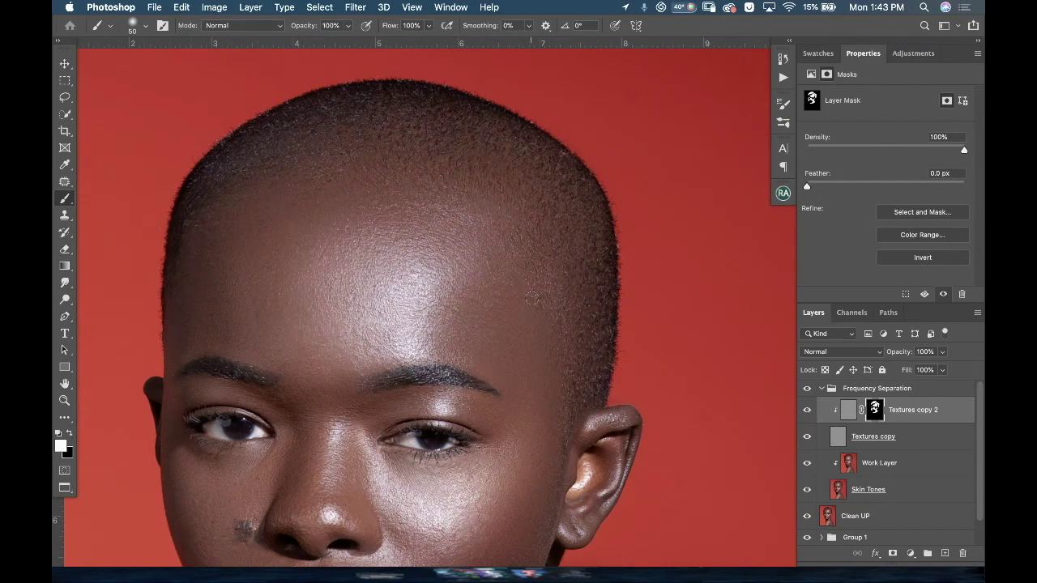
Step: Enlarge the brush to 200 pixels and paint the Textures copy 2 mask white over the neck and shoulder
scroll(443, 289, "down", 10)
scroll(427, 356, "down", 5)
scroll(428, 356, "down", 2)
key("bracketright")
key("bracketright")
key("bracketright")
key("bracketright")
key("bracketright")
key("bracketright")
key("bracketright")
key("bracketright")
key("bracketright")
scroll(349, 308, "up", 10)
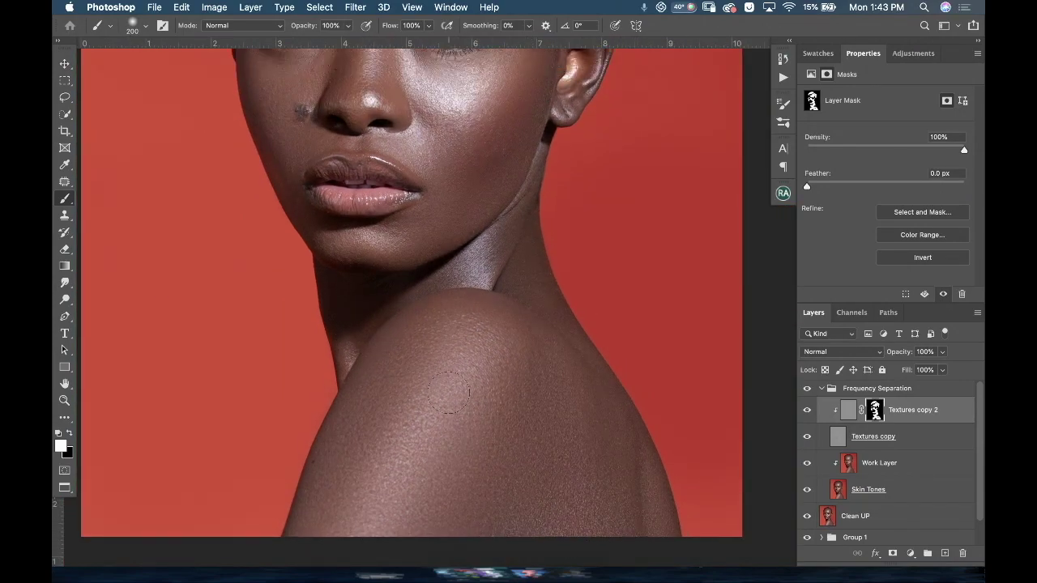
Step: Switch to a 70-pixel black brush for mask corrections and compare the portrait with Textures copy 2 hidden and shown
key("bracketleft")
key("bracketleft")
key("x")
key("x")
key("x")
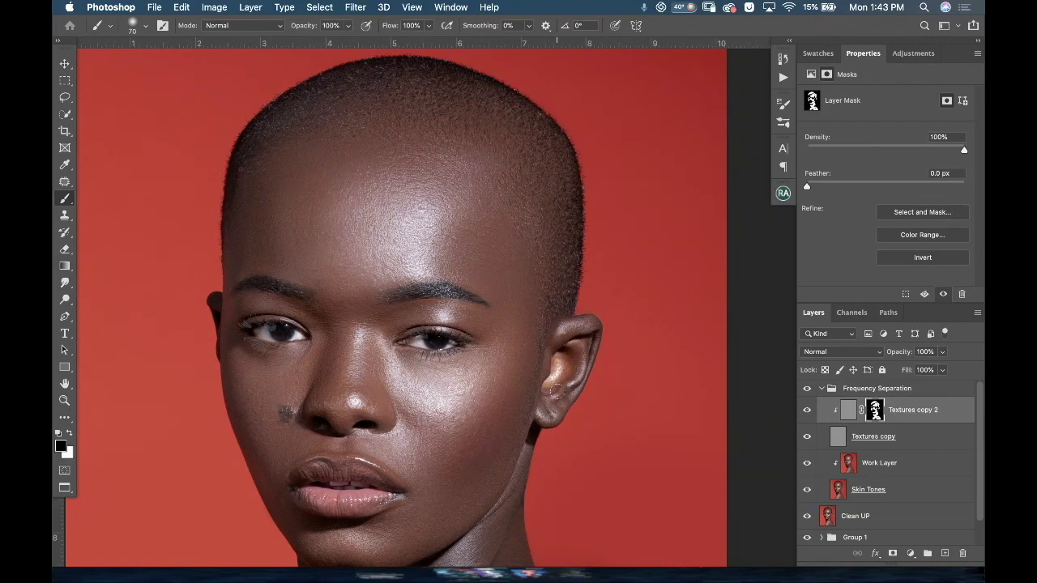
scroll(555, 391, "down", 5)
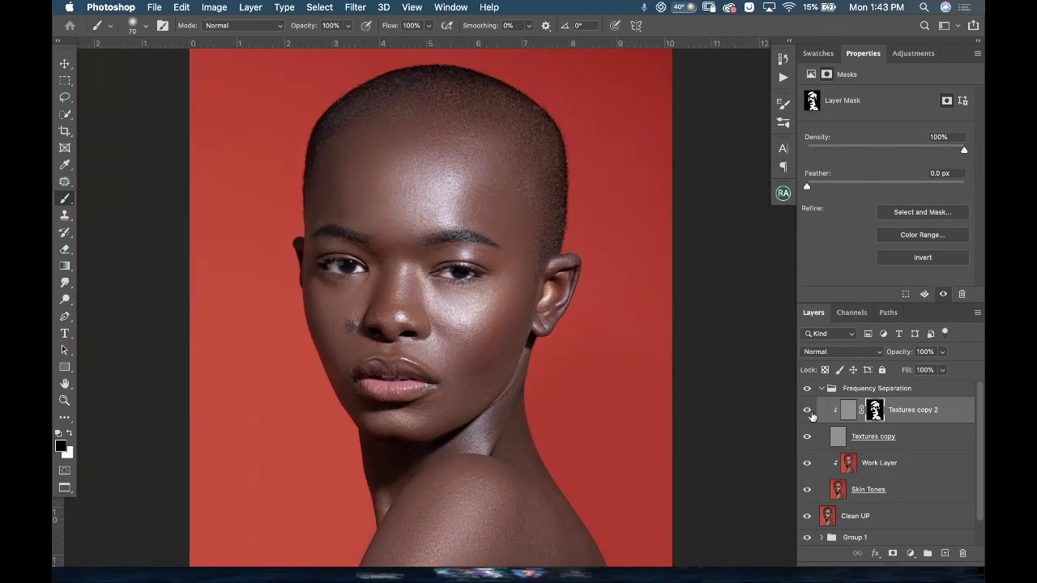
left_click(809, 411)
left_click(808, 411)
Step: Lower the brush flow to 12% and paint black on the Textures copy 2 mask around the nose to bring texture back
scroll(539, 324, "up", 4)
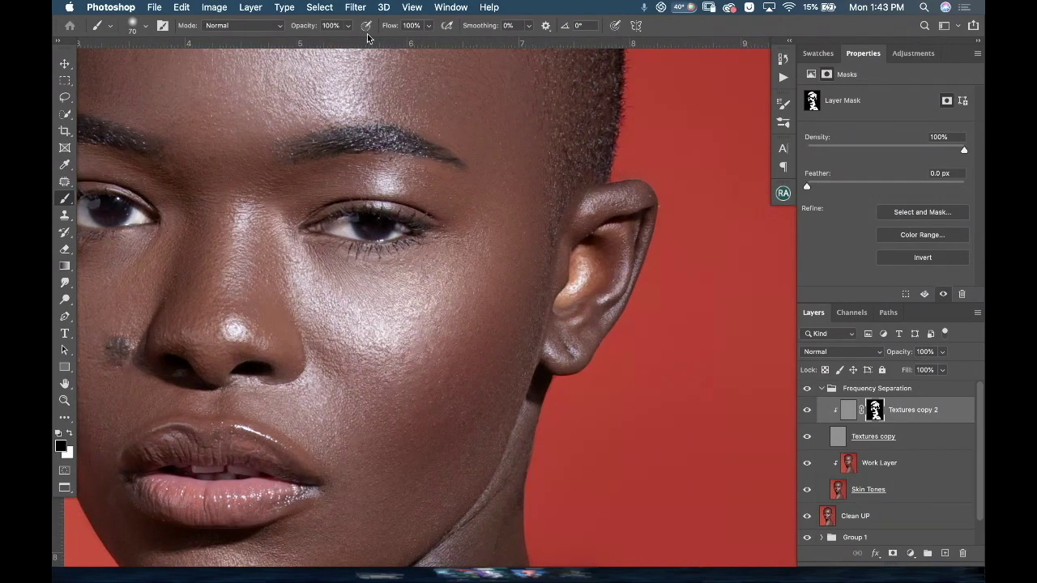
left_click(431, 28)
left_click_drag(424, 38, 376, 40)
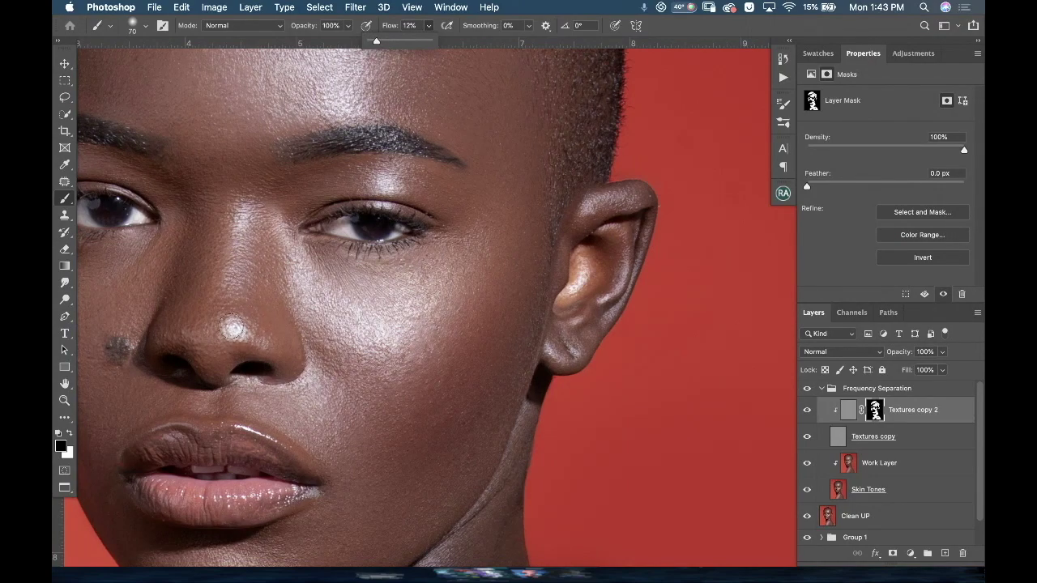
left_click(233, 328)
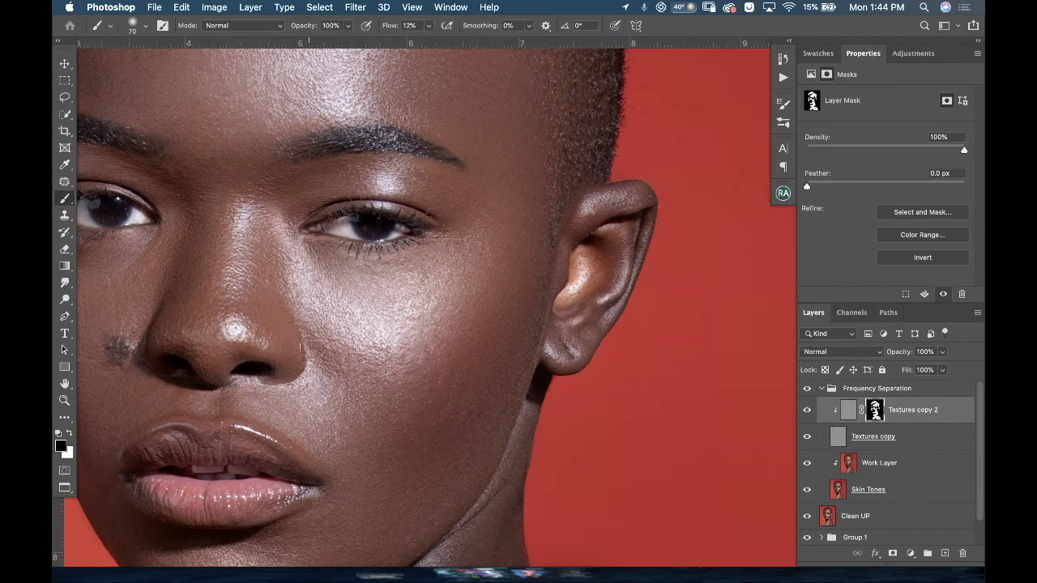
scroll(369, 310, "down", 6)
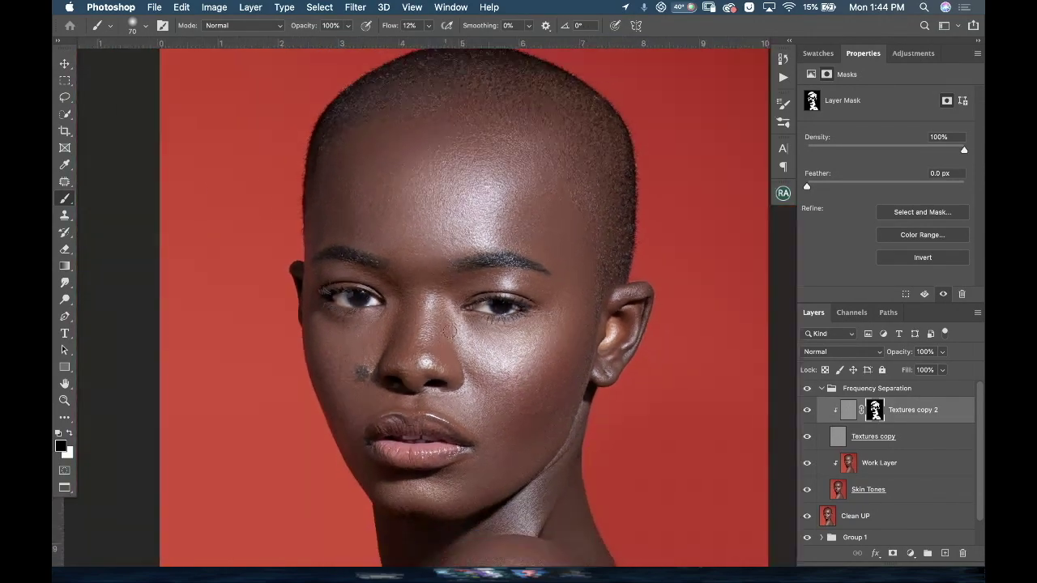
scroll(523, 336, "down", 3)
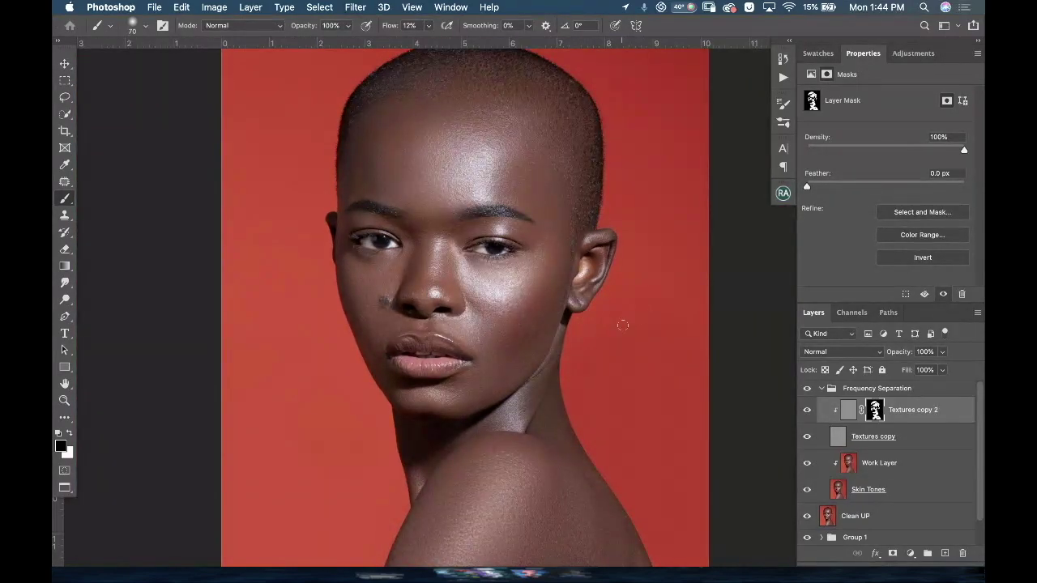
Step: Merge Textures copy 2 with Textures copy and set the merged layer's blend mode to Linear Light
left_click(918, 442, "shift")
right_click(913, 434)
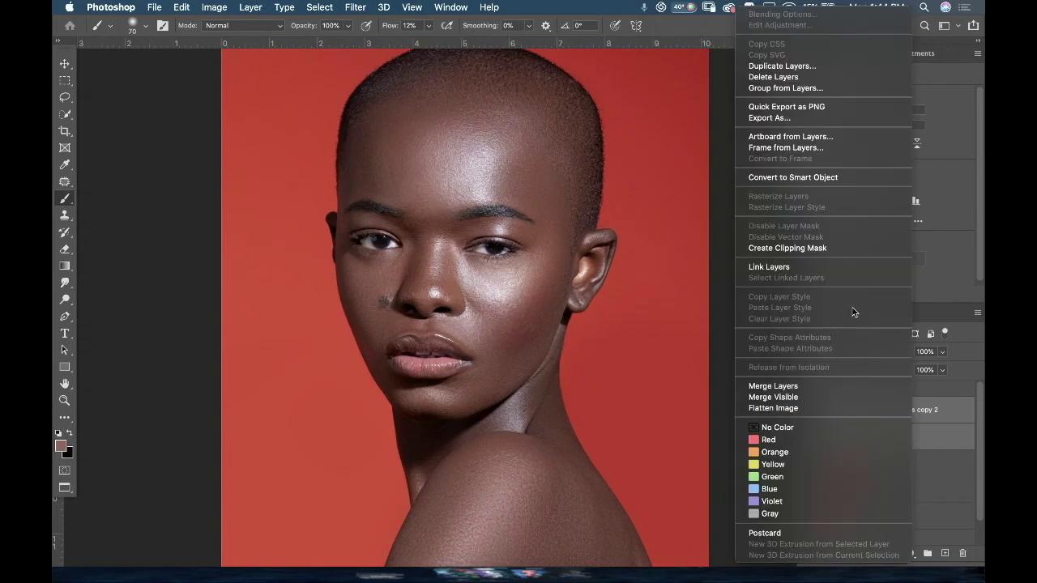
left_click(840, 388)
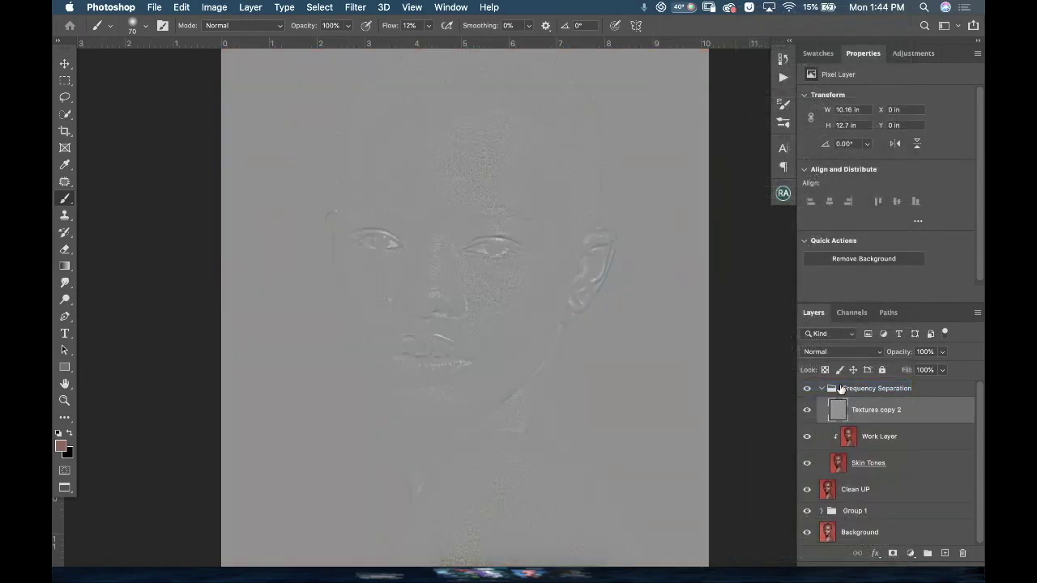
left_click(839, 354)
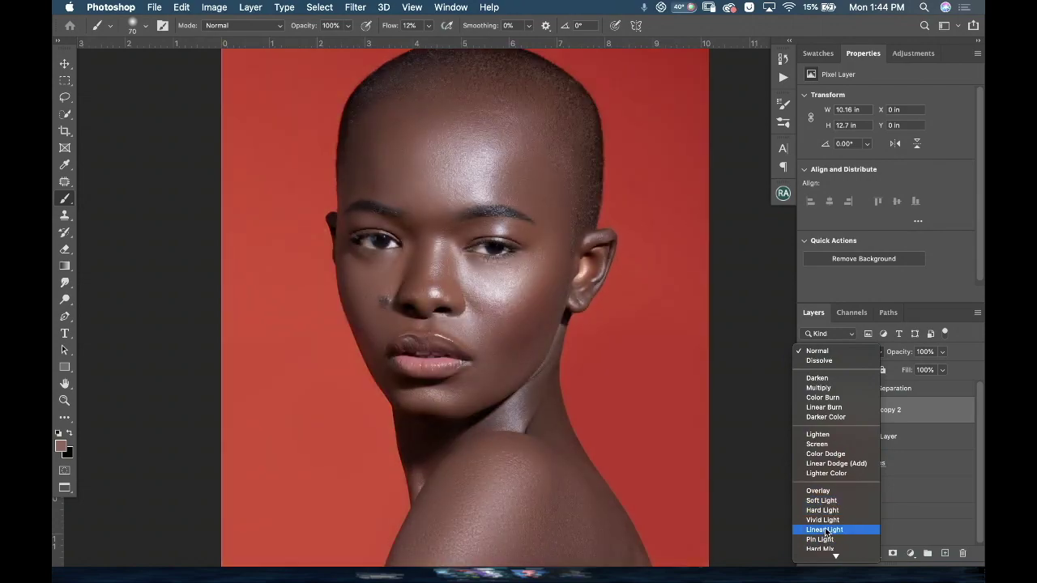
left_click(824, 531)
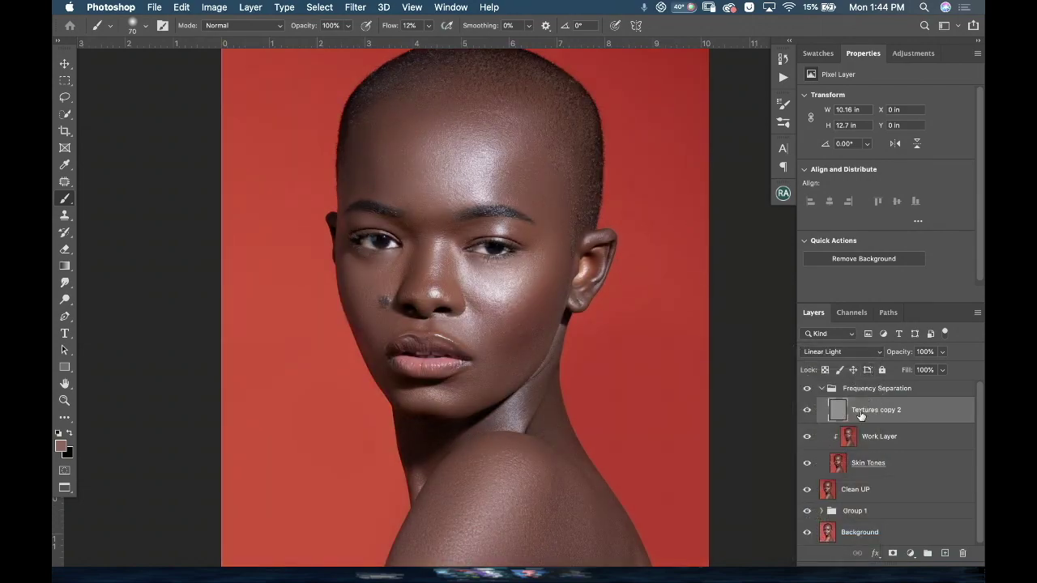
Step: Rename the merged texture layer as Textures and duplicate it
double_click(885, 411)
left_click_drag(880, 410, 906, 410)
key("BackSpace")
key("Return")
key("super+j")
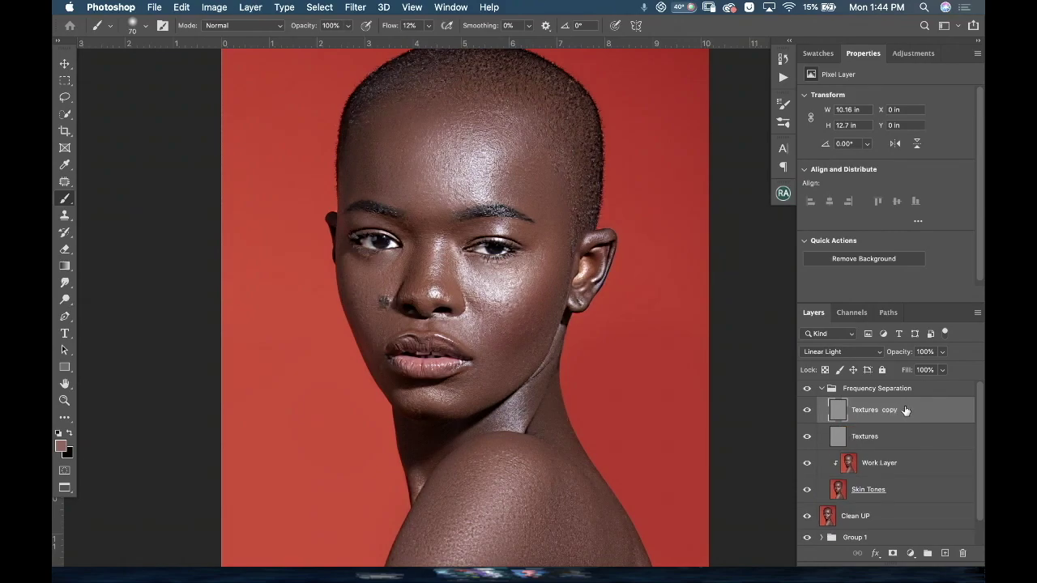
Step: Set the duplicated texture layer's blend mode to Normal and clip it to the Textures layer
left_click(837, 359)
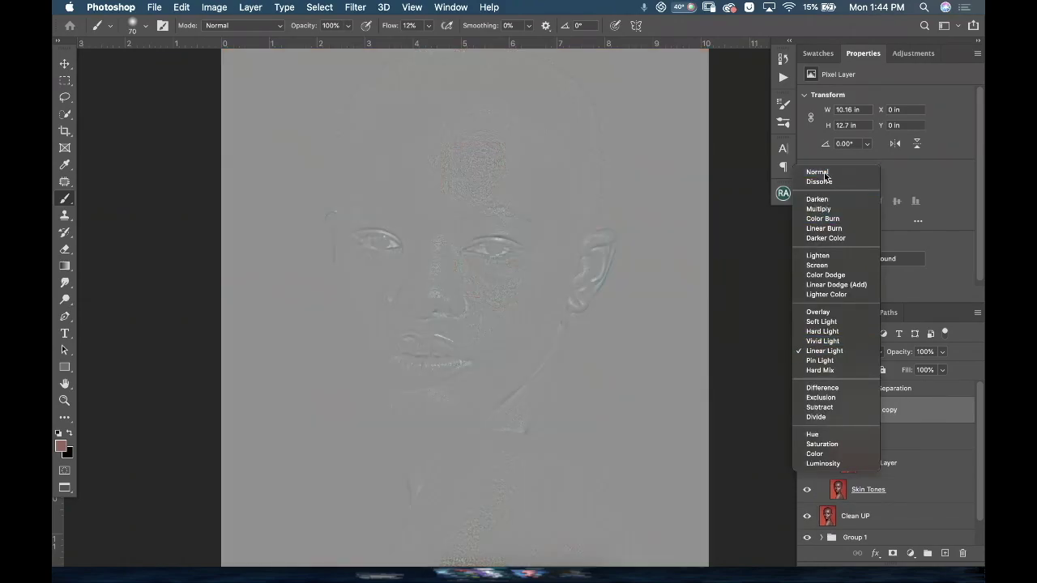
left_click(818, 171)
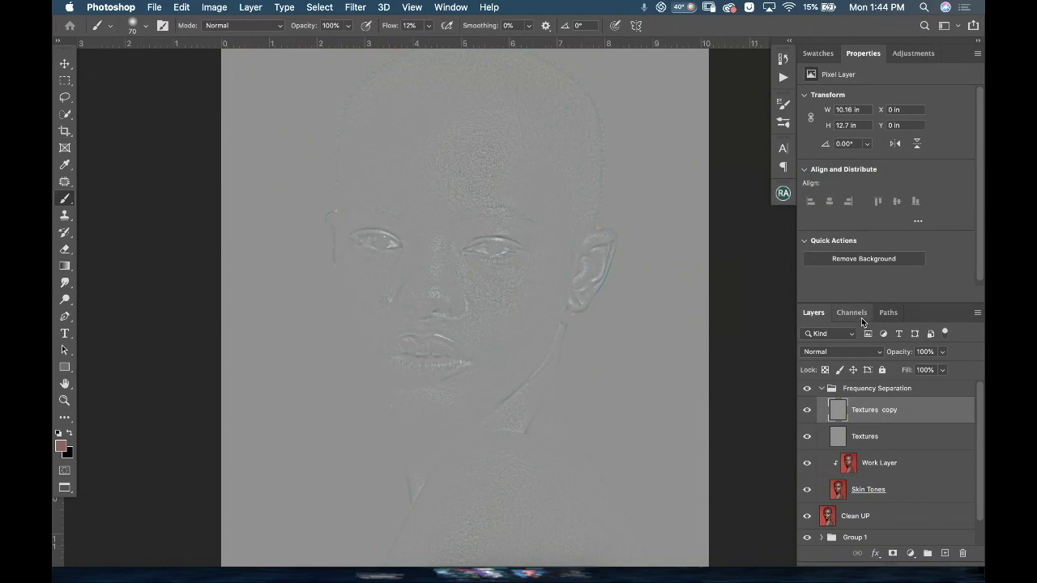
key("super+alt+g")
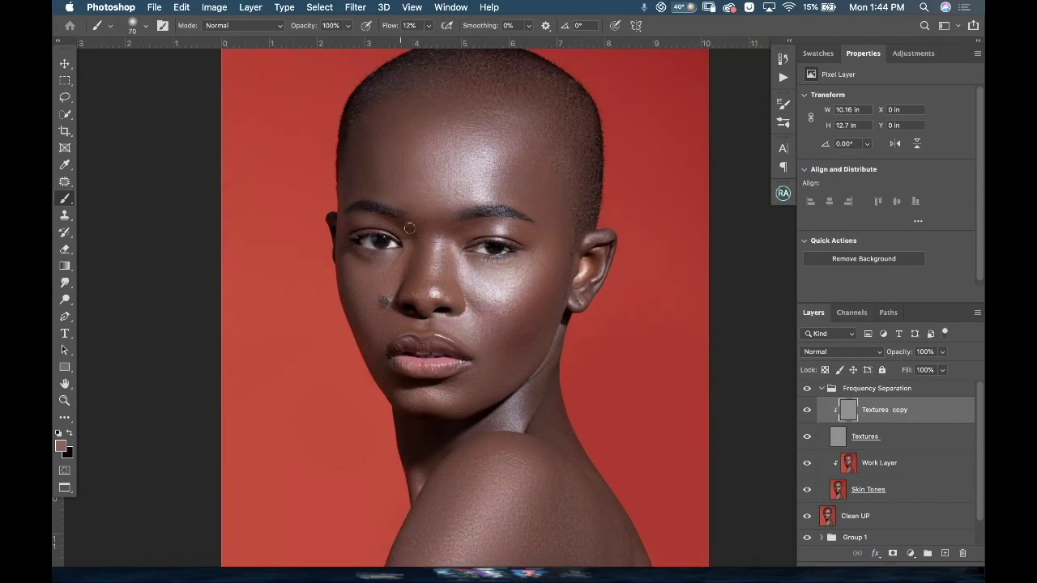
Step: Add 5% uniform monochromatic noise to the clipped Textures copy layer
scroll(445, 225, "down", 2)
left_click(356, 6)
mouse_move(498, 199)
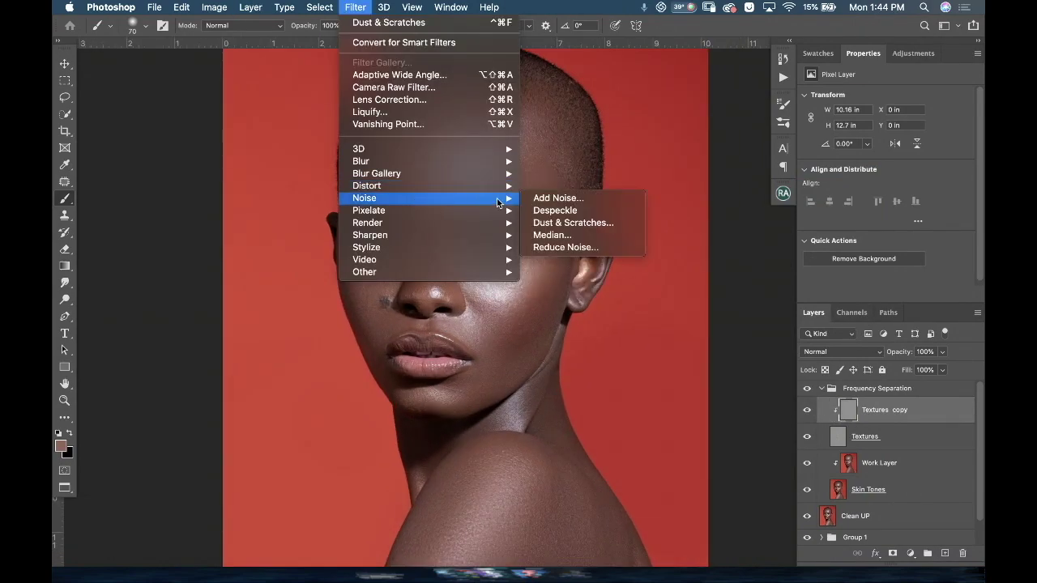
left_click(559, 198)
left_click_drag(498, 99, 727, 111)
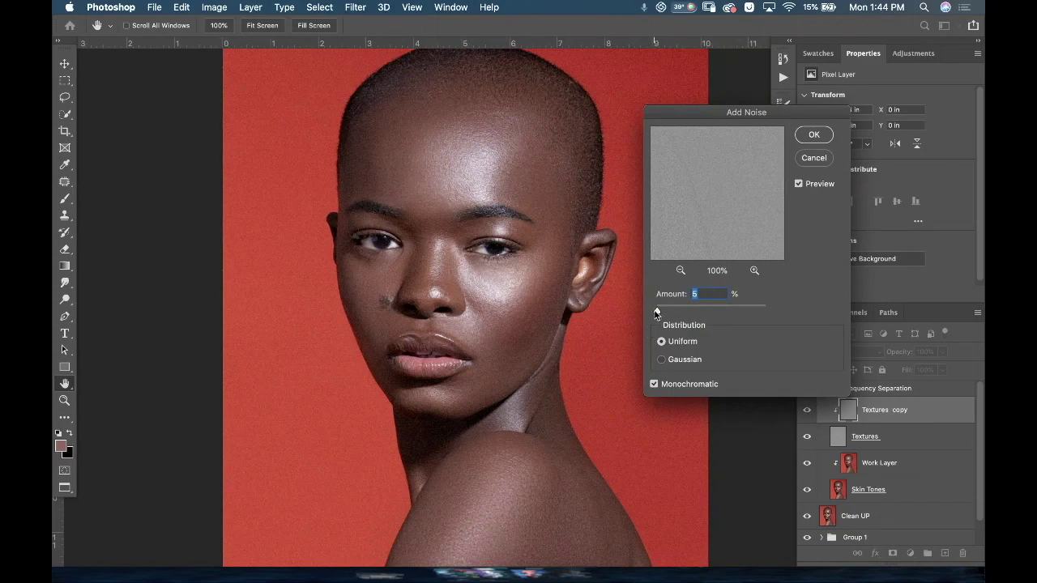
left_click(808, 140)
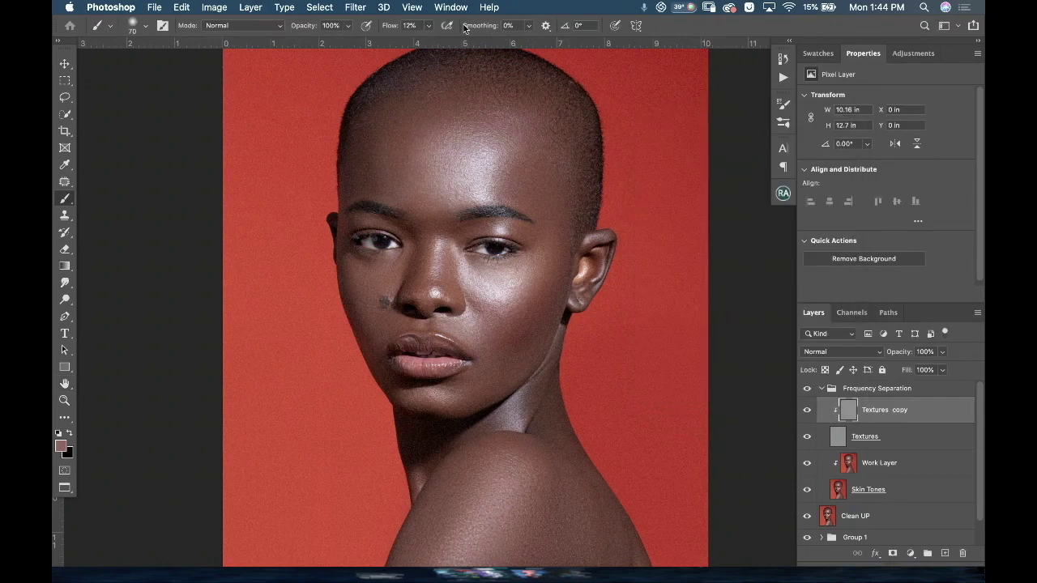
Step: Run the Median noise filter on the Textures copy layer
left_click(353, 8)
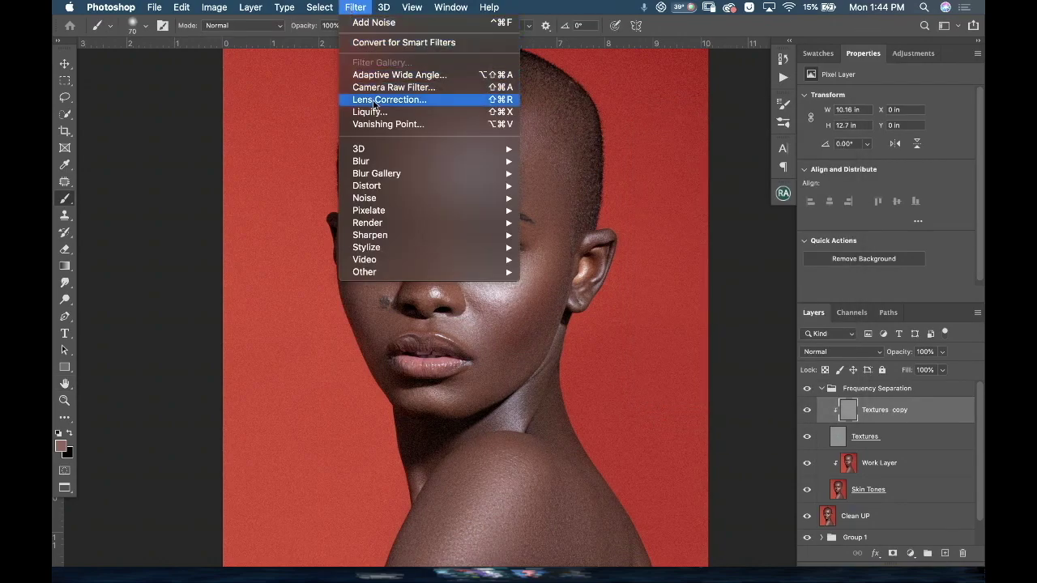
mouse_move(413, 198)
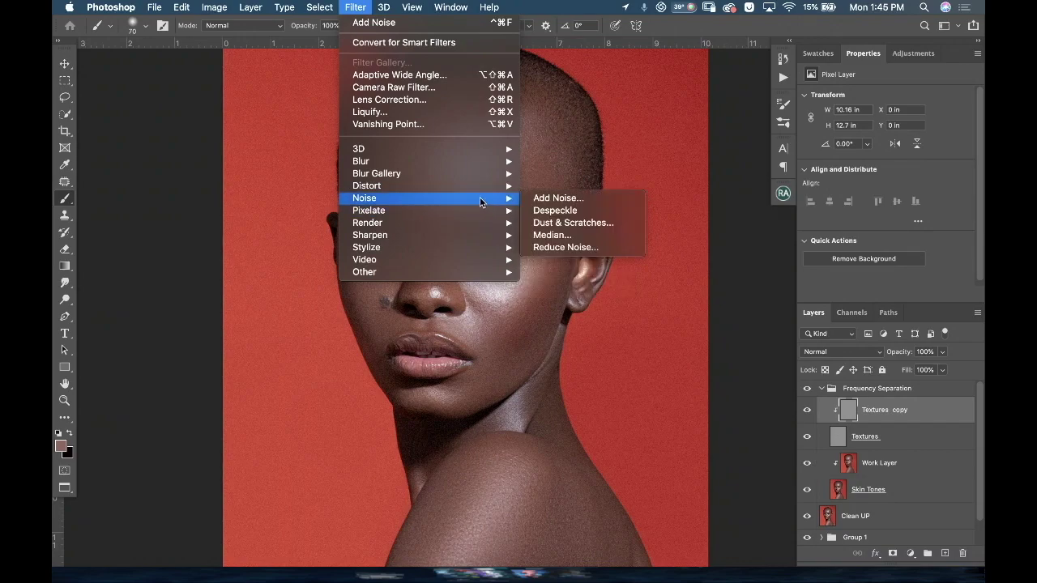
left_click(550, 235)
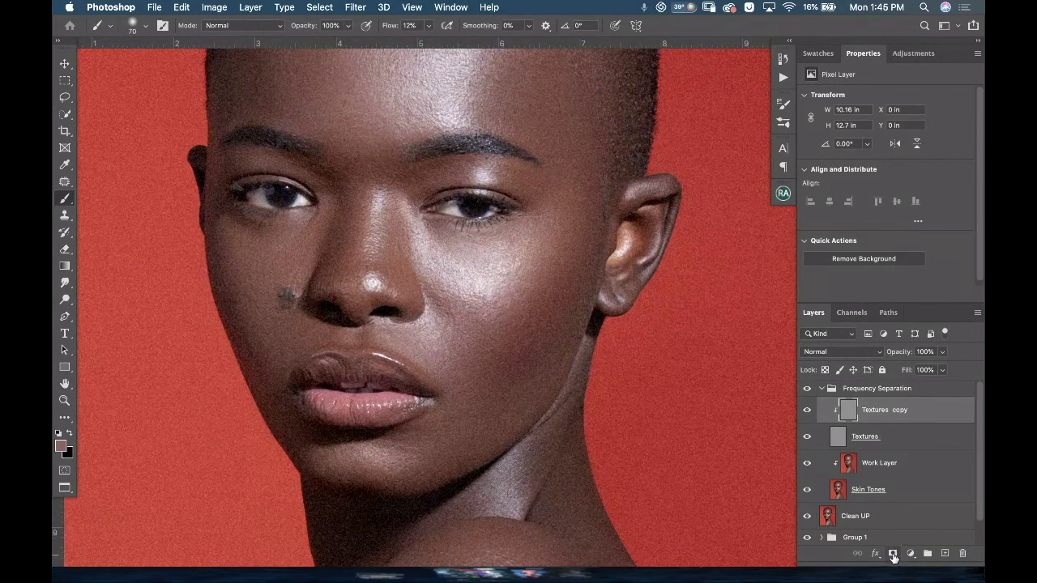
Step: Add a layer mask to Textures copy, invert it to black, and set the brush flow to 100%
left_click(892, 554)
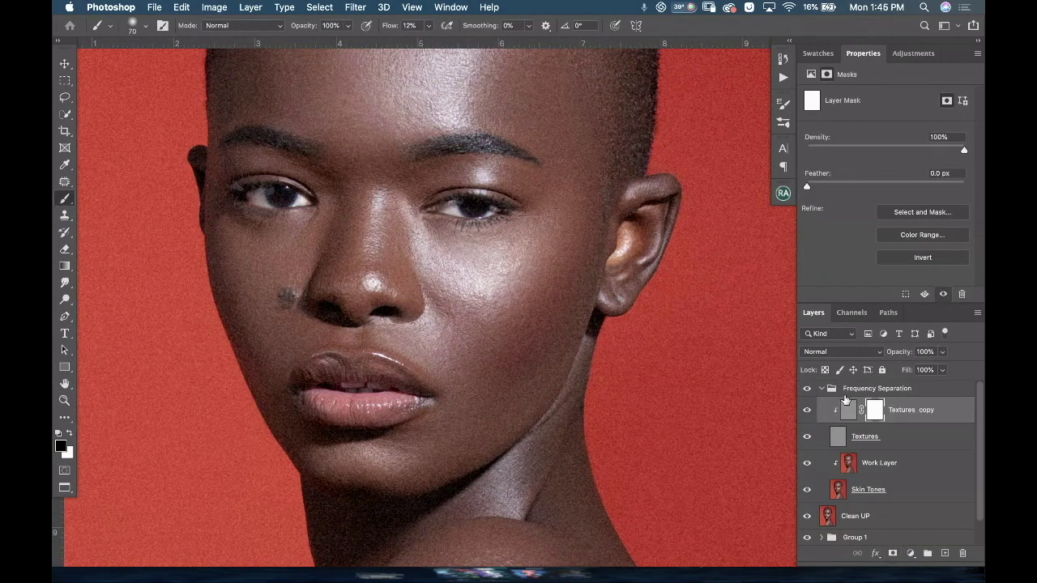
key("super+i")
key("bracketright")
mouse_move(423, 27)
left_mouse_down()
mouse_move(444, 45)
mouse_move(519, 40)
left_mouse_up()
key("bracketright")
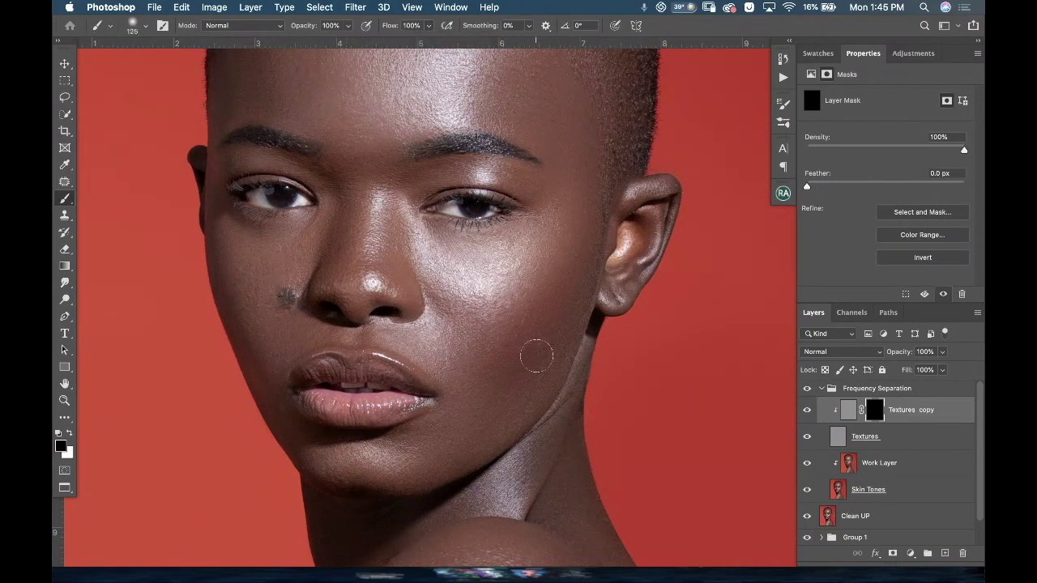
Step: Adjust the brush size, switch to white and paint the Textures copy mask over the face
key("bracketright")
key("bracketright")
key("bracketright")
key("bracketleft")
key("bracketleft")
key("x")
key("super+minus")
key("super+minus")
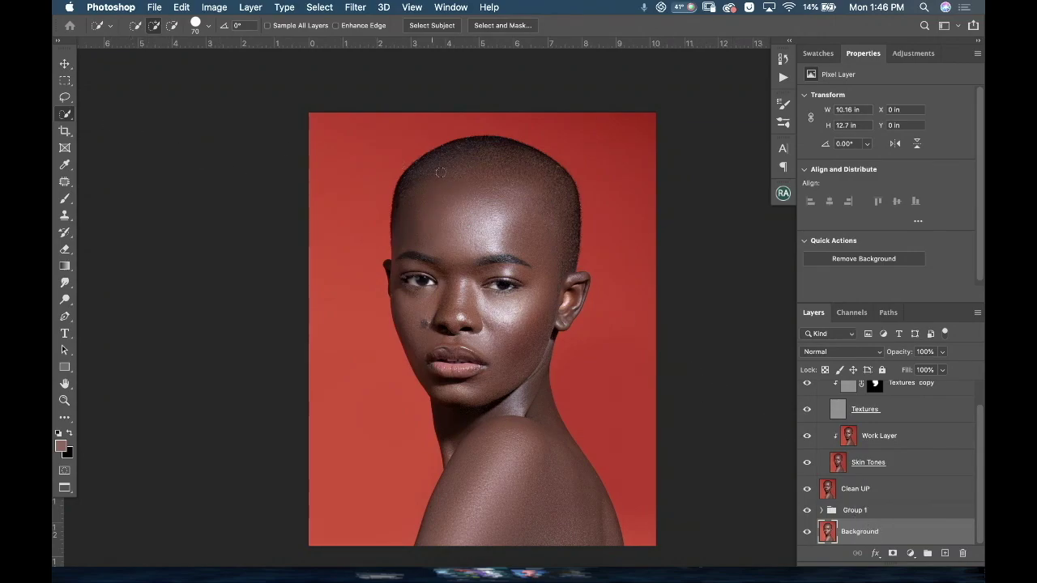
Step: Quick-select the model's head, neck and shoulder from the Background layer, and target the Textures copy mask
mouse_move(483, 158)
left_mouse_down()
mouse_move(462, 193)
mouse_move(449, 294)
mouse_move(487, 486)
left_mouse_up()
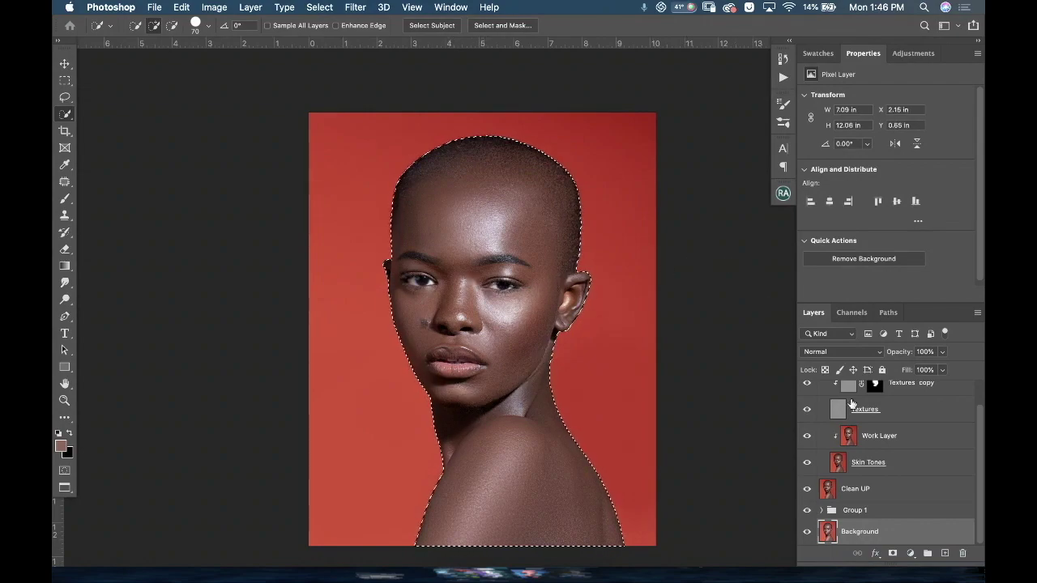
scroll(873, 411, "up", 1)
left_click(873, 411)
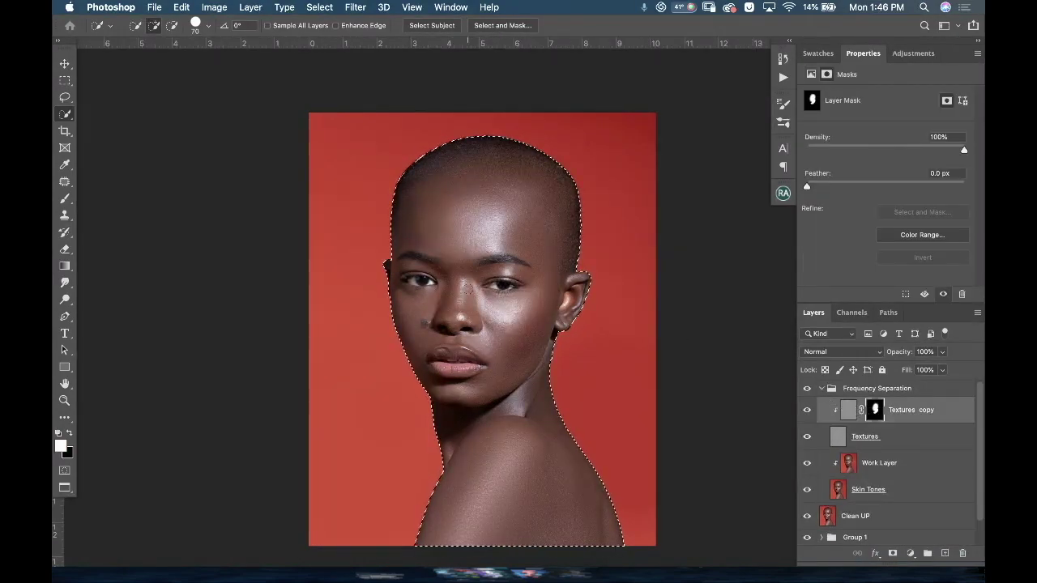
Step: With the brush enlarged to 400 px, paint the Textures copy mask white over the selected head
key("super+plus")
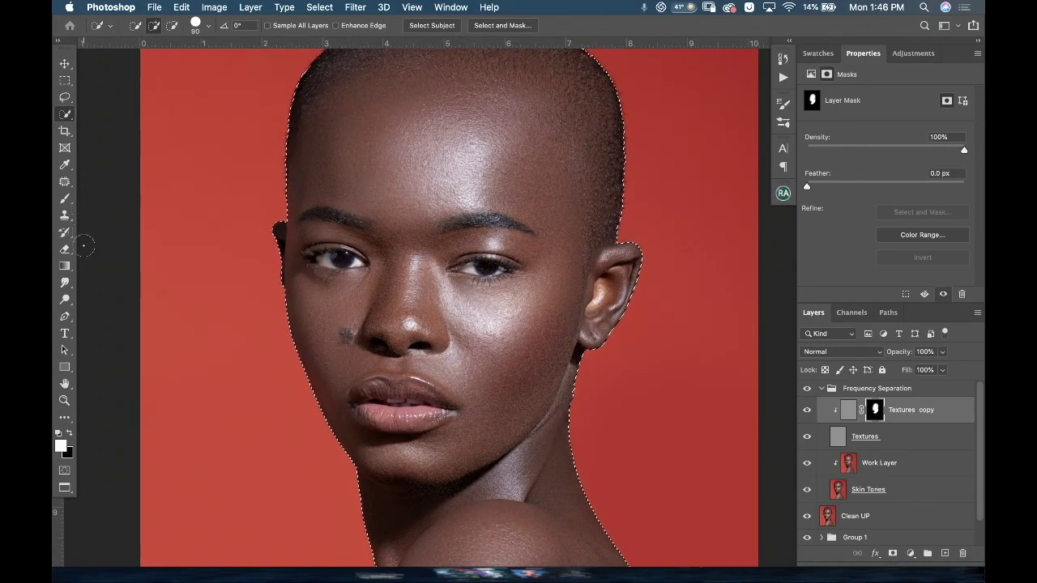
left_click(65, 198)
key("bracketright")
key("bracketright")
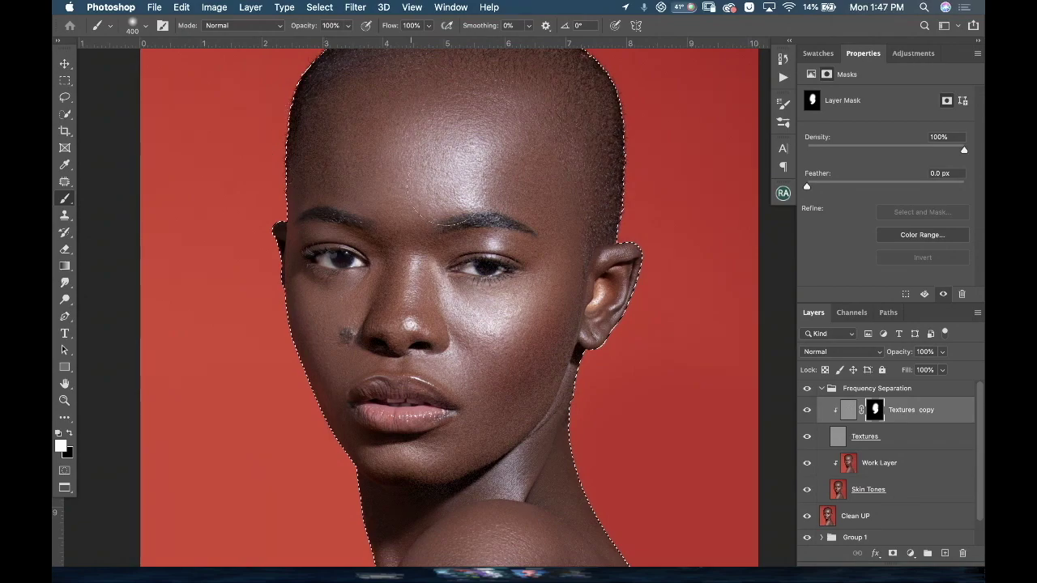
key("super+d")
scroll(551, 134, "up", 2)
key("super+z")
scroll(551, 134, "up", 1)
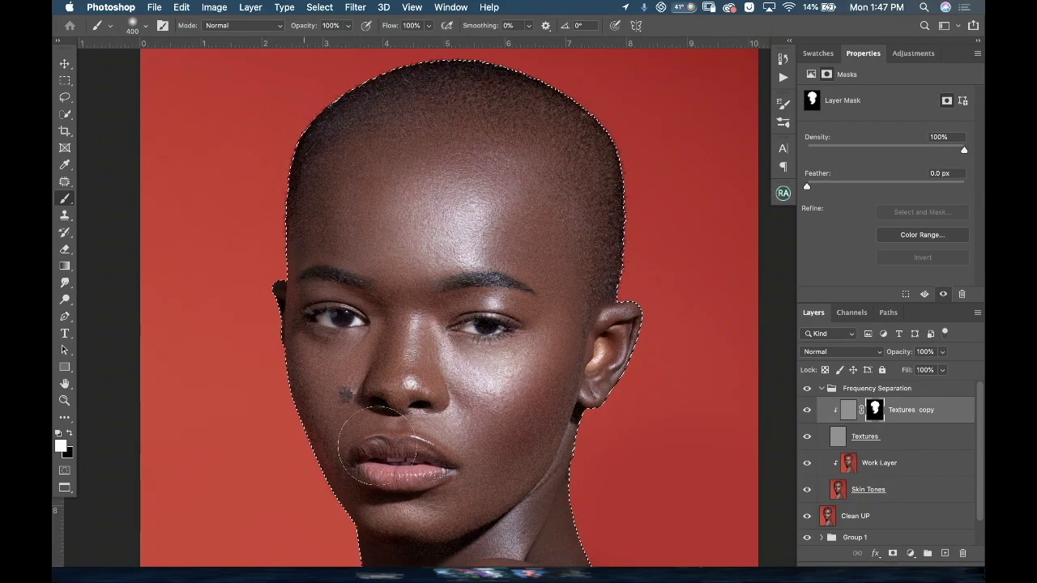
key("super+d")
scroll(535, 221, "down", 3)
scroll(559, 212, "down", 6)
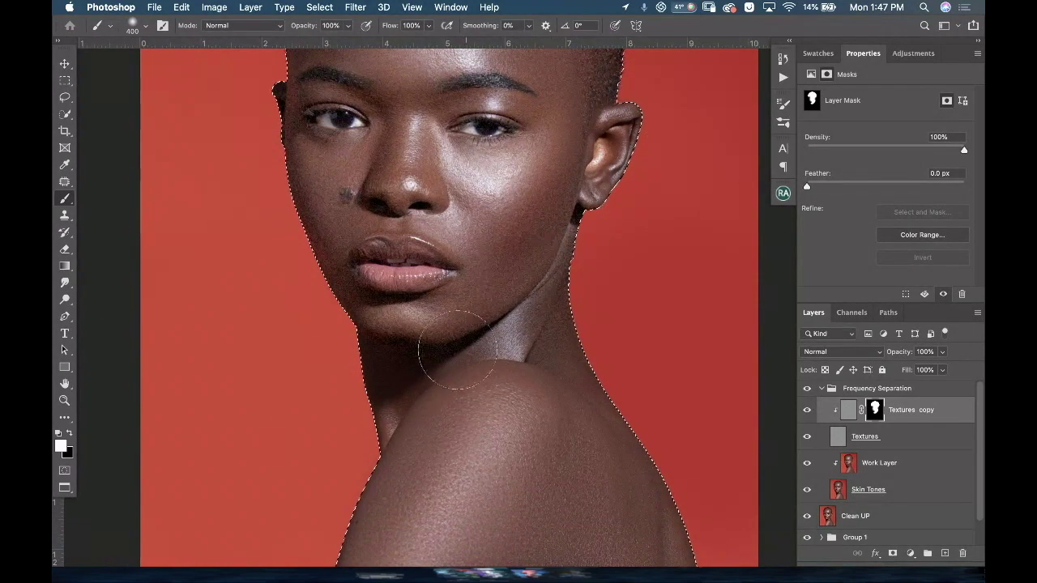
Step: Extend the white mask painting over the neck, shoulder and back, enlarging the brush to 600 px
scroll(437, 344, "down", 5)
scroll(435, 338, "down", 3)
key("super+shift+d")
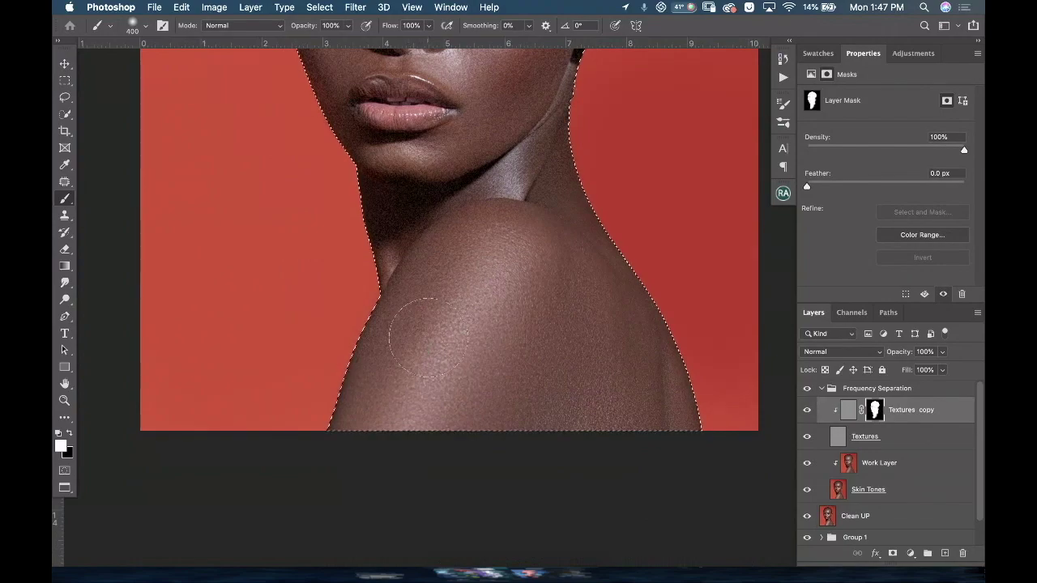
key("bracketright")
key("bracketright")
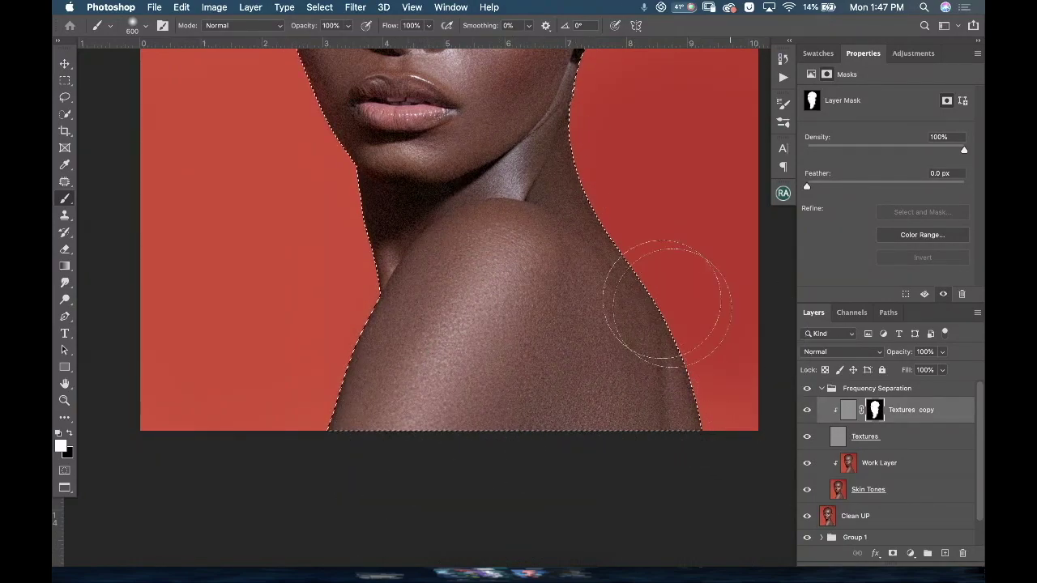
scroll(486, 275, "up", 3)
scroll(438, 288, "up", 3)
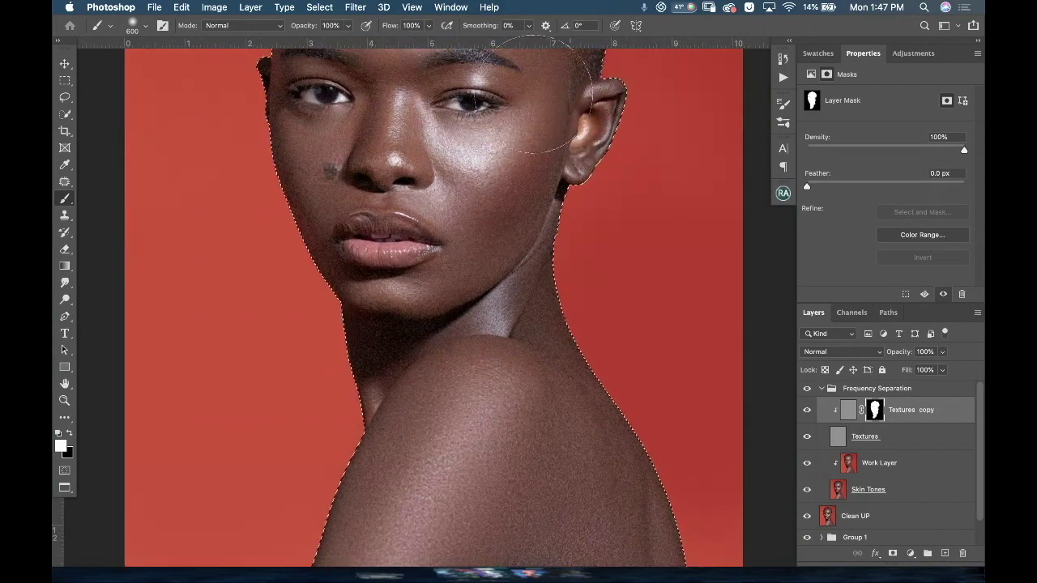
Step: Set the brush flow to 26%, switch to black and mask the facial features on Textures copy with the brush reduced to 70 px
left_click(427, 26)
left_click_drag(431, 39, 386, 41)
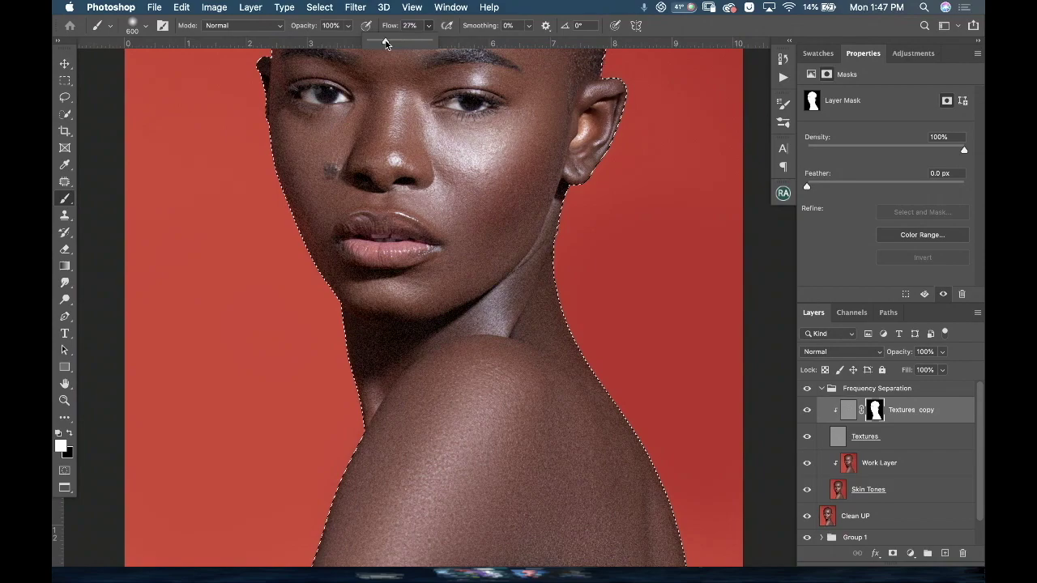
scroll(381, 261, "up", 4)
scroll(381, 261, "up", 2)
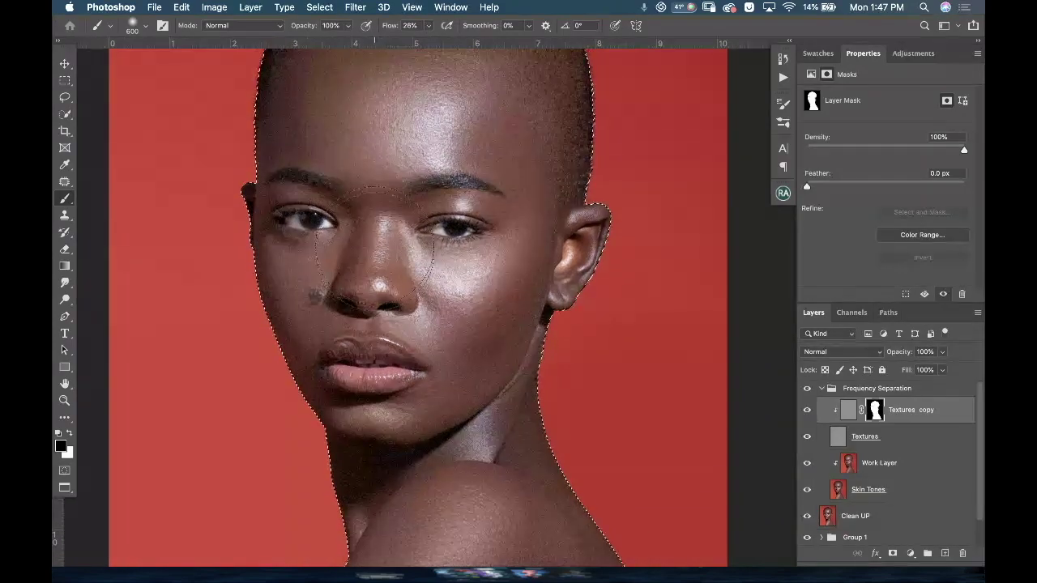
key("bracketleft")
key("bracketleft")
key("bracketleft")
key("bracketleft")
key("bracketleft")
key("bracketleft")
key("bracketleft")
key("bracketleft")
key("bracketleft")
key("bracketleft")
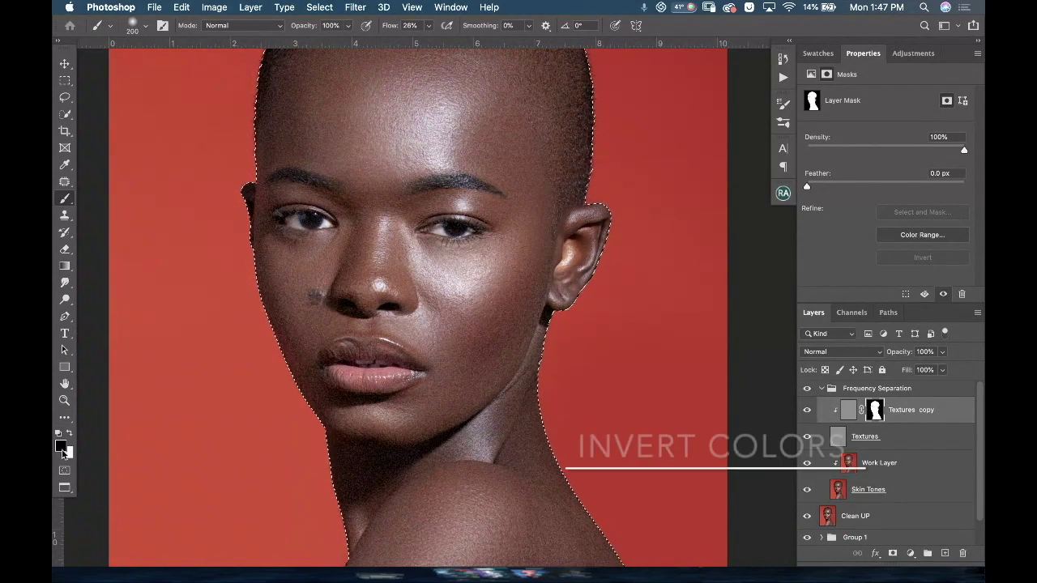
key("bracketleft")
key("bracketleft")
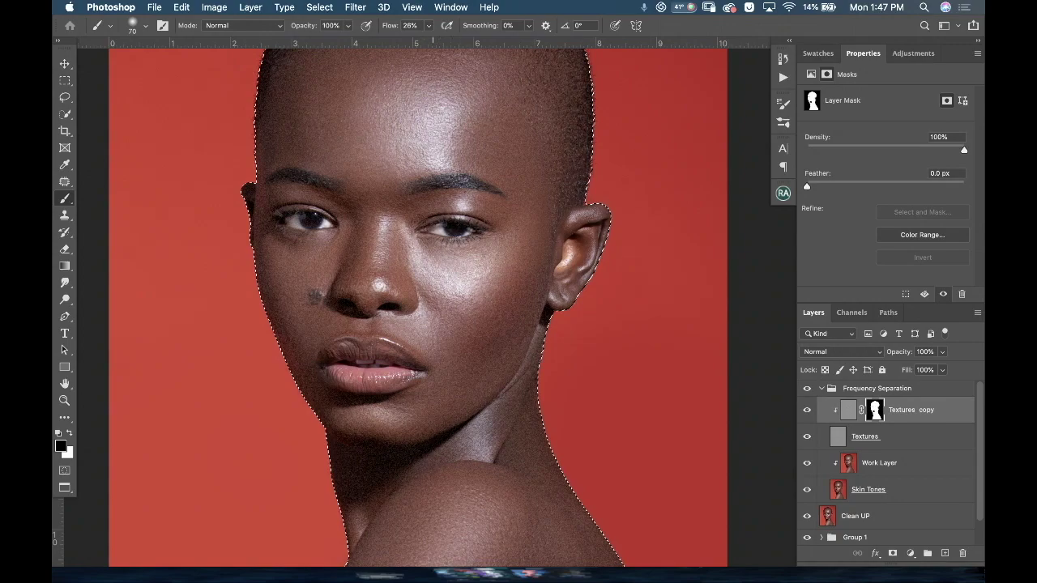
Step: Lower the brush flow to 13%, enlarge the brush to 250 px and lightly paint black on the mask over the face and head
key("bracketright")
key("bracketright")
key("super+minus")
key("bracketright")
key("bracketright")
key("bracketright")
left_click_drag(429, 25, 425, 41)
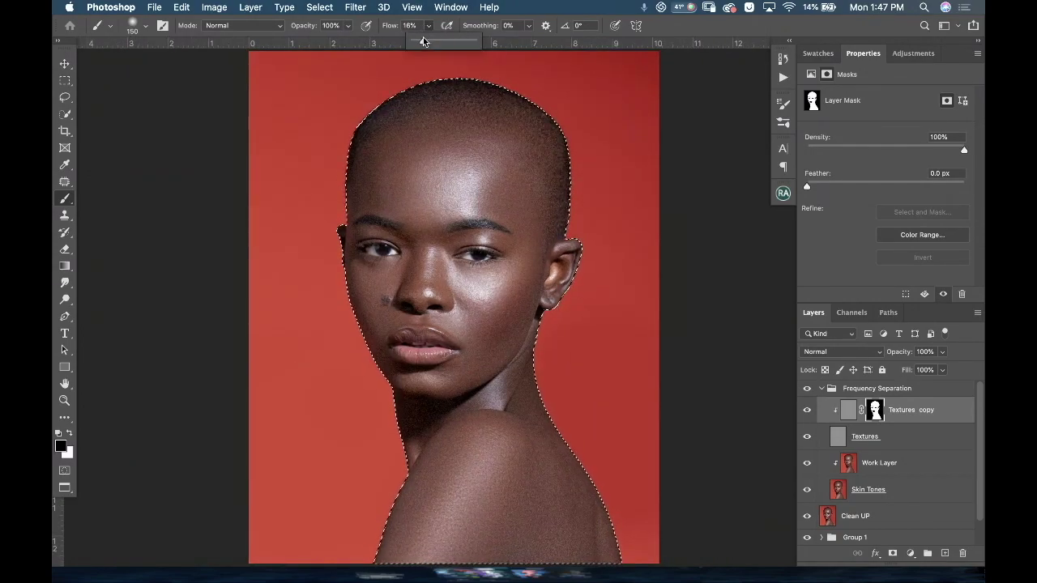
key("bracketright")
key("bracketright")
key("bracketright")
key("super+plus")
key("super+plus")
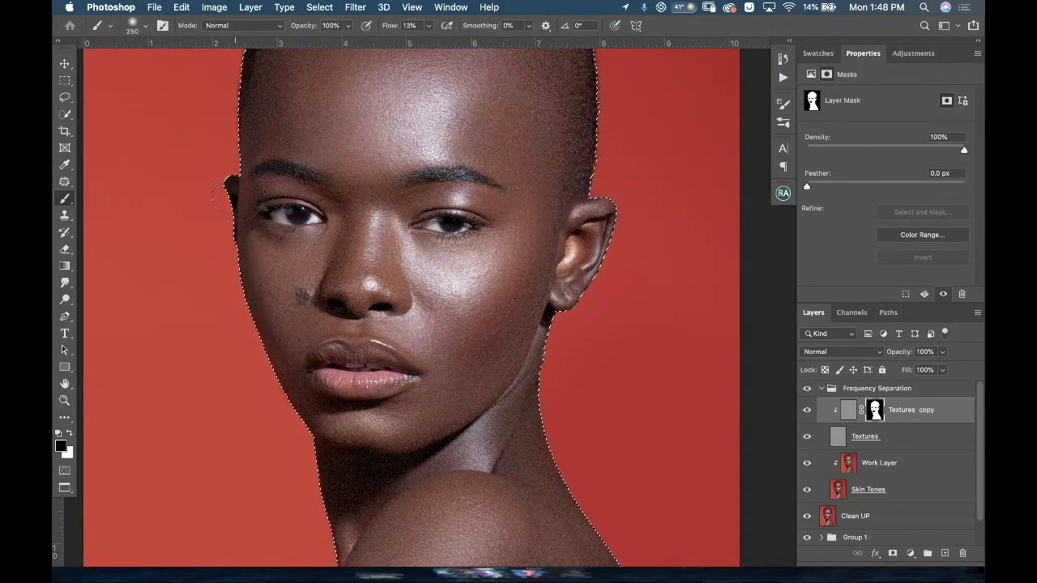
scroll(250, 174, "up", 3)
scroll(389, 198, "up", 2)
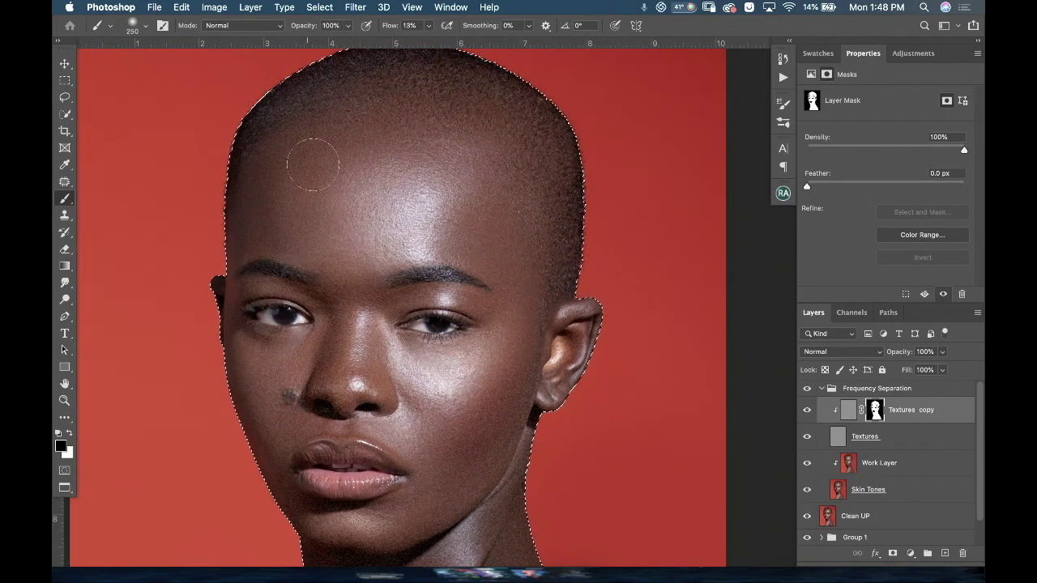
scroll(272, 132, "down", 7)
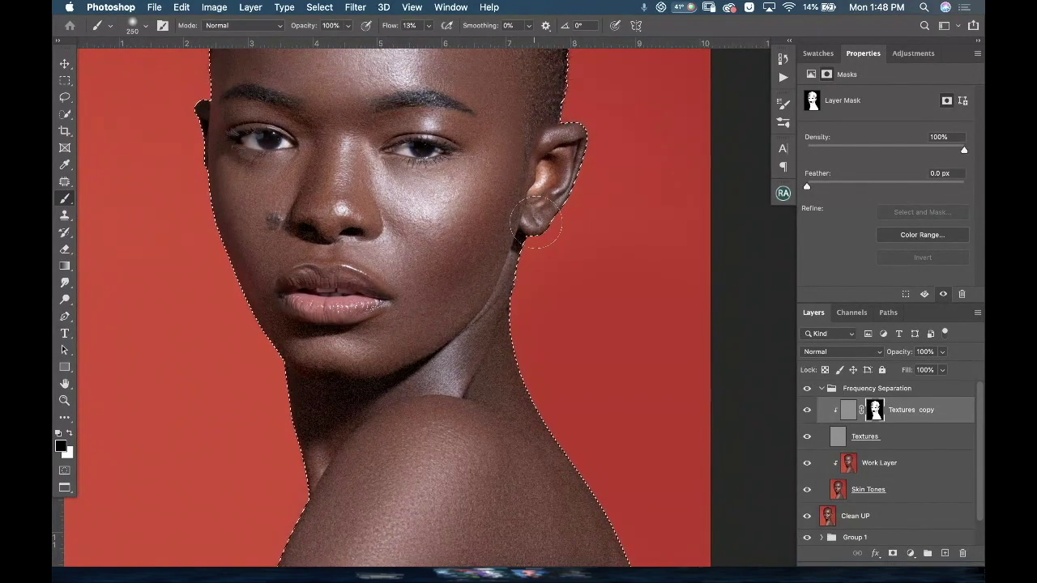
Step: Soften the masked texture around the mouth and eyes with black, using 125 px and 70 px brush sizes
key("bracketleft")
key("bracketleft")
key("bracketleft")
key("bracketleft")
key("bracketright")
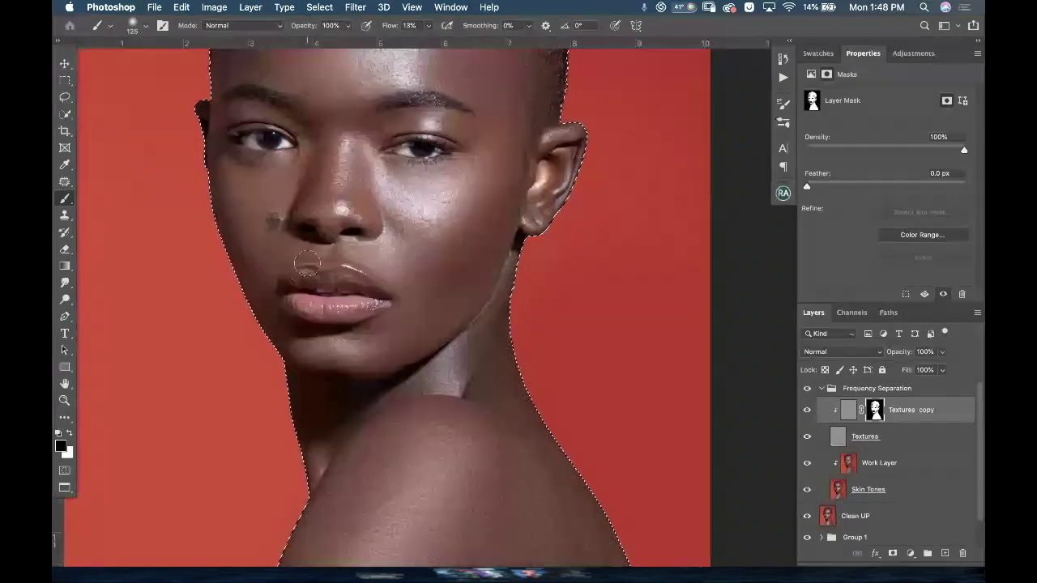
key("bracketleft")
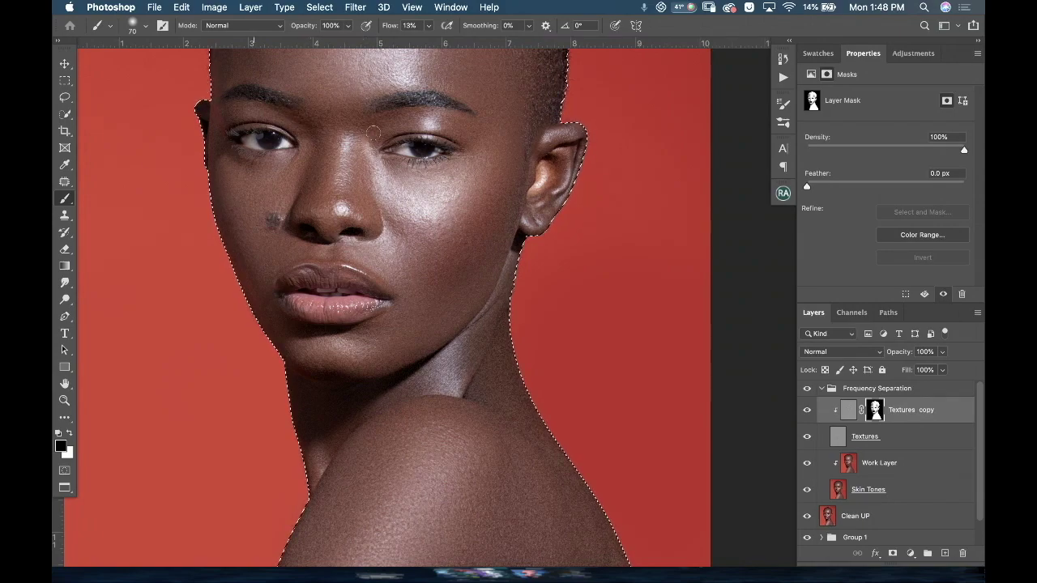
Step: Reduce the texture on the shoulder by painting the mask black with a 300 px brush, finishing at 200 px
key("bracketright")
key("bracketright")
key("bracketright")
key("bracketright")
key("bracketright")
key("bracketright")
key("bracketright")
key("bracketright")
scroll(518, 340, "down", 5)
key("bracketright")
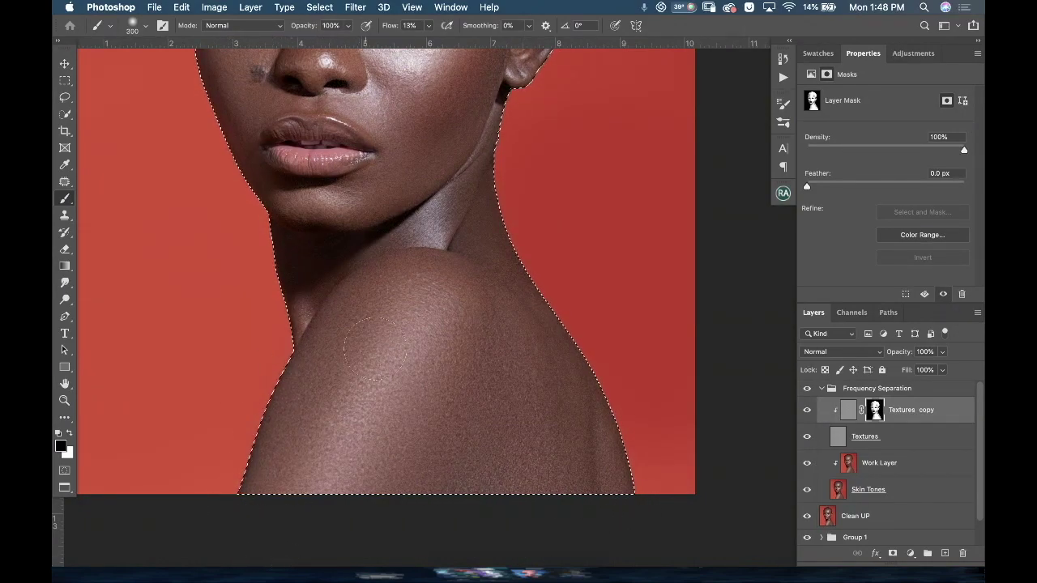
scroll(472, 267, "up", 1)
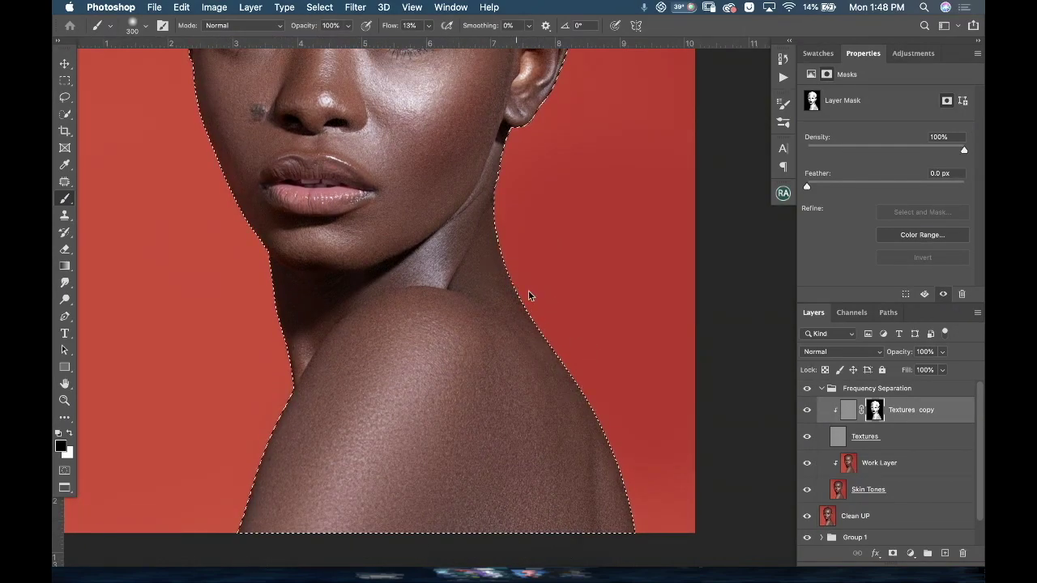
scroll(599, 352, "down", 3)
scroll(599, 352, "up", 3)
key("bracketleft")
key("bracketleft")
Step: Set the Textures copy layer's opacity to 70% and deselect the figure
left_click(943, 352)
left_click_drag(943, 352, 939, 368)
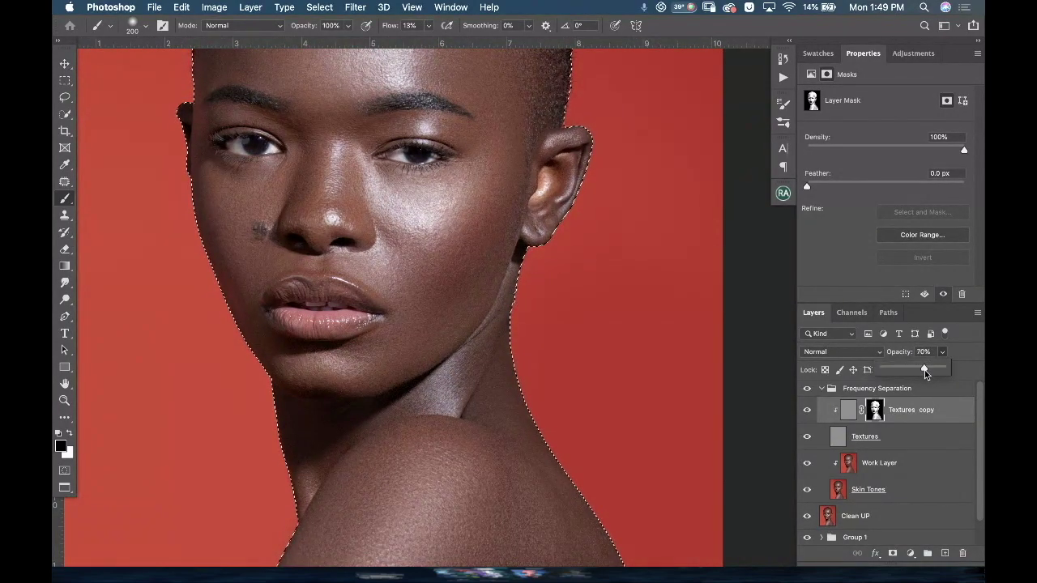
left_click_drag(923, 371, 924, 372)
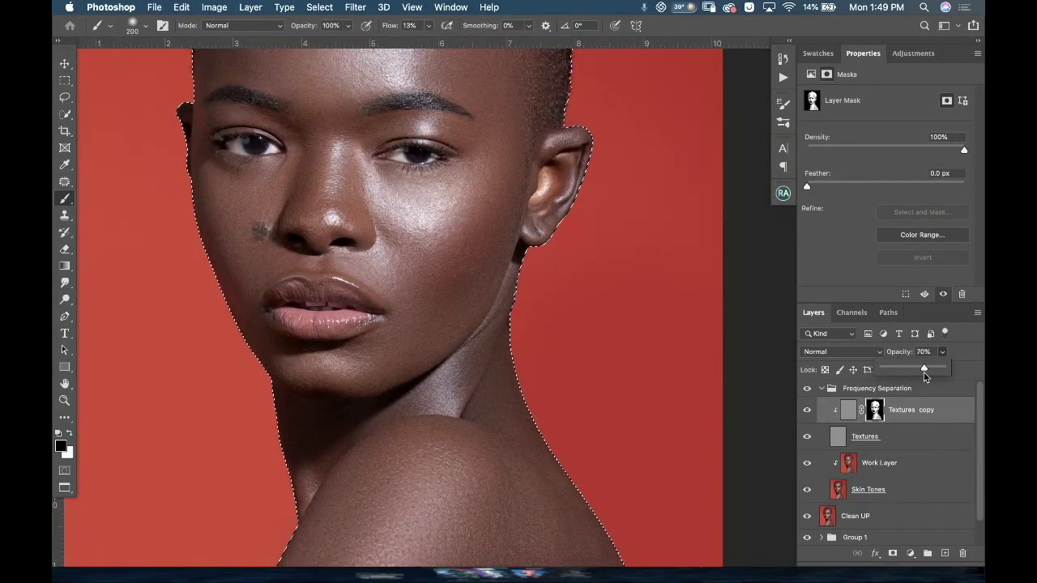
left_click(322, 7)
left_click(335, 32)
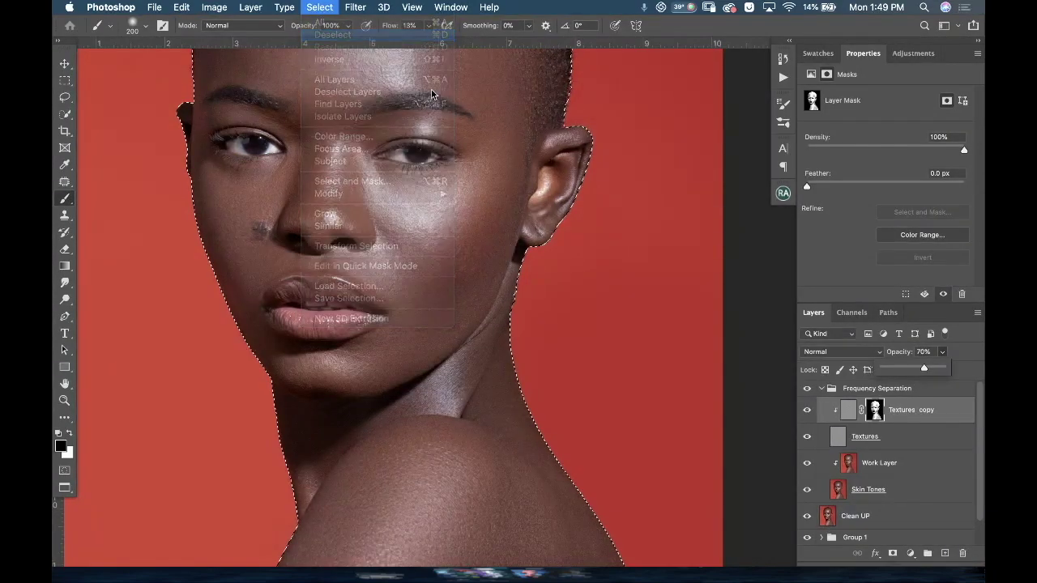
Step: Toggle the Textures copy layer's visibility to compare the skin texture with and without it on the face and neck
scroll(588, 343, "up", 5)
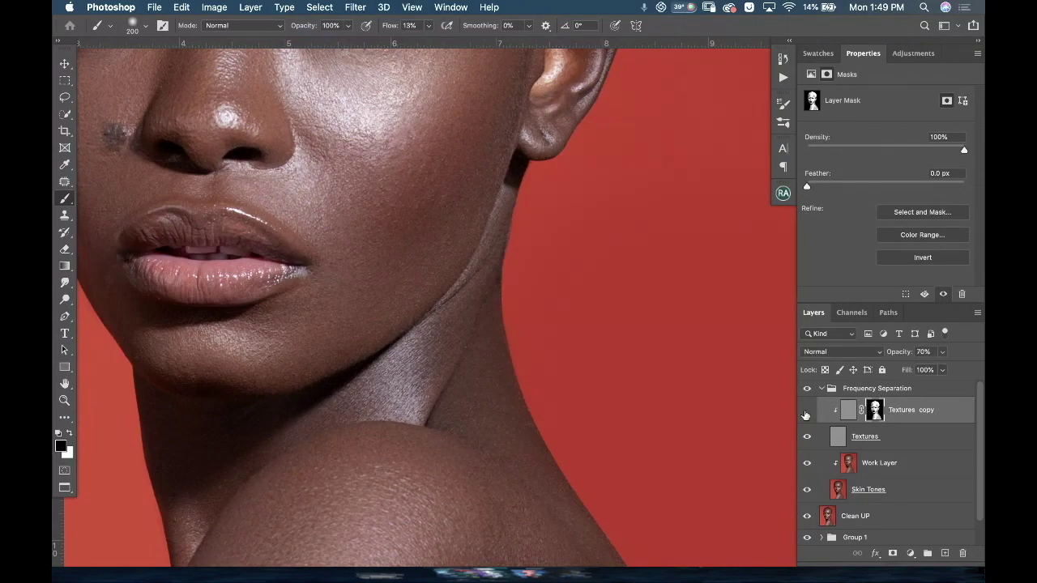
left_click(806, 413)
left_click(806, 413)
scroll(713, 405, "up", 8)
scroll(713, 405, "left", 5)
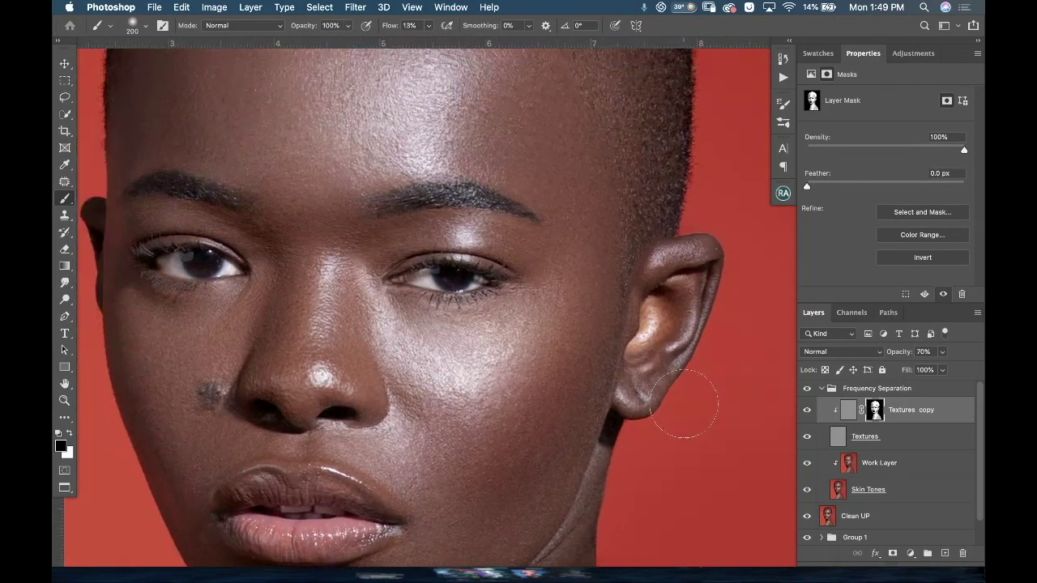
scroll(685, 402, "down", 5)
scroll(685, 402, "right", 3)
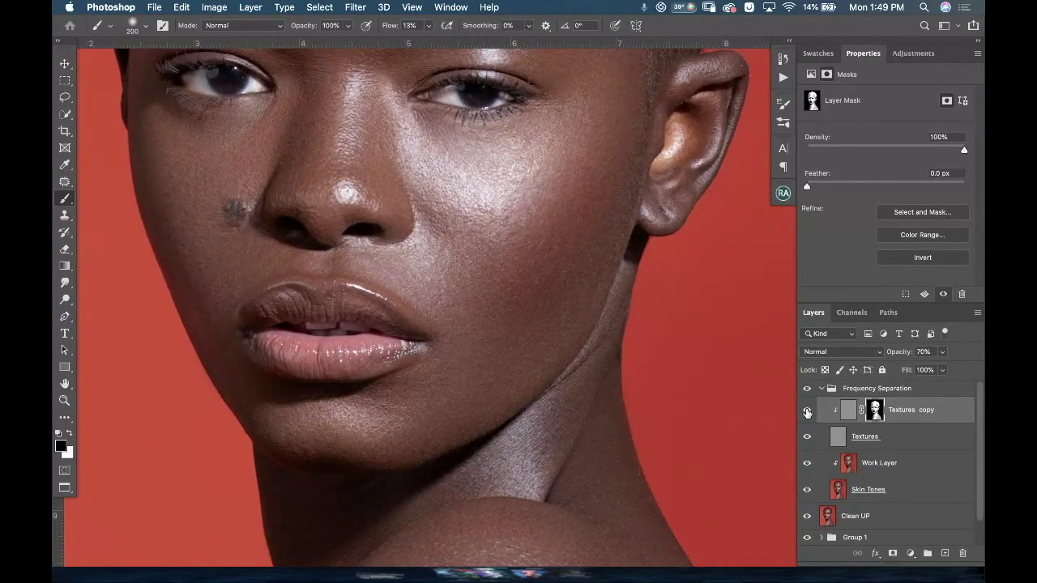
left_click(807, 413)
left_click(807, 412)
scroll(681, 377, "down", 2)
scroll(681, 376, "down", 3)
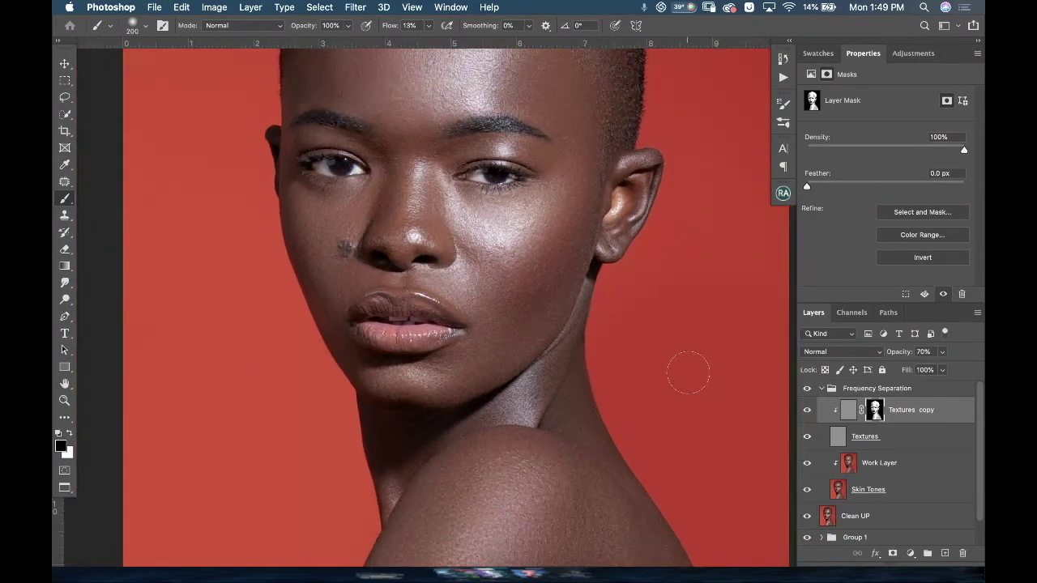
Step: Examine the retouched skin texture across the full portrait and up close on the face
scroll(697, 368, "right", 1)
scroll(697, 369, "down", 2)
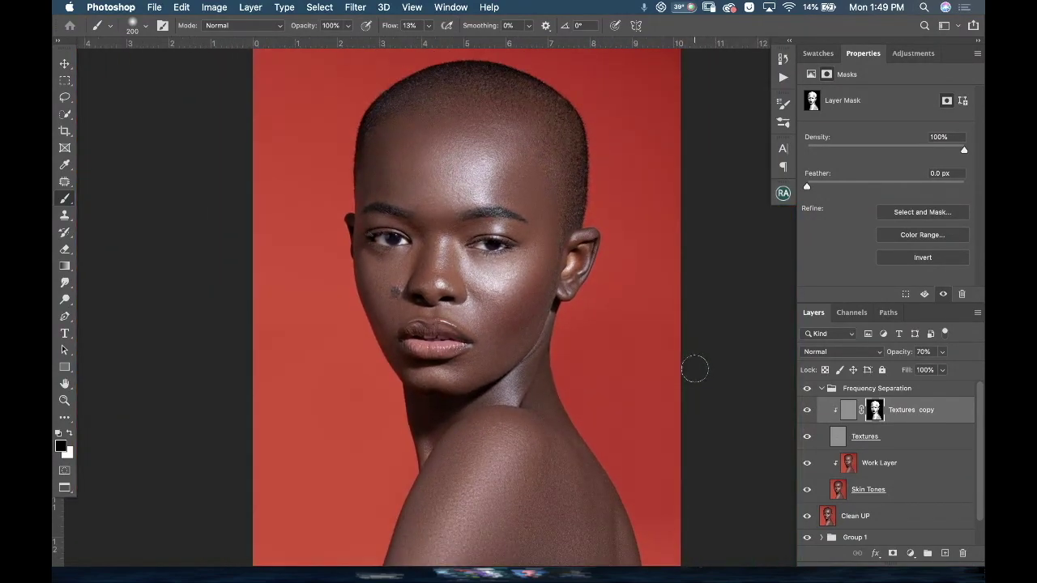
scroll(692, 366, "right", 2)
scroll(682, 365, "up", 3)
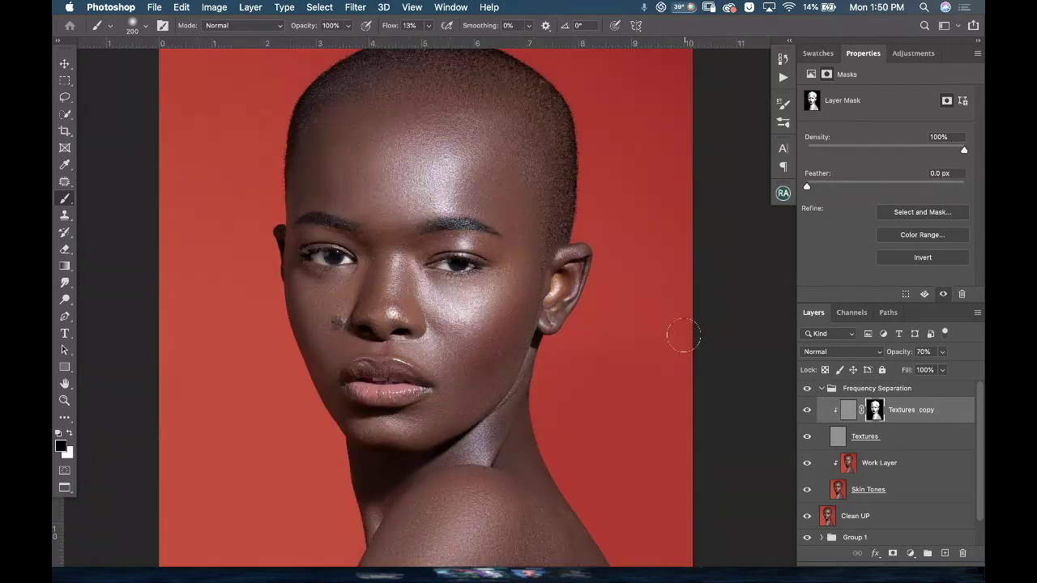
scroll(579, 213, "down", 2)
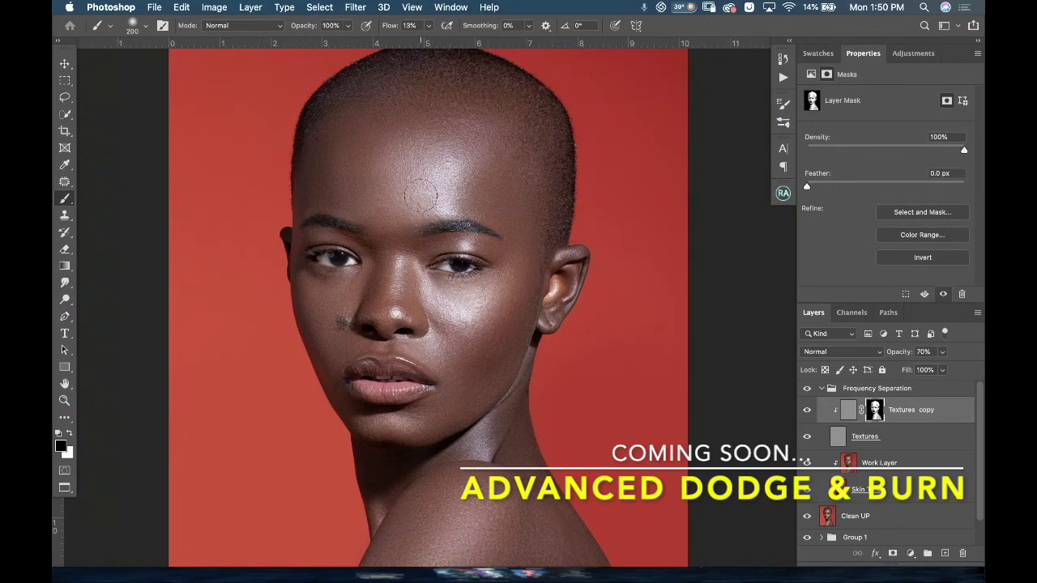
scroll(430, 290, "up", 2)
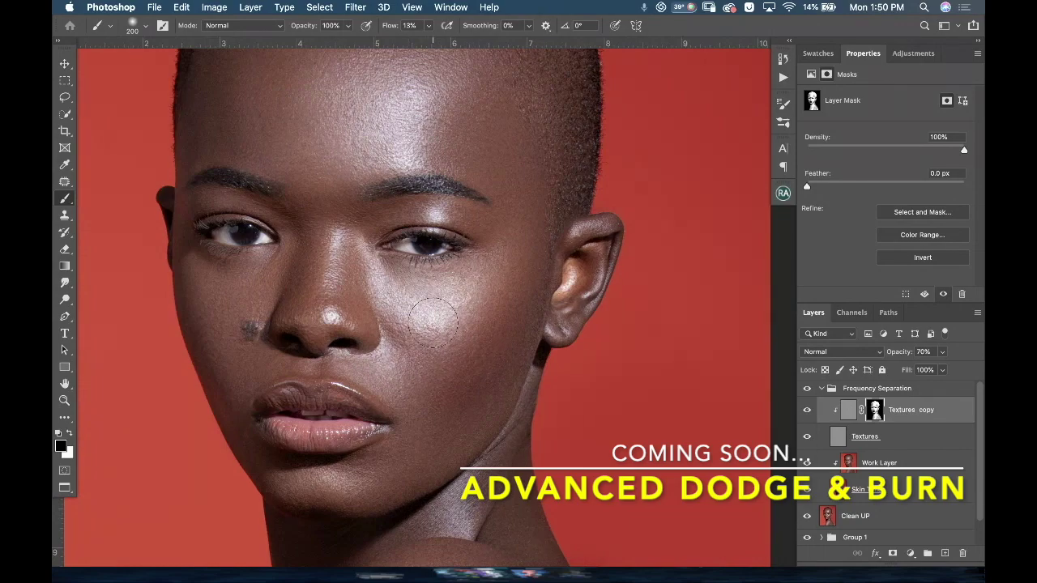
scroll(422, 328, "down", 3)
scroll(453, 312, "up", 1)
scroll(395, 321, "down", 3)
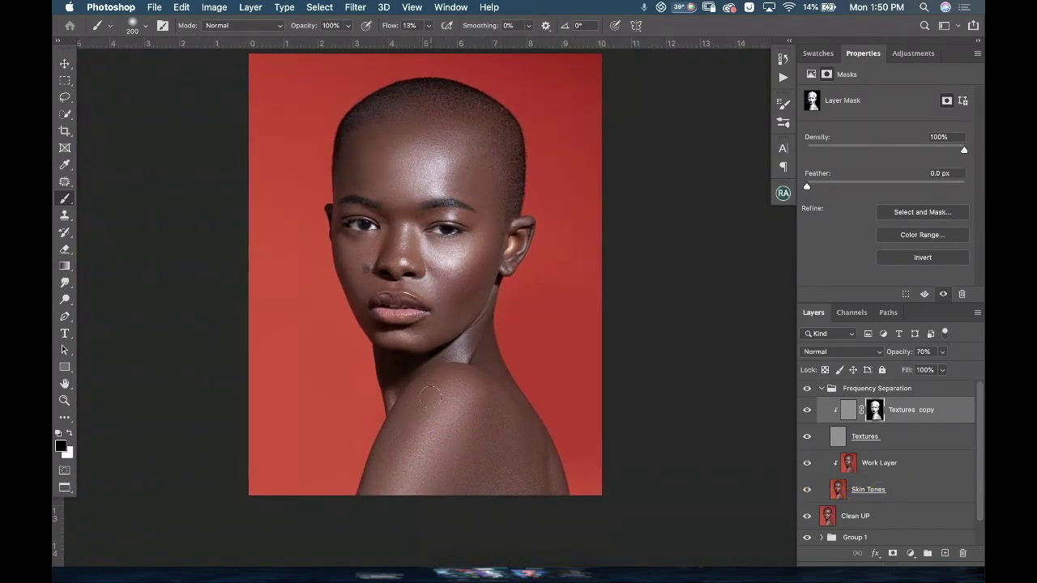
scroll(422, 308, "up", 2)
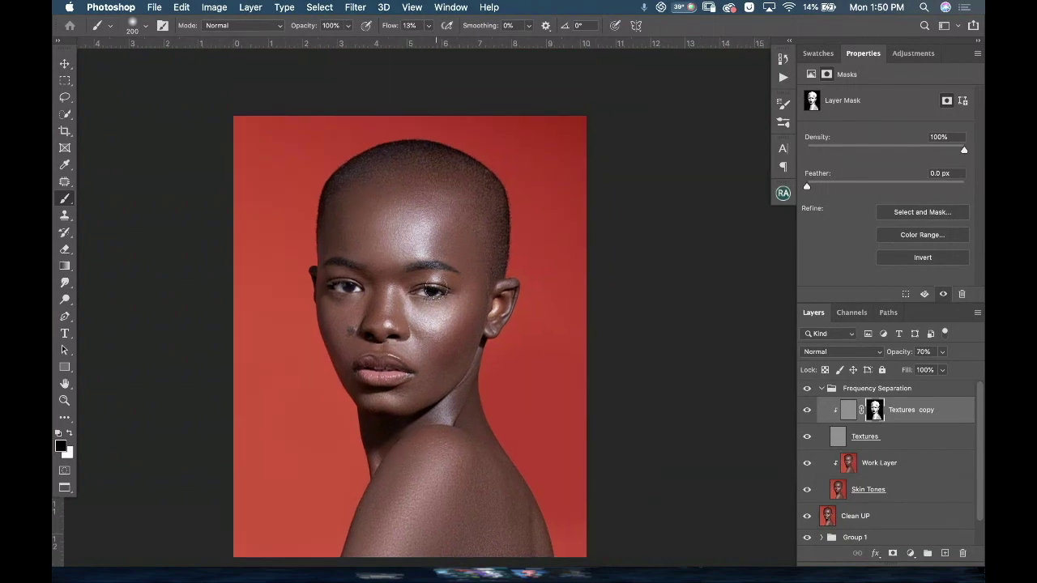
Step: Collapse the Frequency Separation group, toggle its visibility to compare before and after, and return to the Textures copy mask
scroll(806, 492, "down", 1)
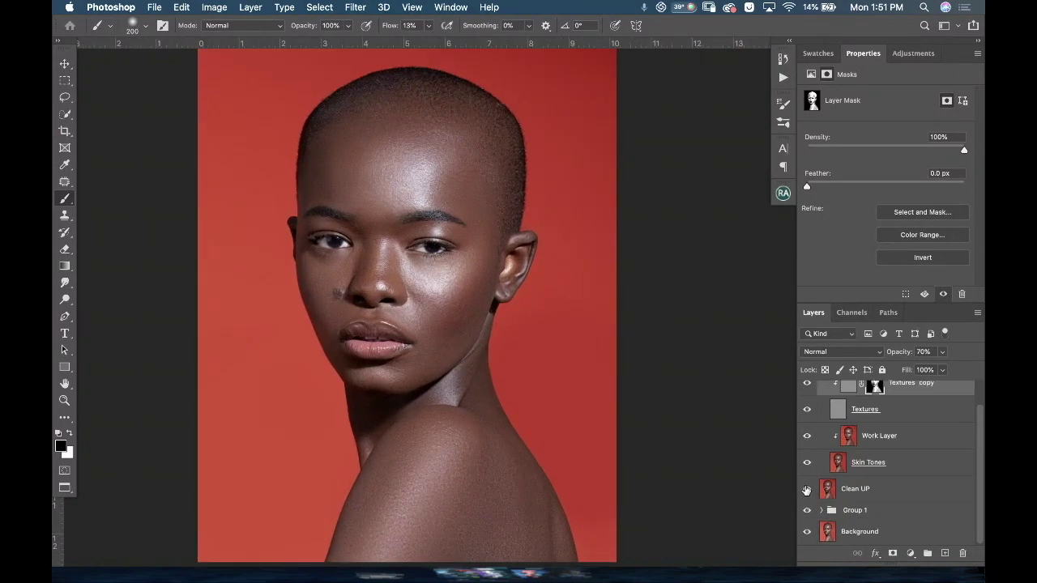
scroll(843, 429, "up", 1)
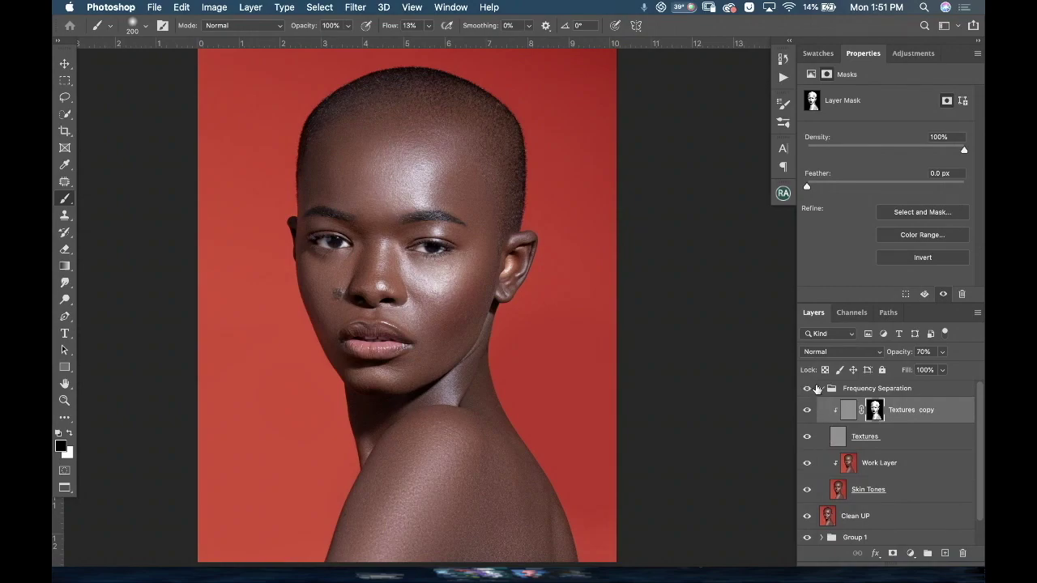
left_click(815, 391)
left_click(822, 390)
left_click(807, 389)
left_click(807, 390)
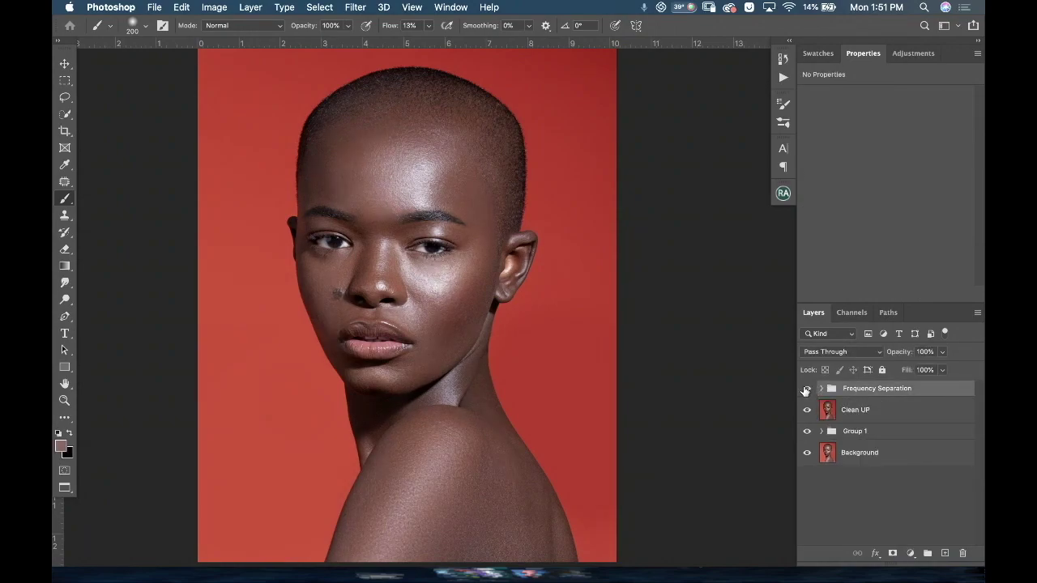
left_click(807, 389)
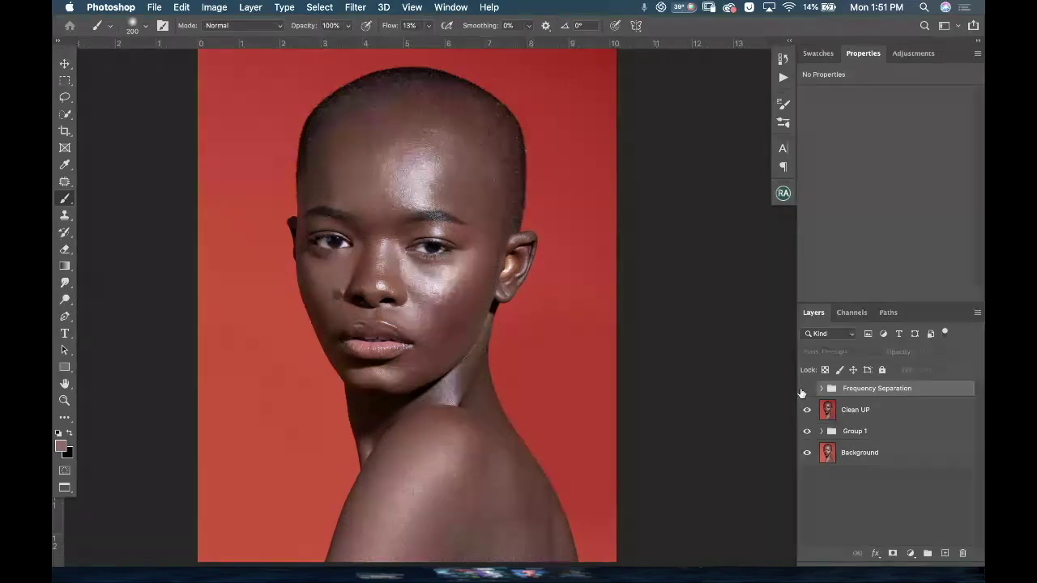
left_click(806, 389)
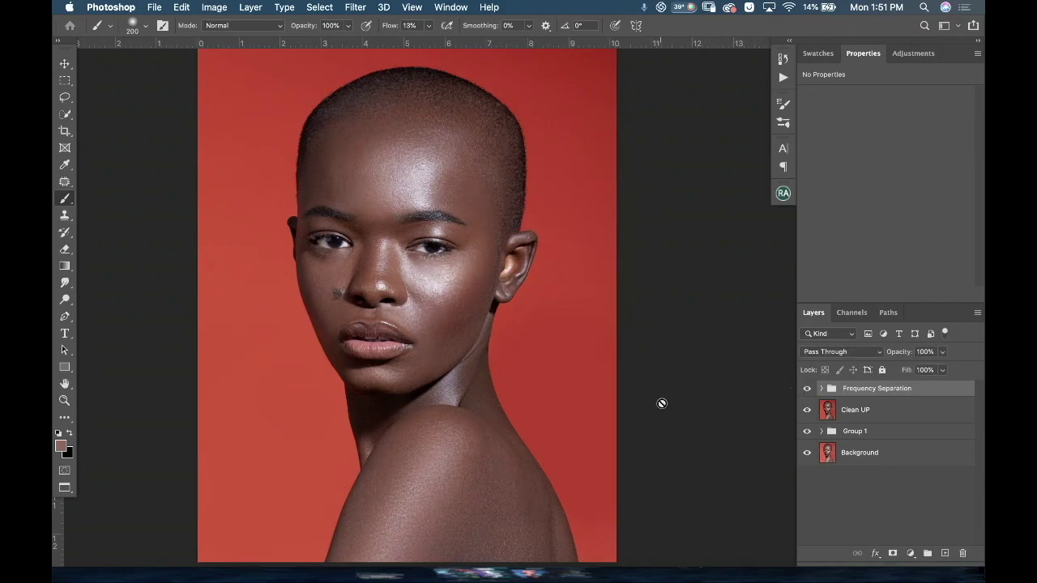
key("alt+bracketleft")
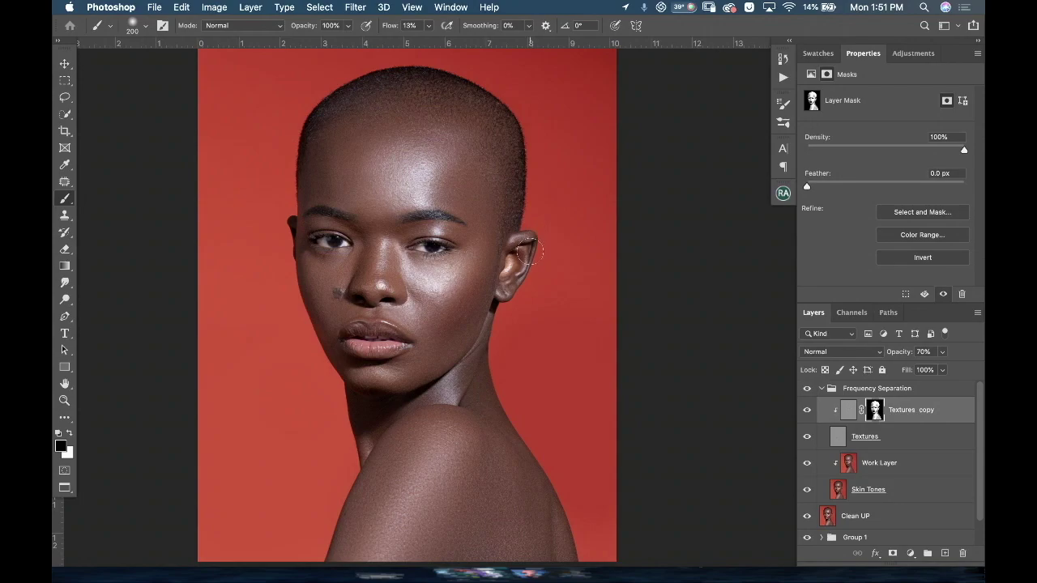
scroll(525, 256, "down", 5)
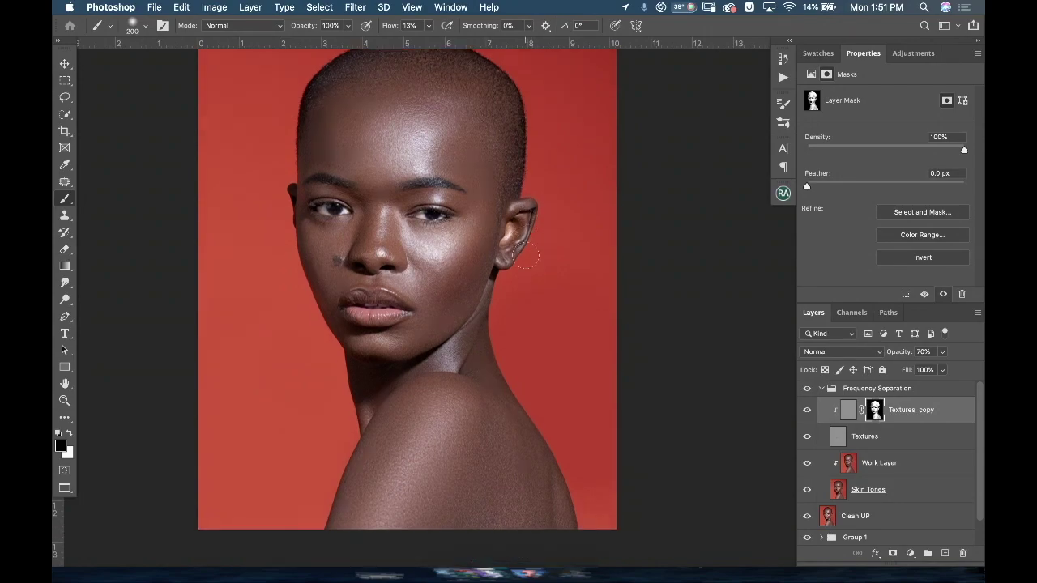
scroll(525, 256, "up", 5)
scroll(522, 261, "down", 1)
scroll(528, 239, "up", 1)
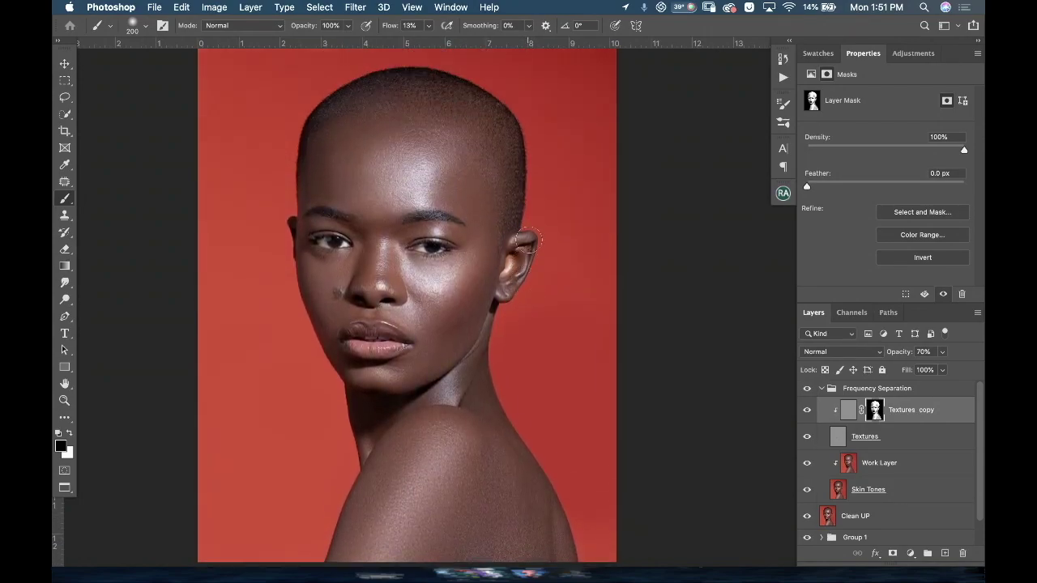